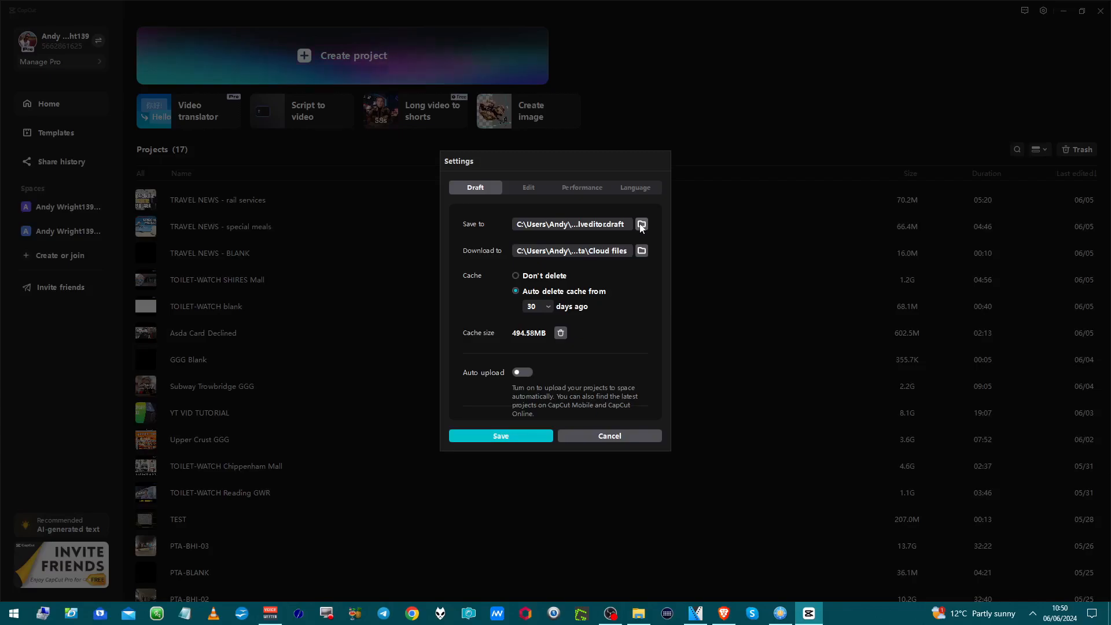
# Close the settings without saving and preview draft_cover.jpg from the Subway Trowbridge GGG project folder in File Explorer.
pyautogui.click(641, 436)
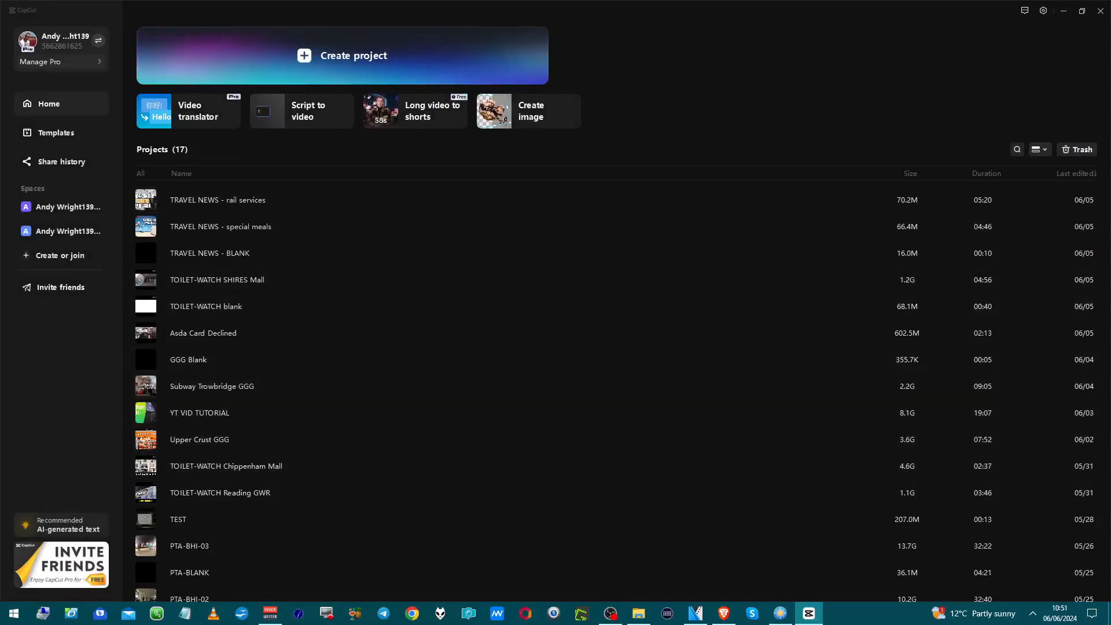
pyautogui.click(639, 613)
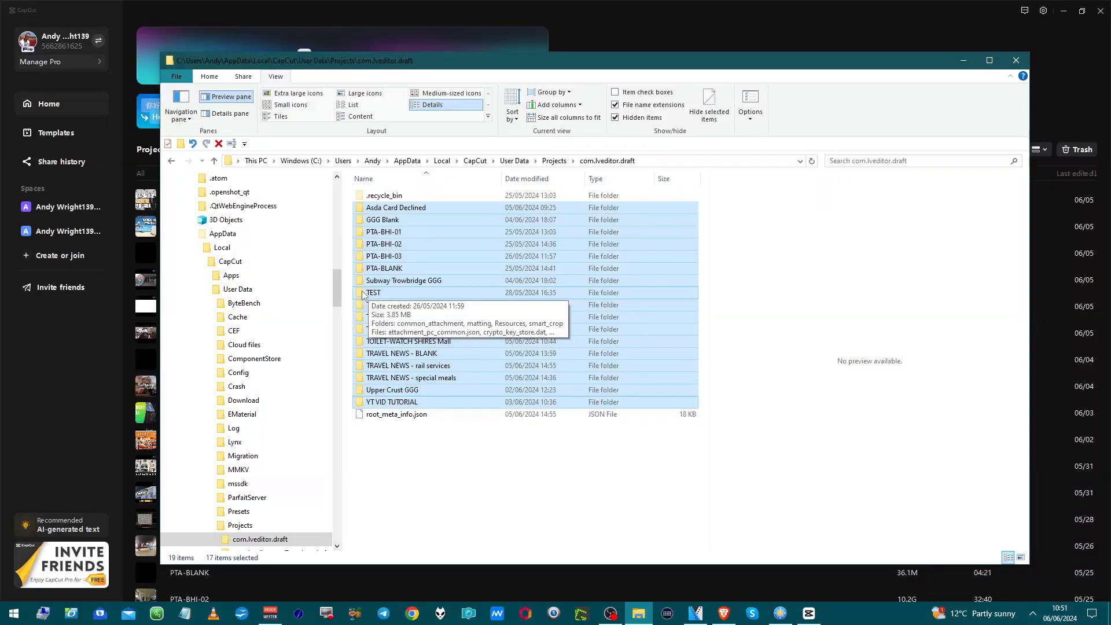
pyautogui.doubleClick(411, 281)
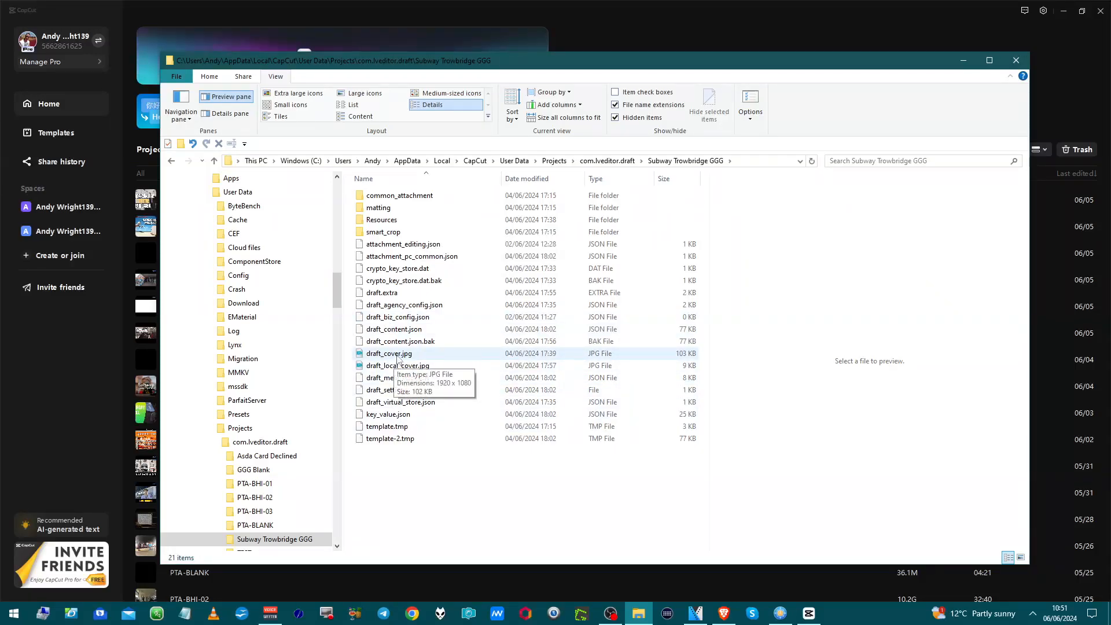
pyautogui.click(397, 355)
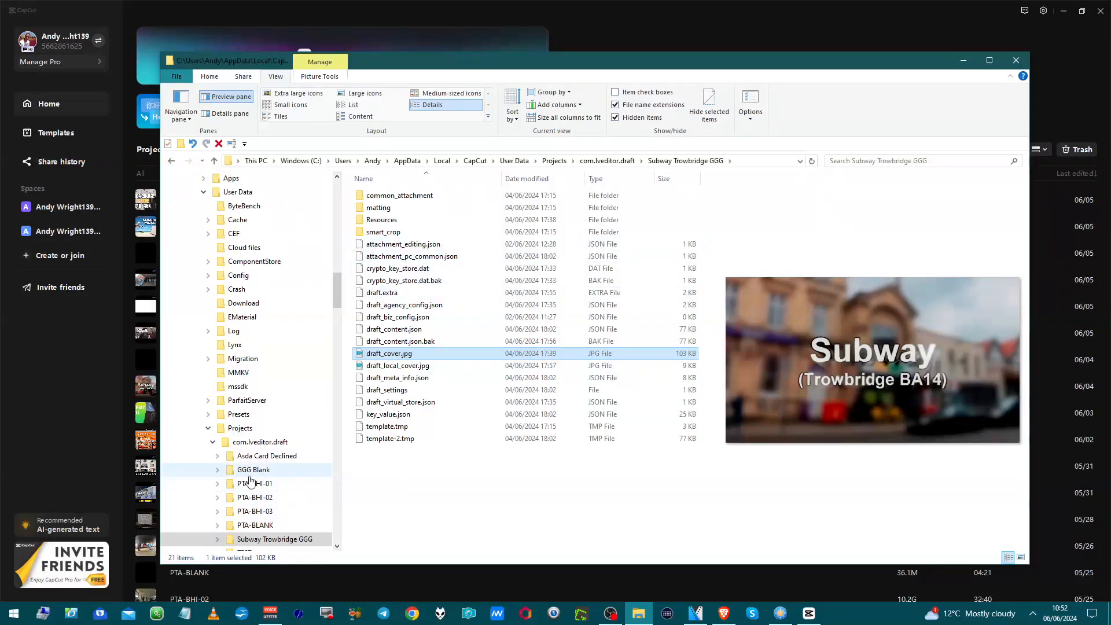
# Check the size of the Subway Trowbridge GGG folder in its properties, closing them without changes.
pyautogui.scroll(-1, 251, 479)
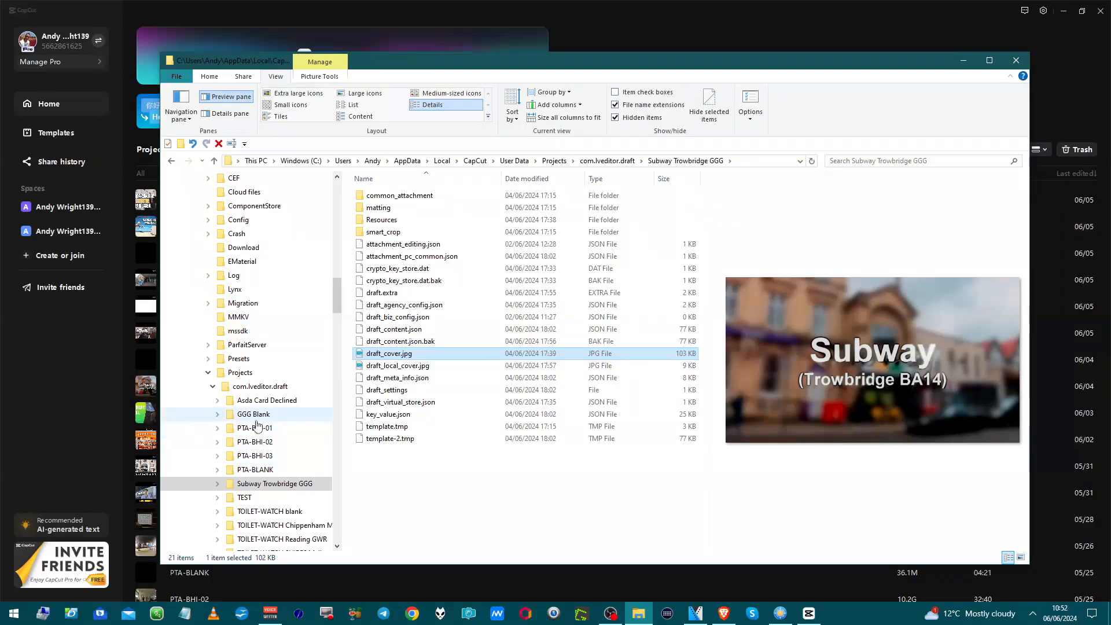
pyautogui.rightClick(252, 484)
pyautogui.click(289, 489)
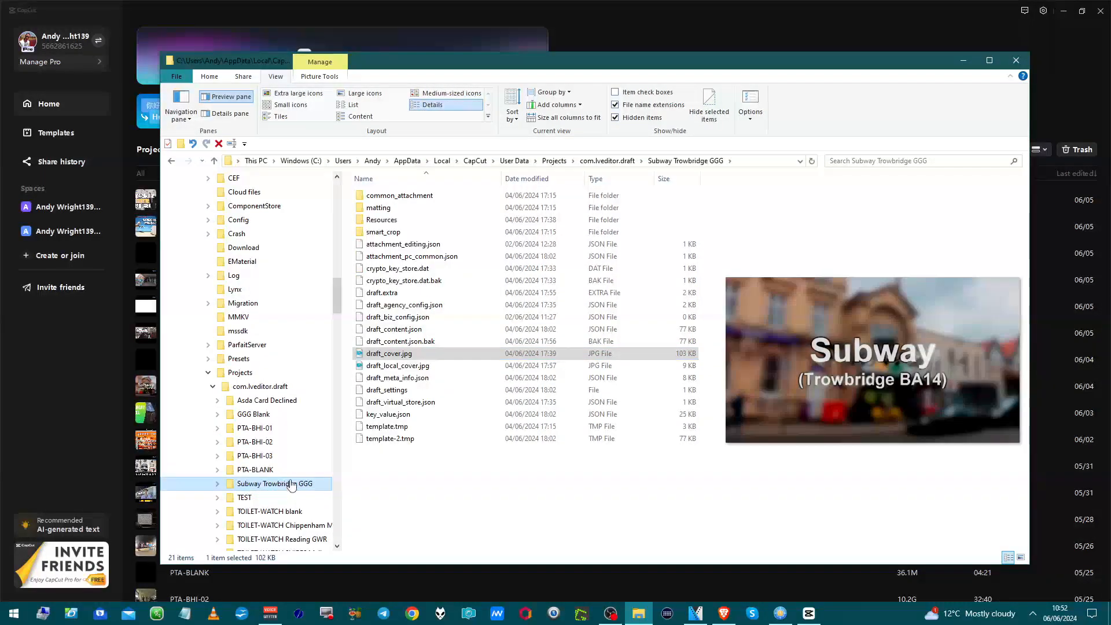
pyautogui.rightClick(290, 484)
pyautogui.click(399, 475)
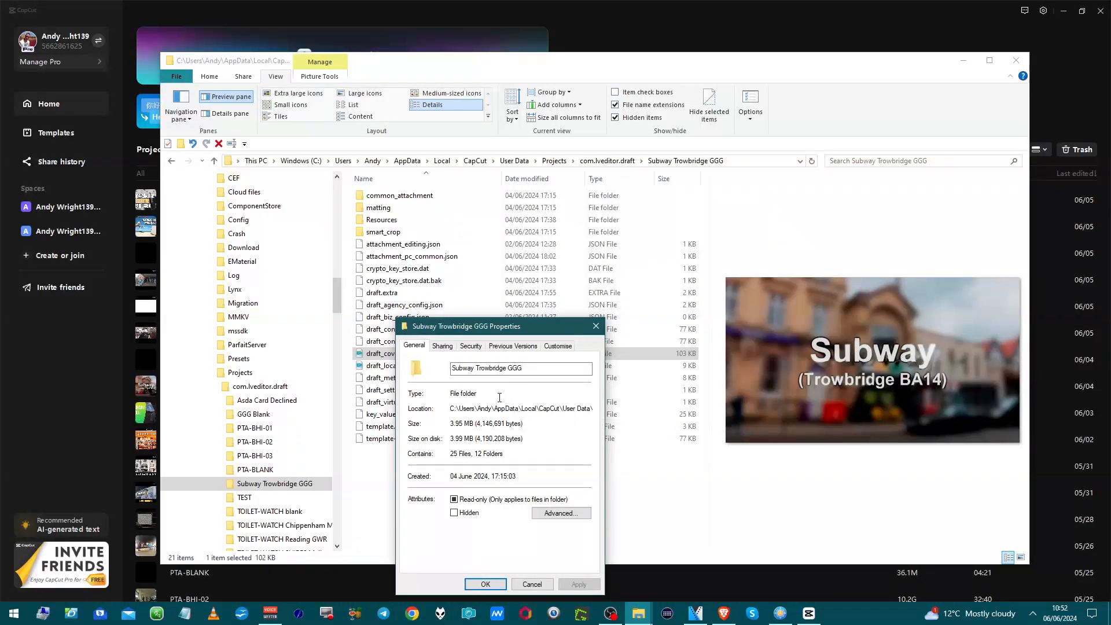
pyautogui.click(531, 585)
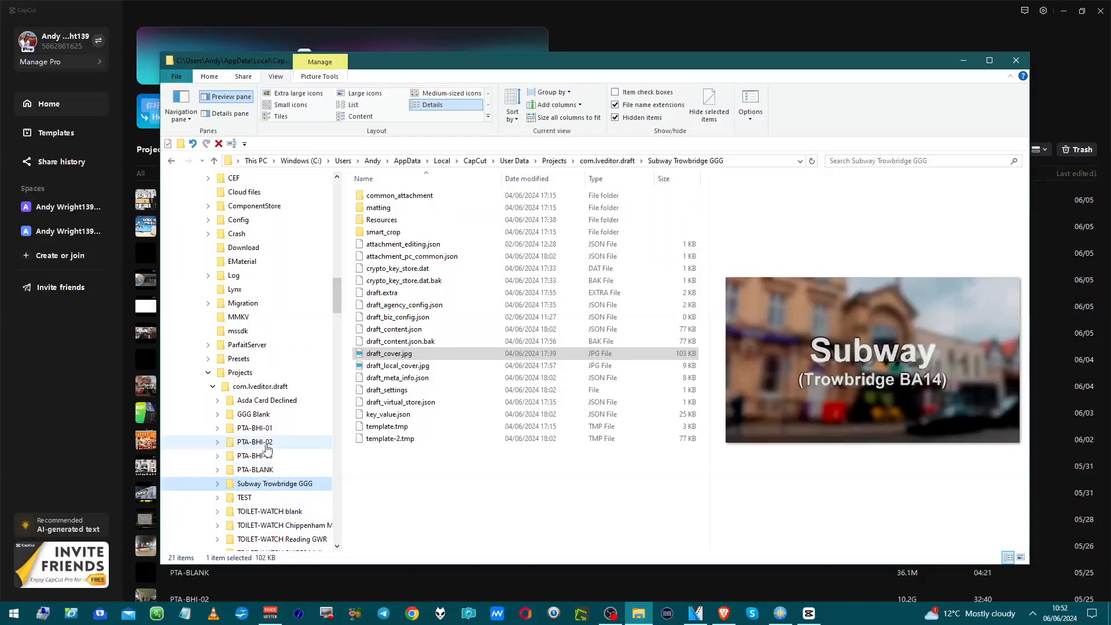
# Check the size of the PTA-BHI-01 project folder in its properties, closing them without changes.
pyautogui.rightClick(264, 430)
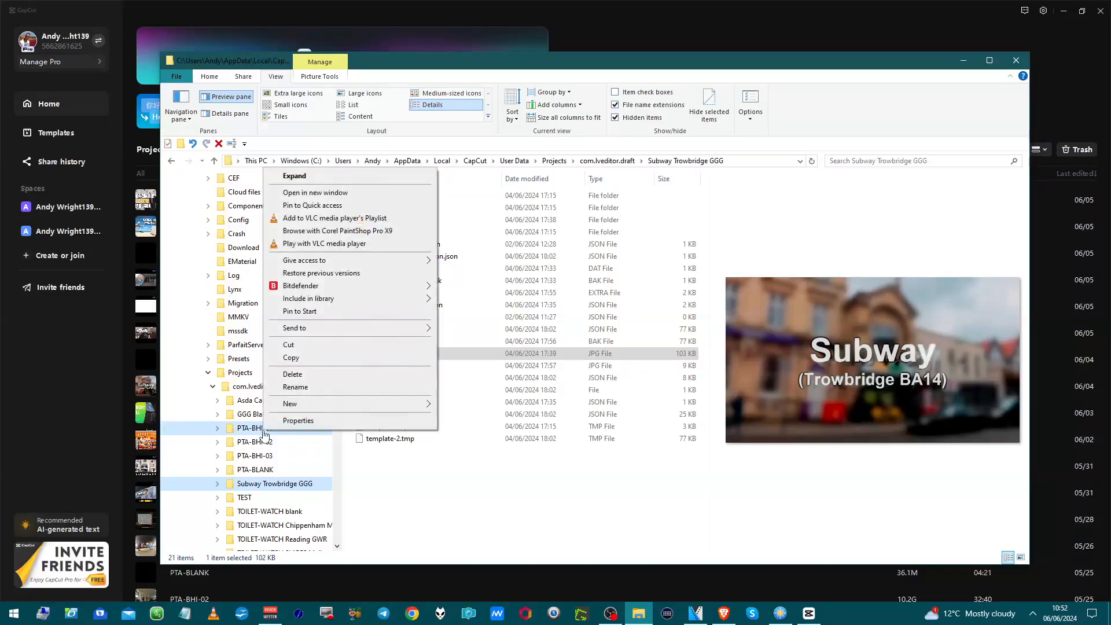
pyautogui.click(292, 421)
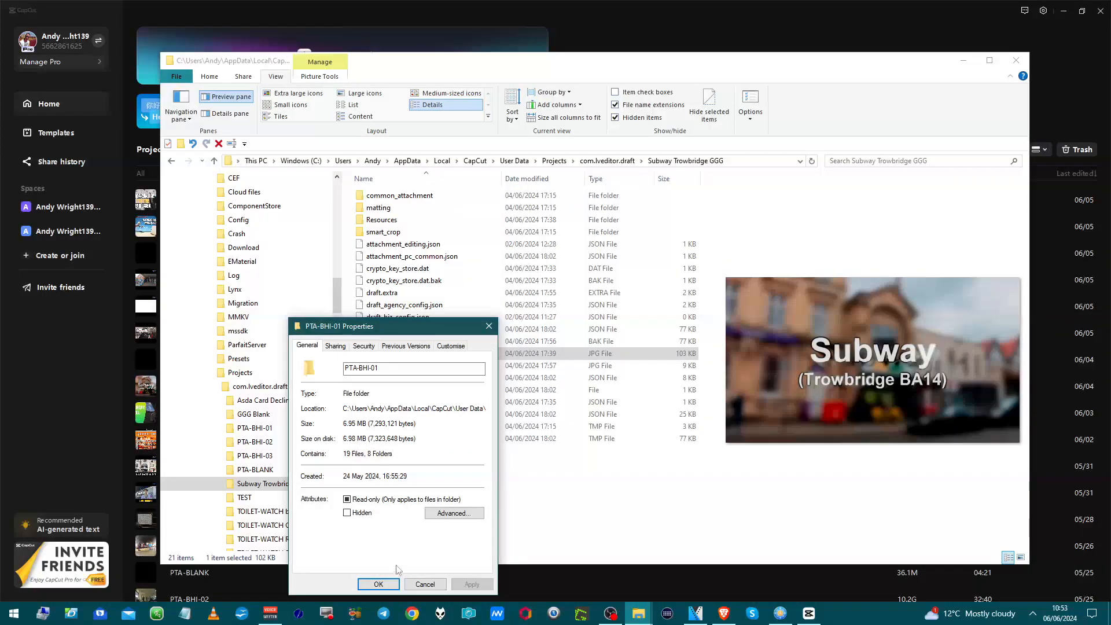
pyautogui.click(425, 585)
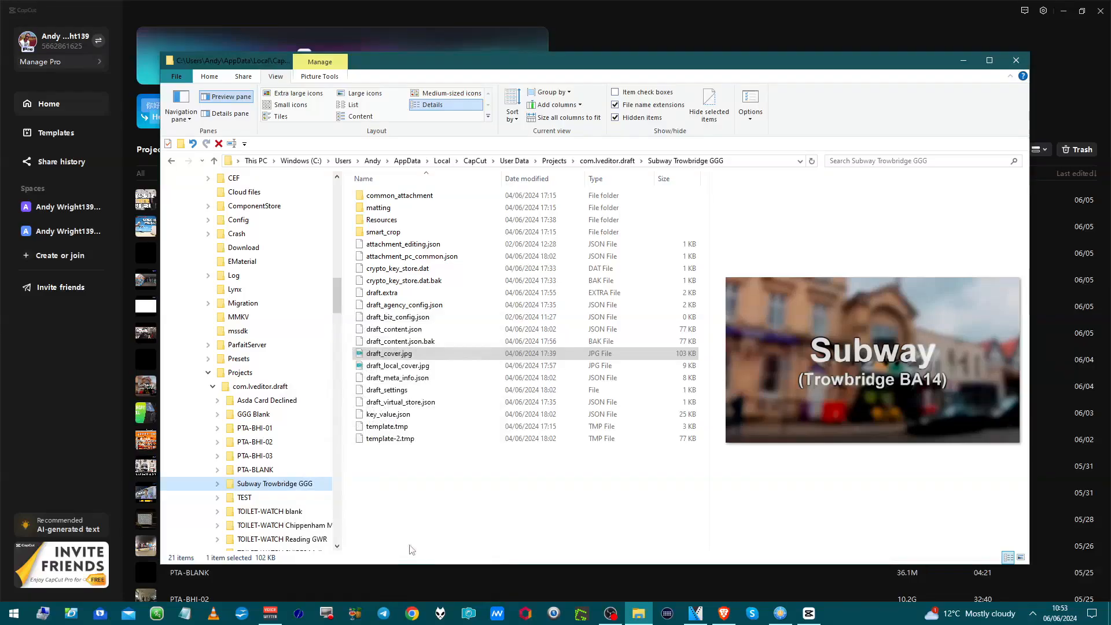
# Check the used space, free space and capacity of the Windows (C:) drive in its properties.
pyautogui.scroll(8, 298, 472)
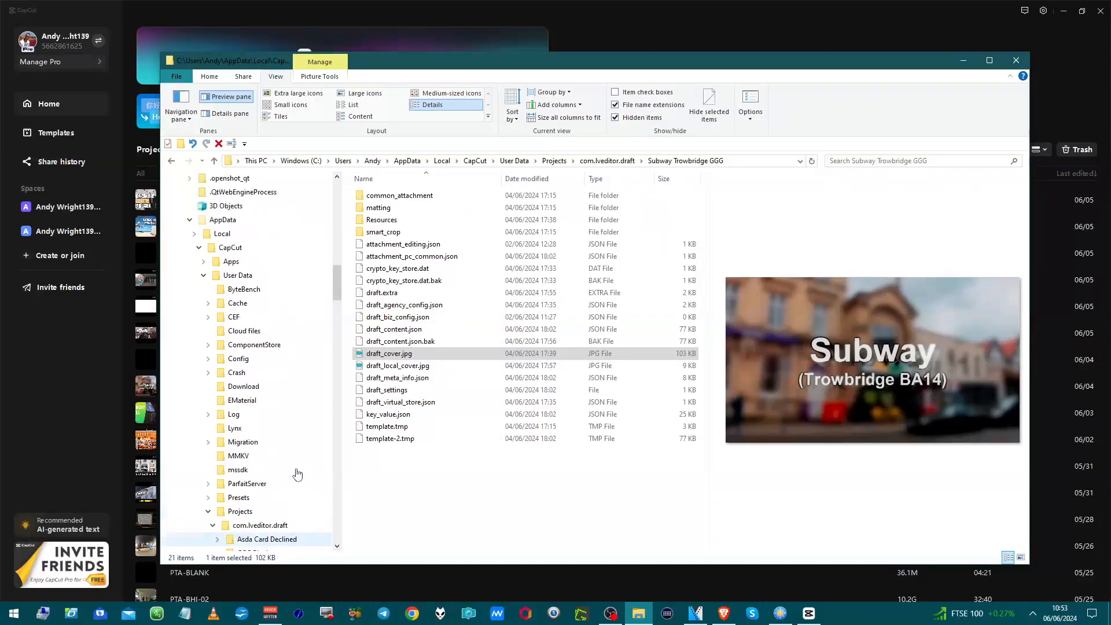
pyautogui.scroll(3, 298, 472)
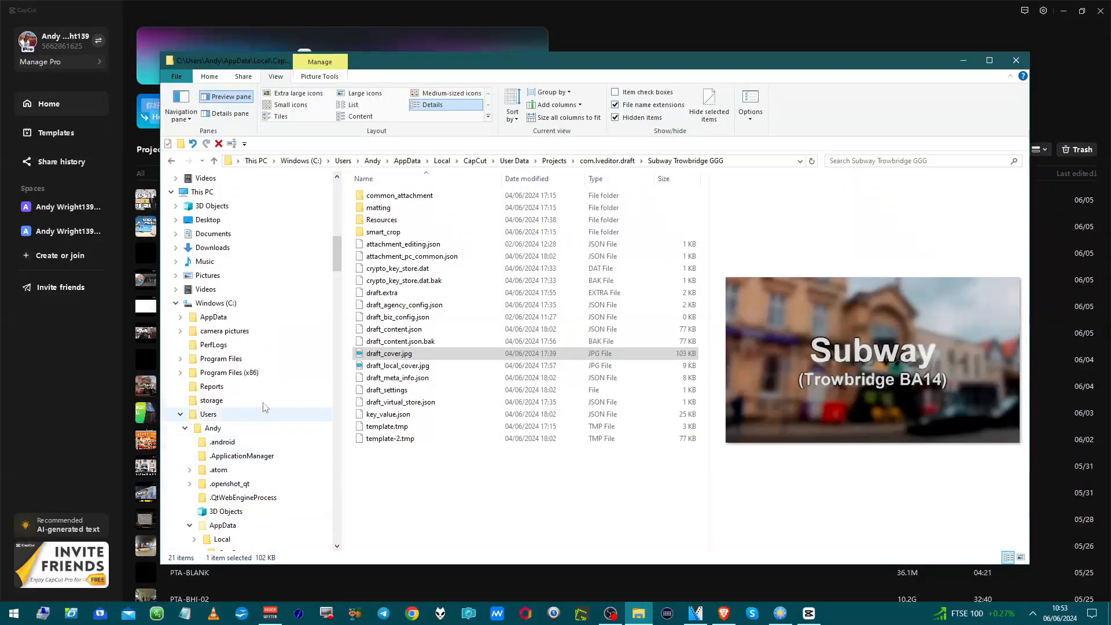
pyautogui.rightClick(226, 309)
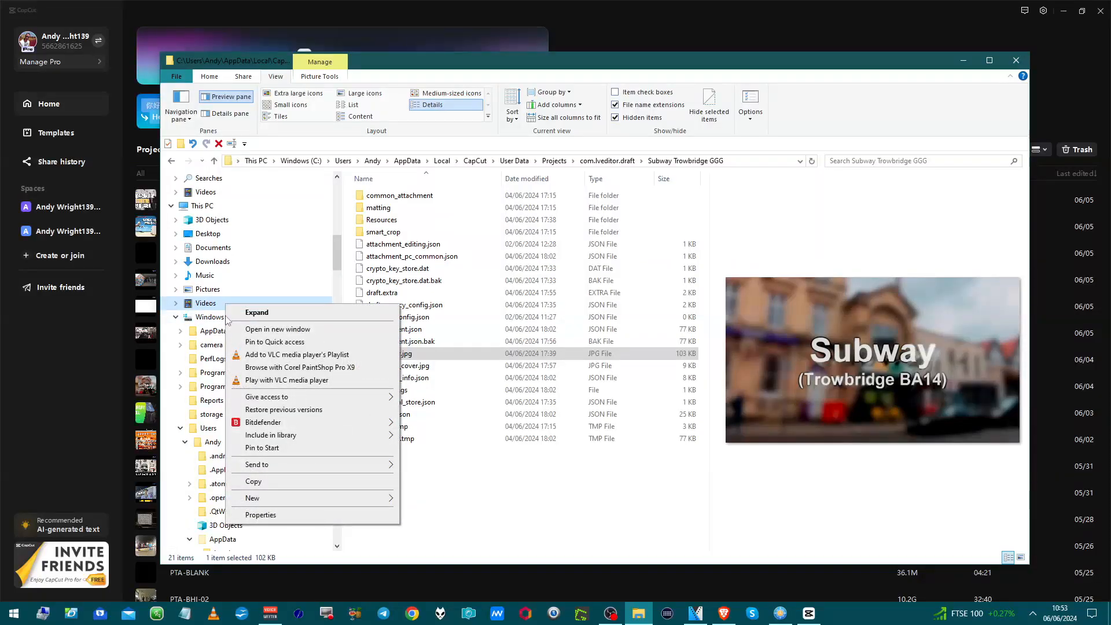
pyautogui.rightClick(223, 320)
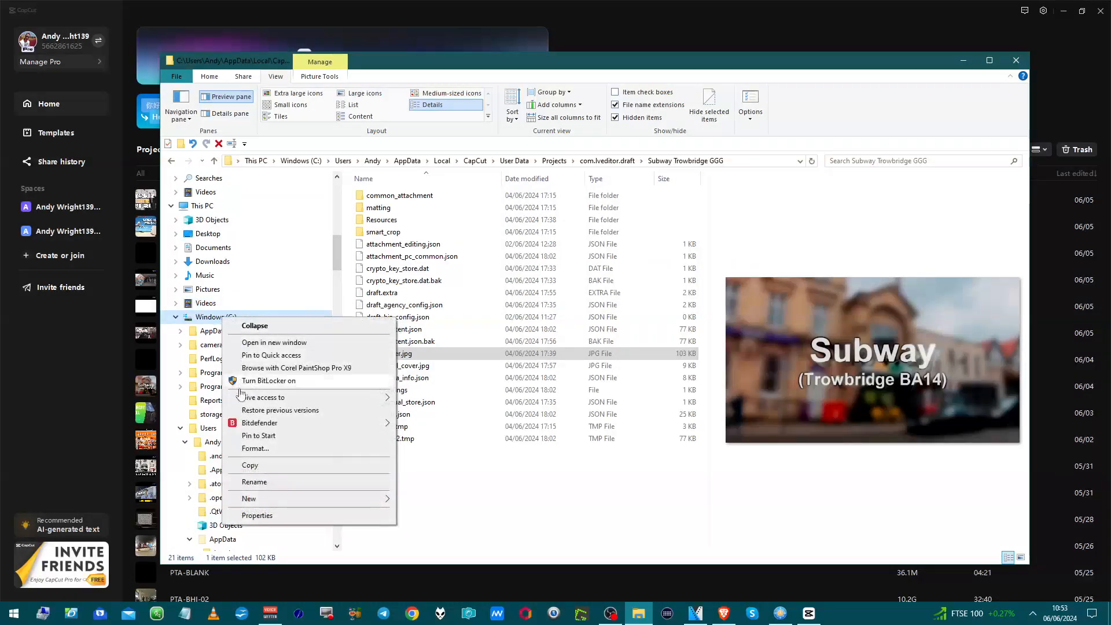
pyautogui.click(256, 515)
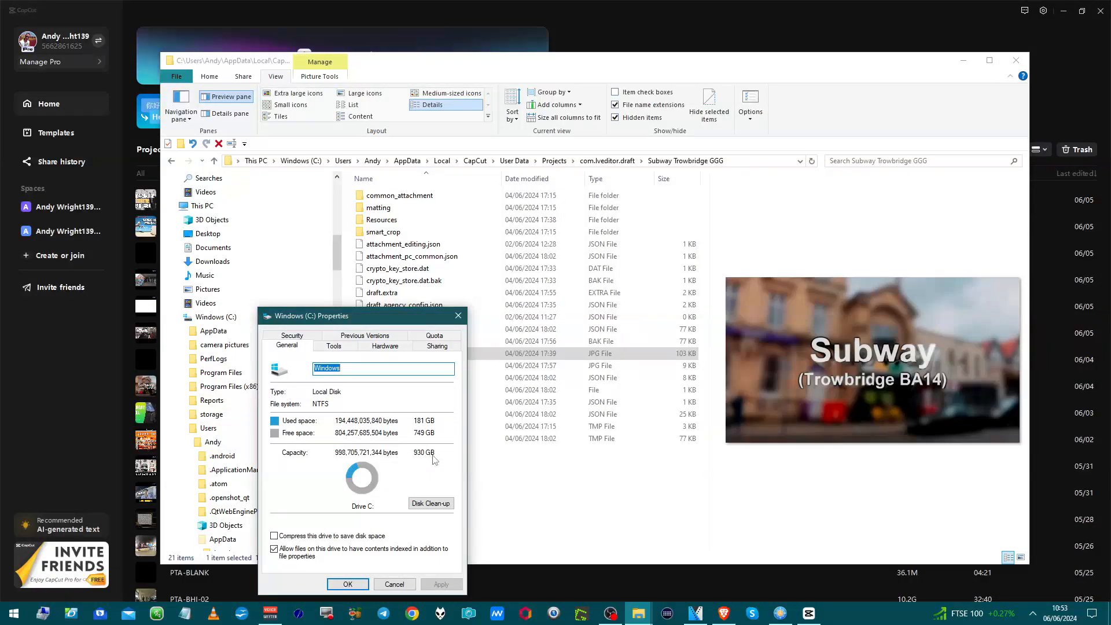
pyautogui.click(401, 590)
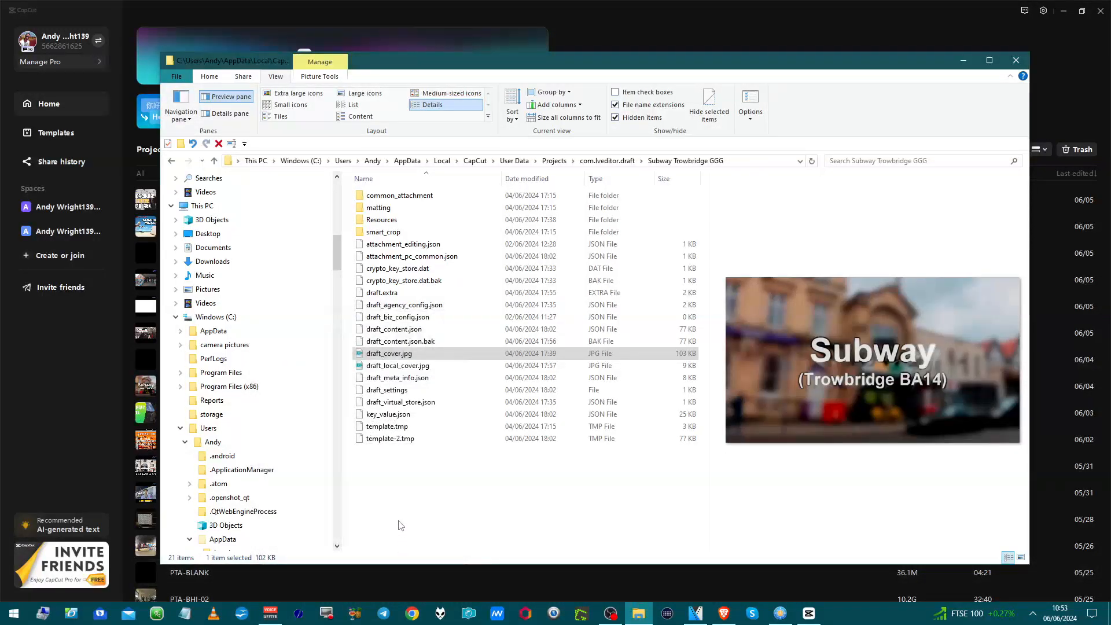
# Check the used space, free space and capacity of I_DRIVE (I:) in its properties.
pyautogui.scroll(-10, 340, 534)
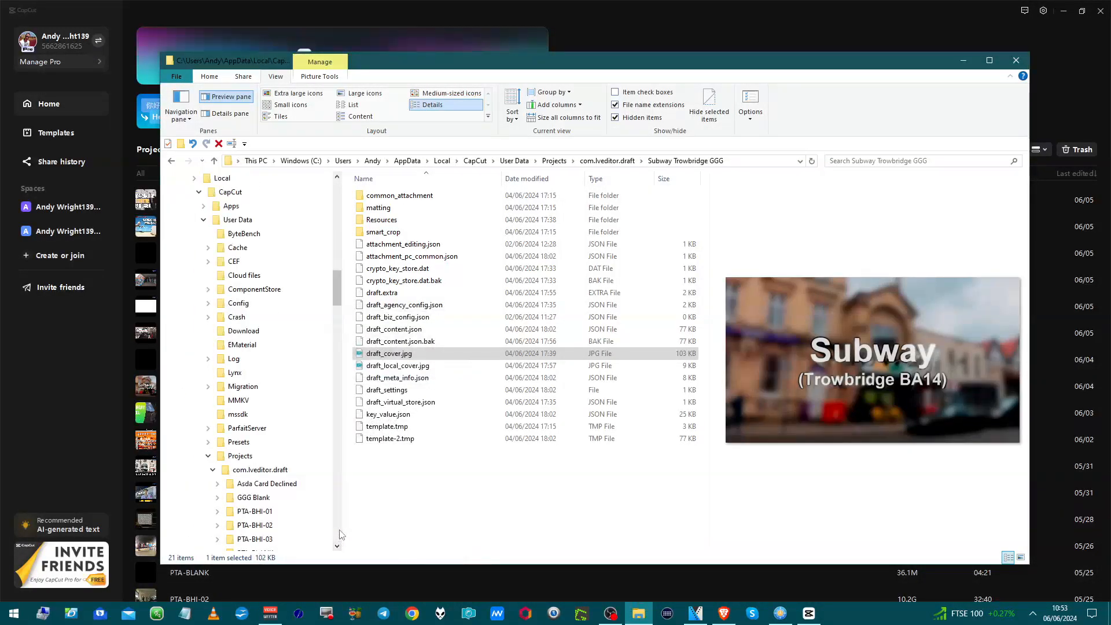
pyautogui.click(340, 534)
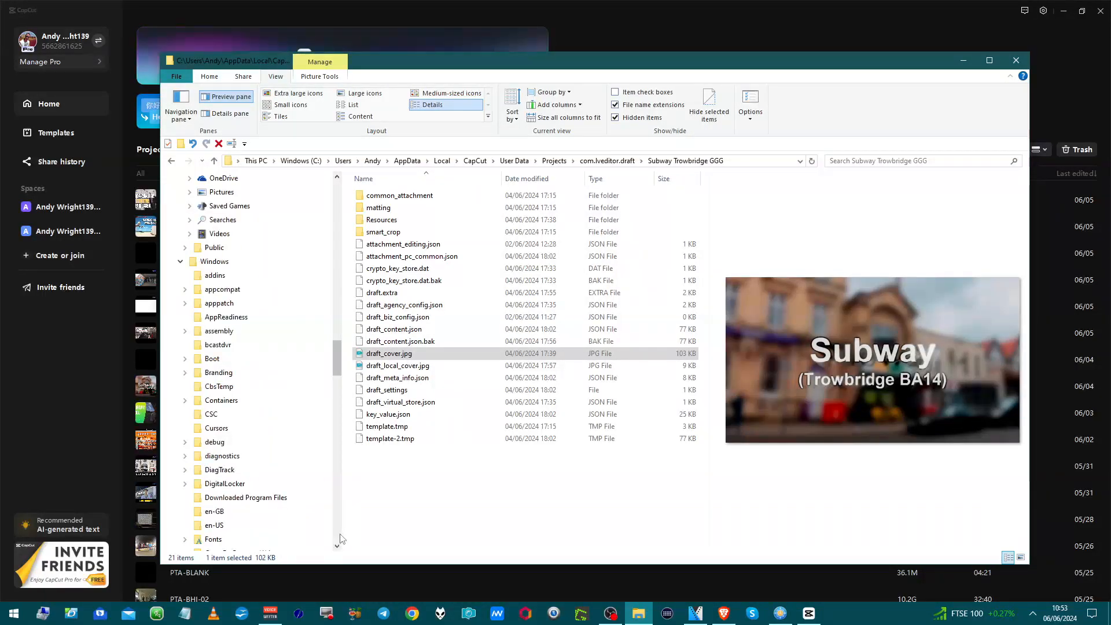
pyautogui.click(342, 540)
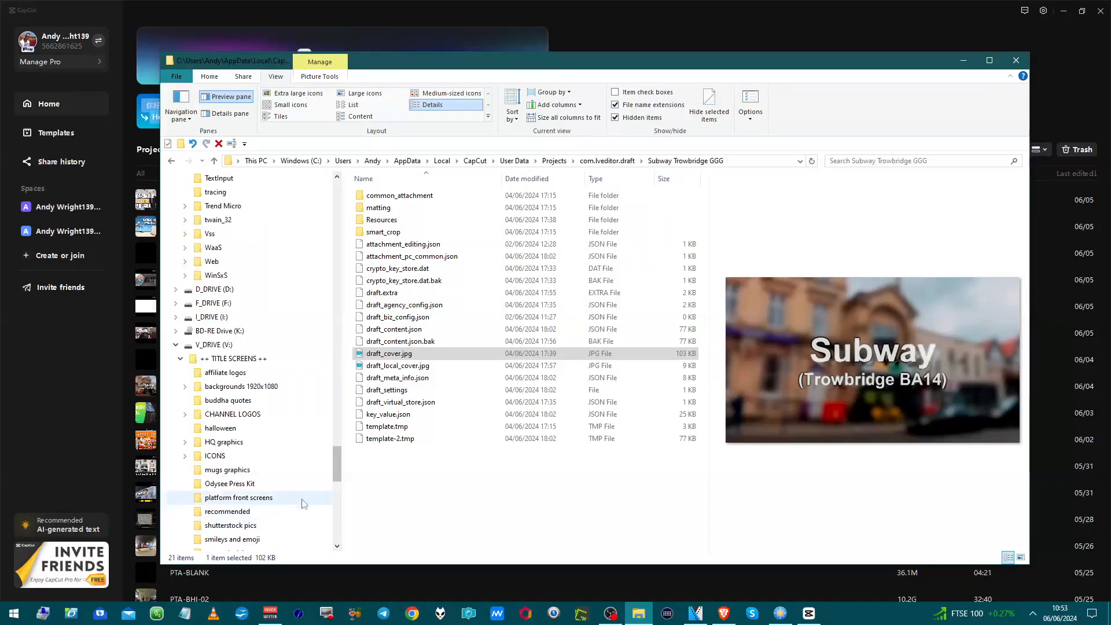
pyautogui.rightClick(202, 318)
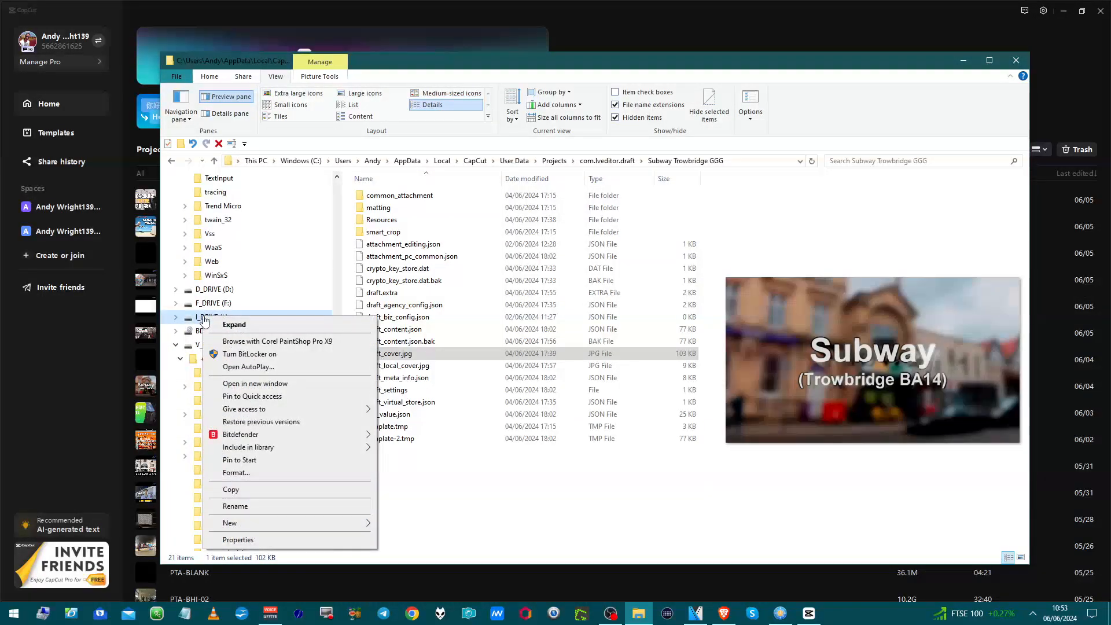
pyautogui.click(238, 540)
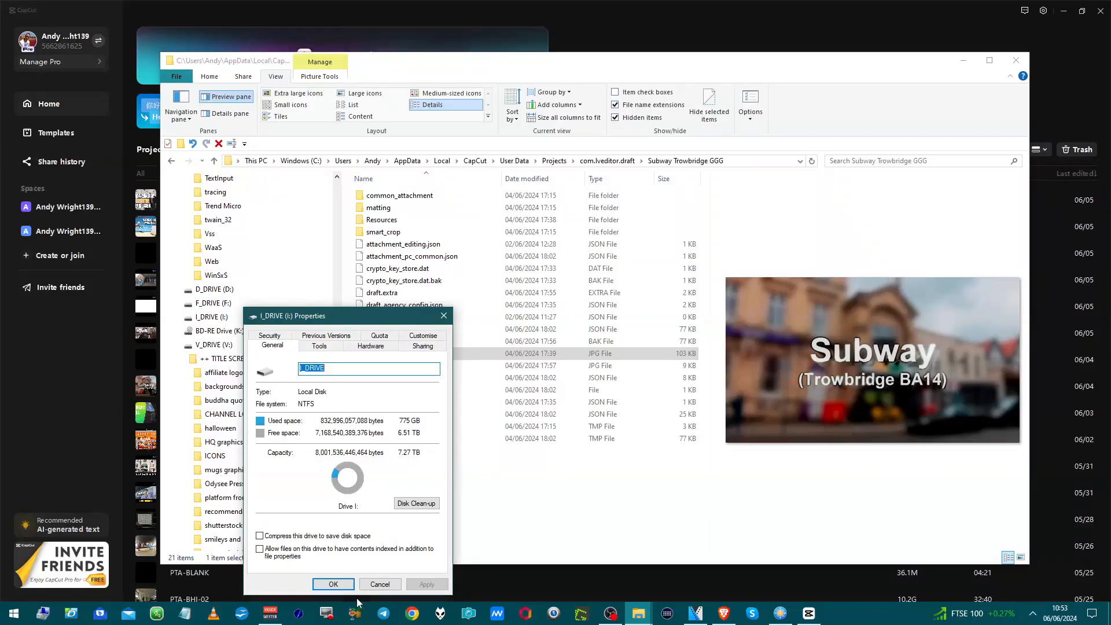
pyautogui.click(377, 585)
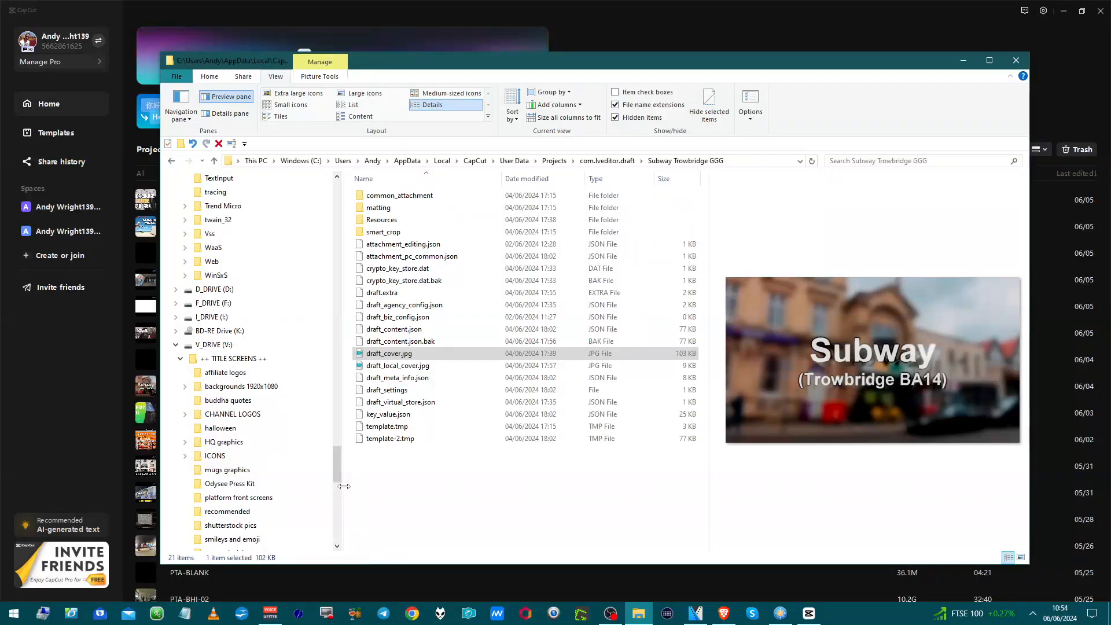
# Check the combined size of all project folders from Asda Card Declined to YT VID TUTORIAL in com.lveditor.draft.
pyautogui.moveTo(338, 470); pyautogui.dragTo(341, 327)
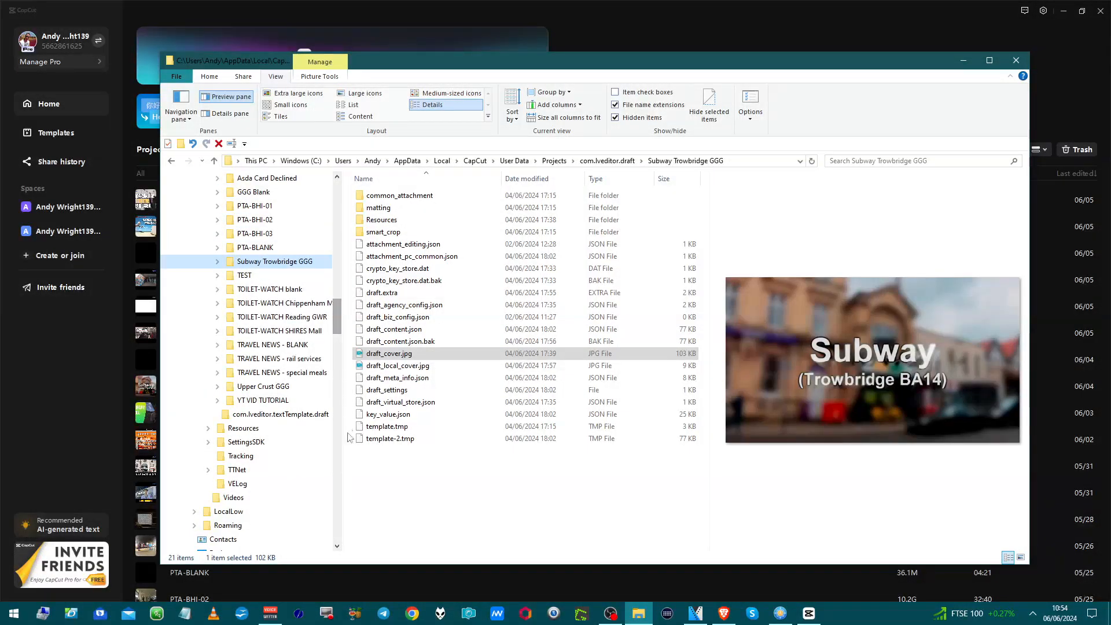
pyautogui.scroll(6, 307, 451)
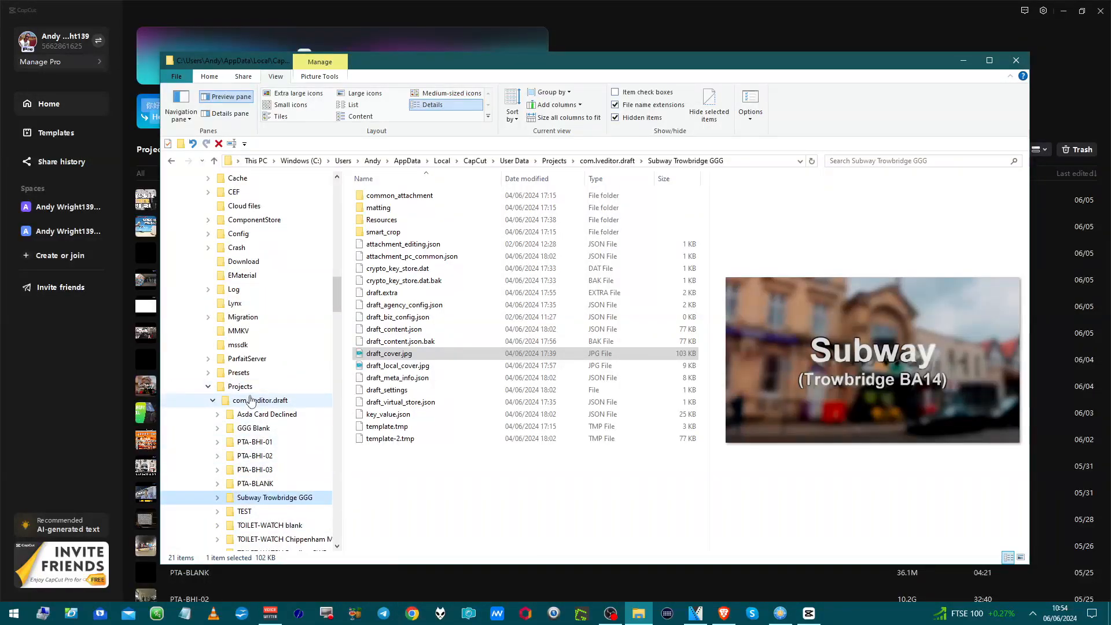
pyautogui.click(250, 400)
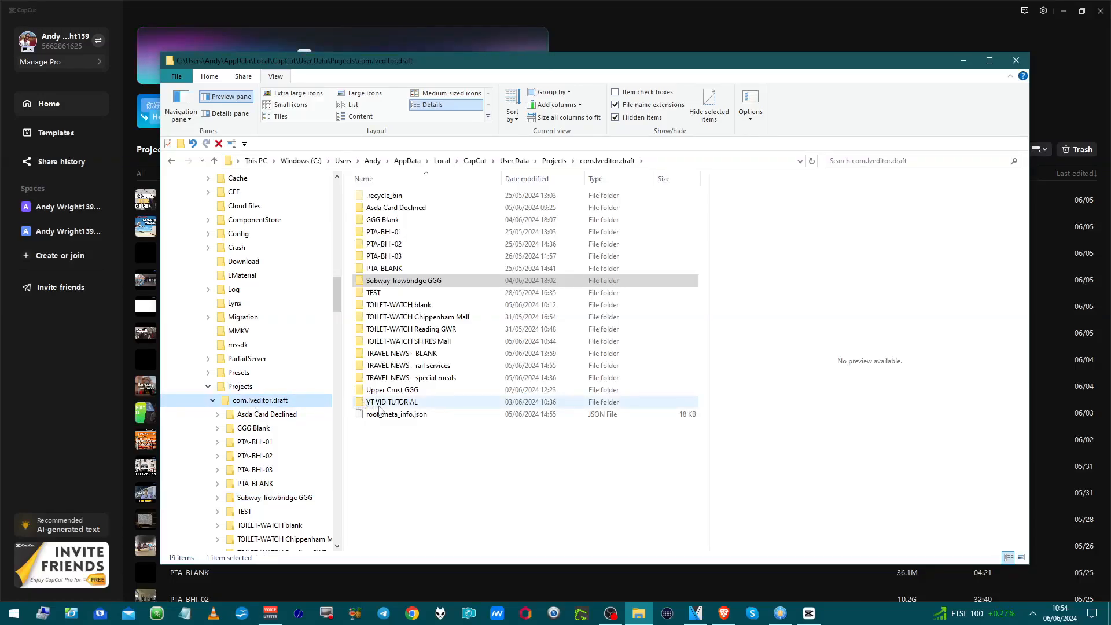
pyautogui.click(362, 402)
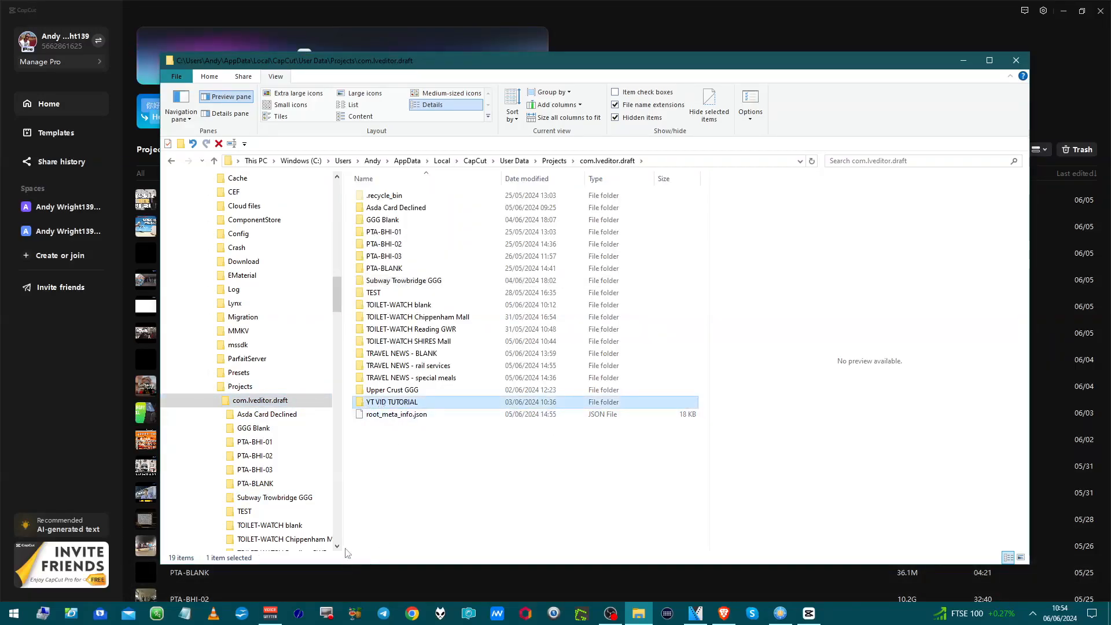
pyautogui.keyDown('shift'); pyautogui.click(412, 213); pyautogui.keyUp('shift')
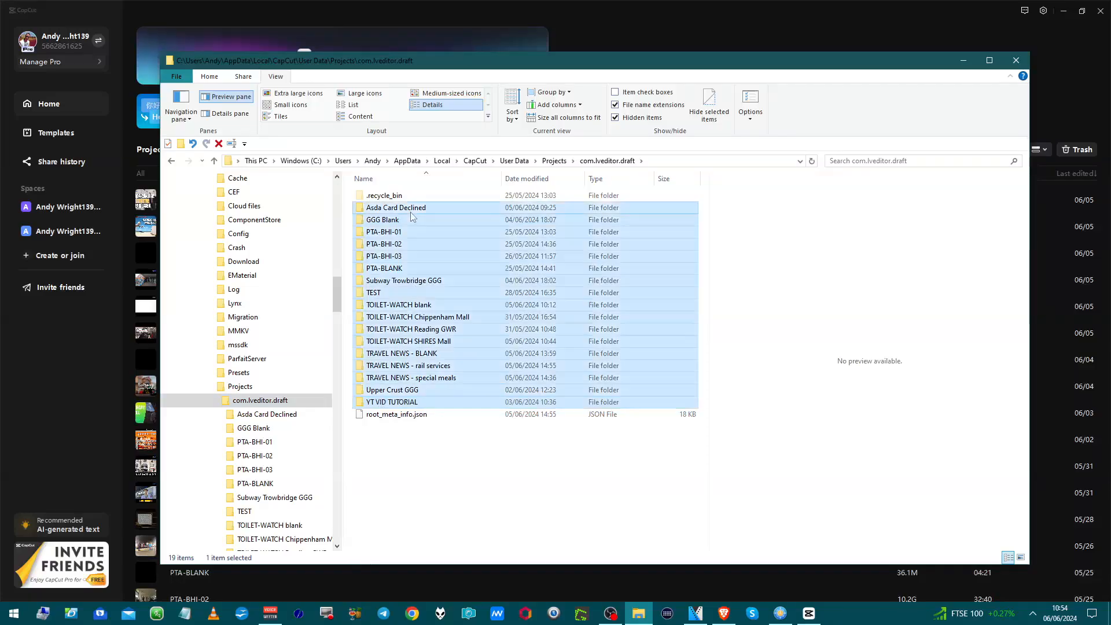
pyautogui.rightClick(411, 215)
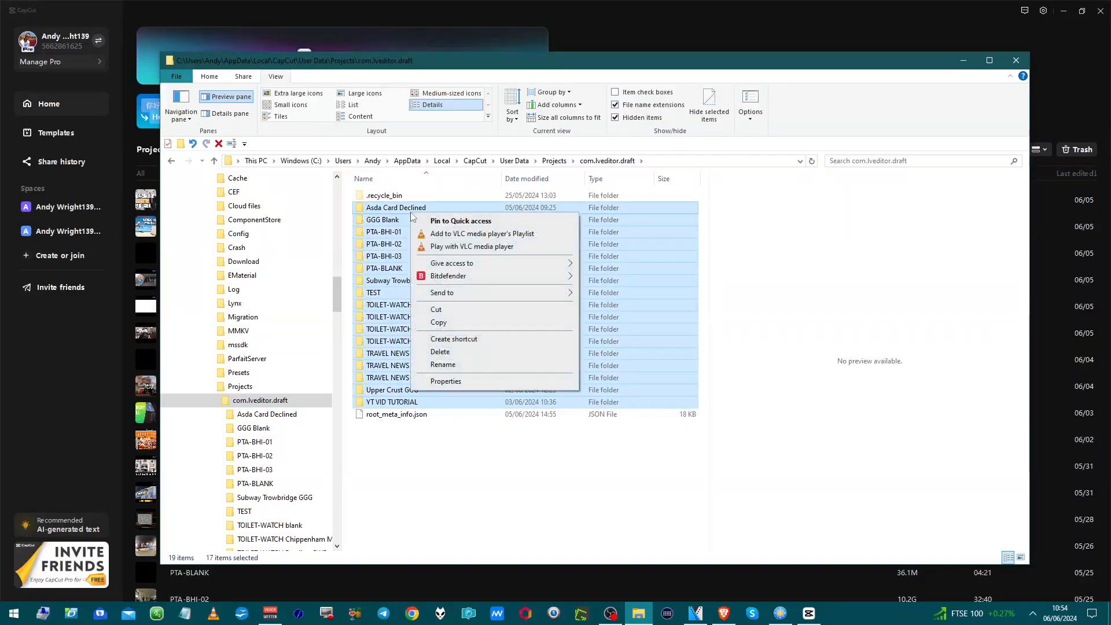
pyautogui.click(446, 381)
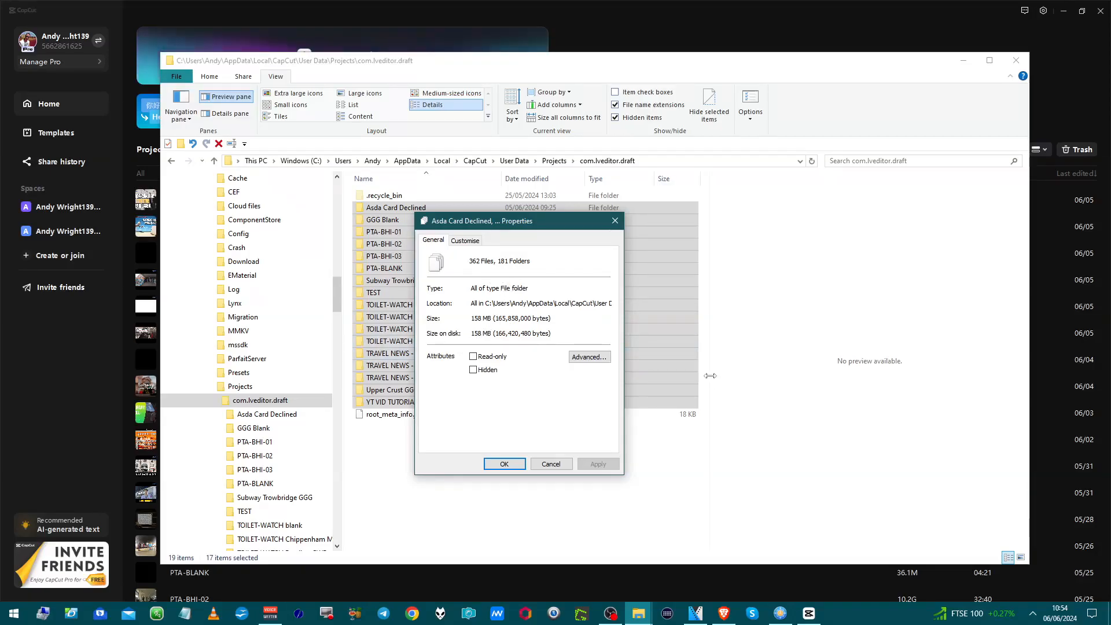
pyautogui.click(550, 464)
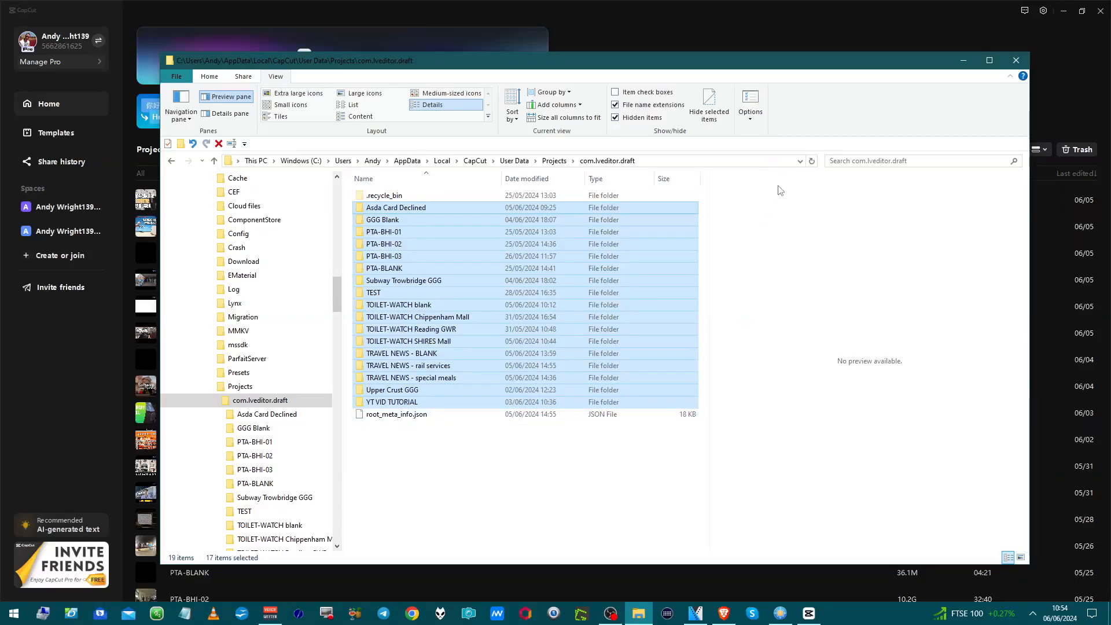
# Minimise File Explorer to return to CapCut and show the projects as a thumbnail grid.
pyautogui.moveTo(920, 63); pyautogui.dragTo(920, 67)
pyautogui.click(964, 64)
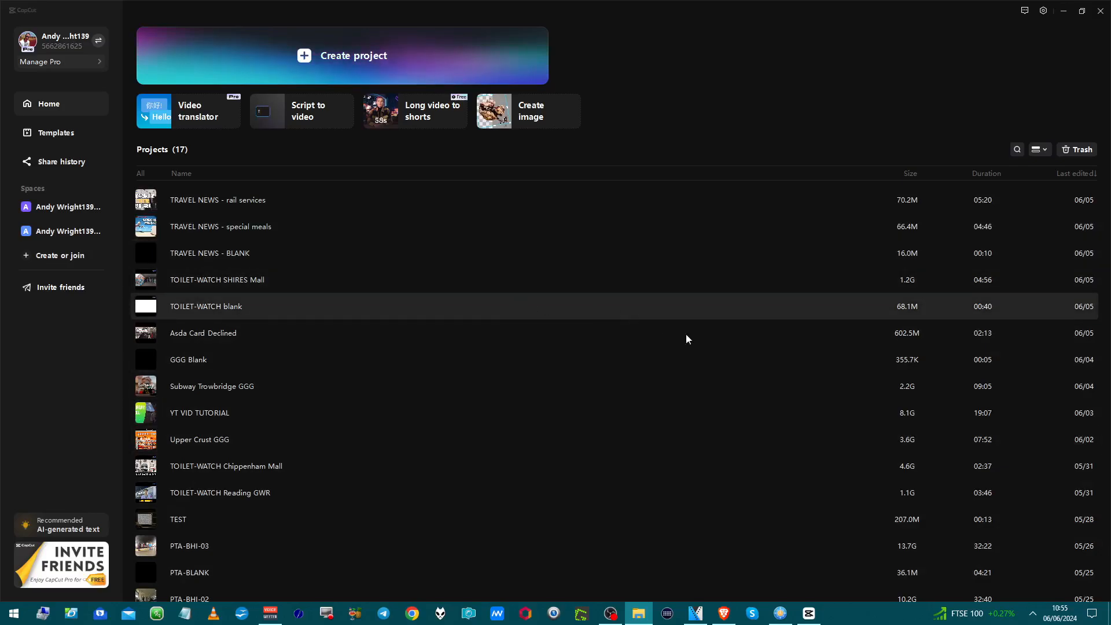
pyautogui.click(1038, 151)
pyautogui.click(1042, 167)
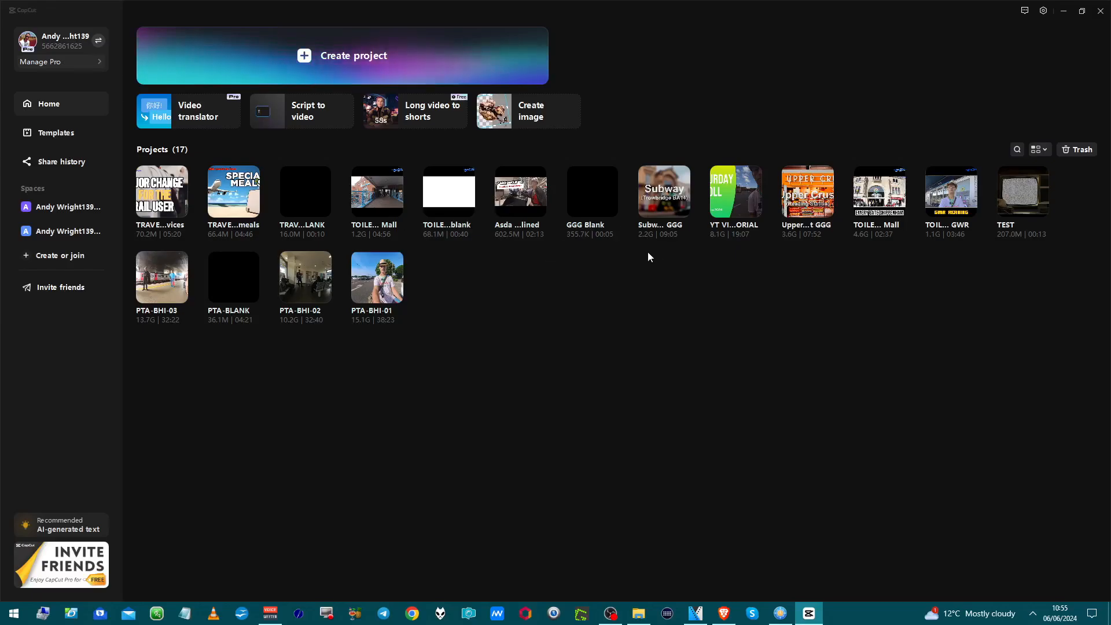
# Show the projects as a detailed list again and open the TOILET-WATCH SHIRES Mall project.
pyautogui.click(1043, 151)
pyautogui.click(1037, 180)
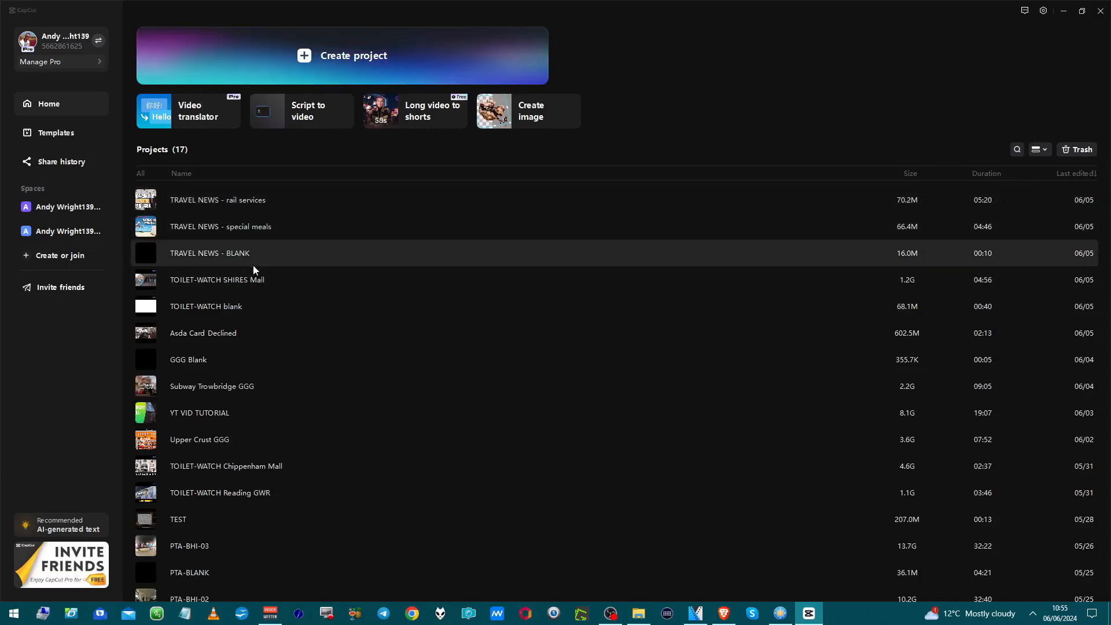
pyautogui.doubleClick(254, 280)
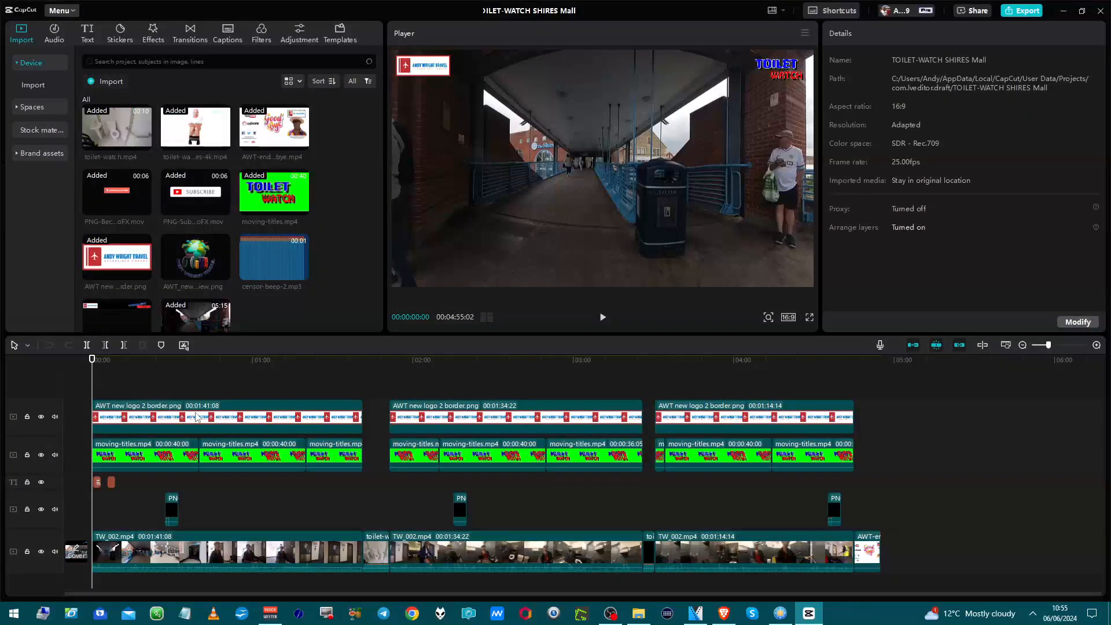
# Preview the opening section at about 12 seconds and play the toilet-watch transition between the first two TW_002.mp4 clips.
pyautogui.click(125, 486)
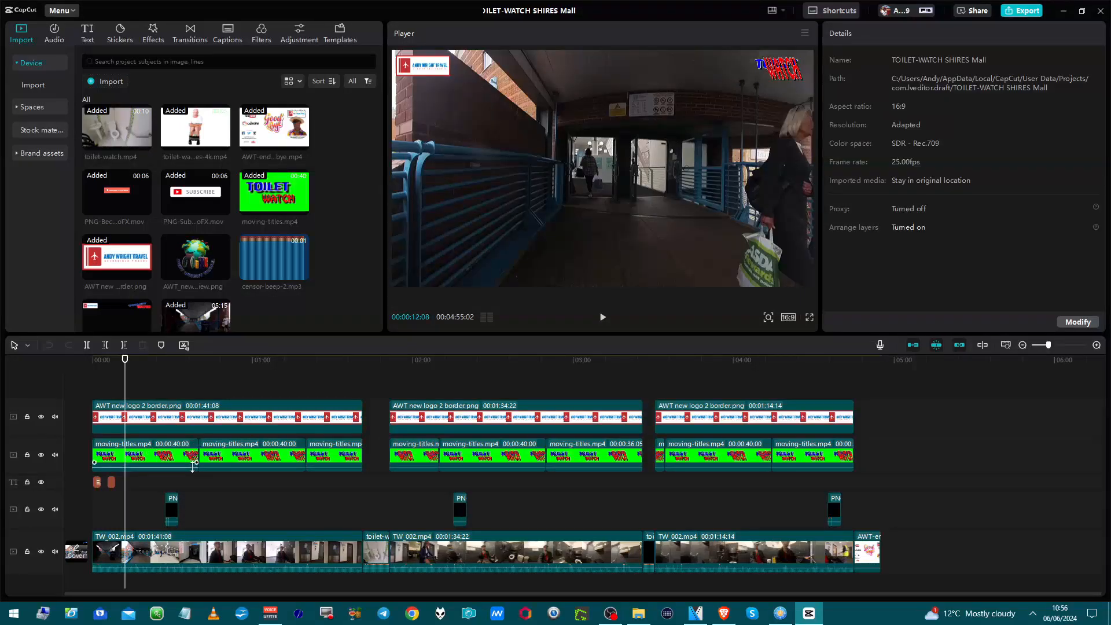
pyautogui.click(363, 500)
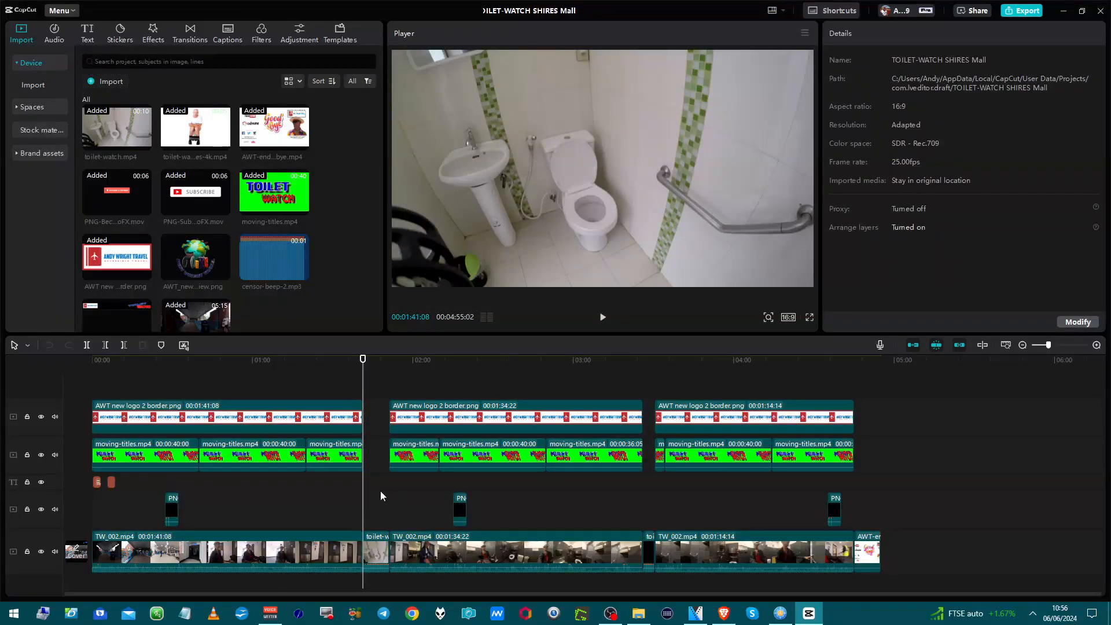
pyautogui.press('space')
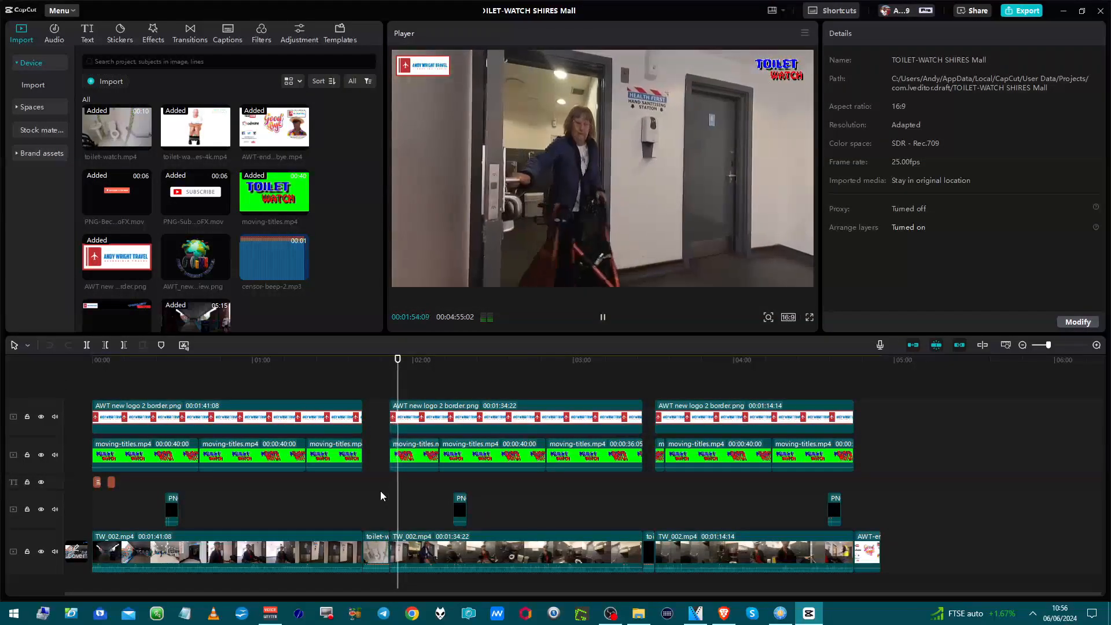
pyautogui.press('space')
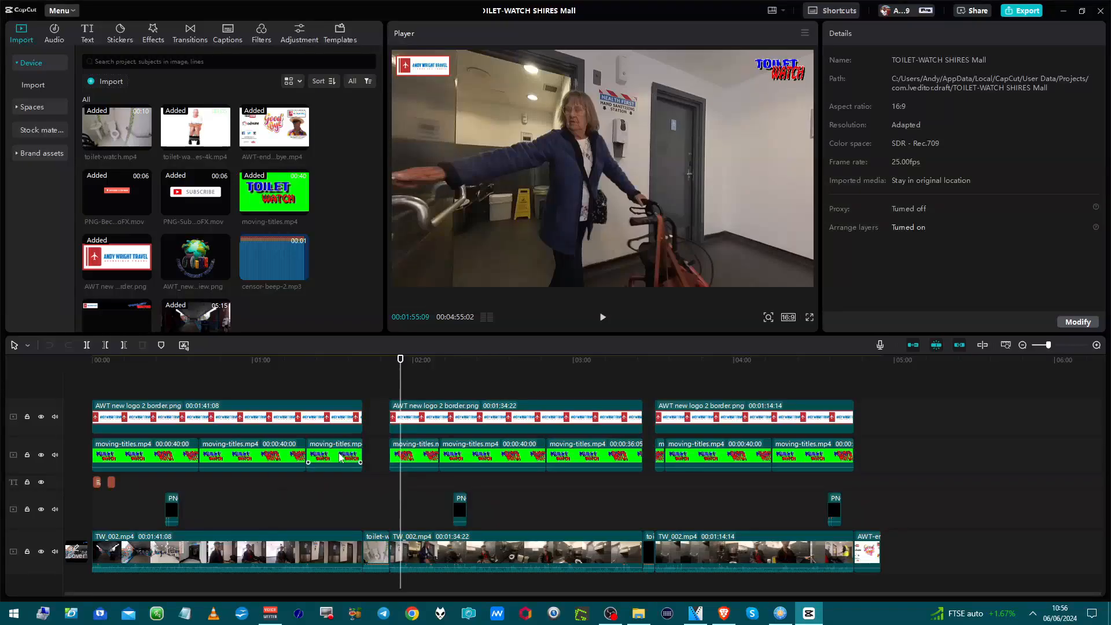
# Inspect the chroma key settings of the first moving-titles.mp4 clip in the second section, and return to its basic video settings.
pyautogui.click(409, 459)
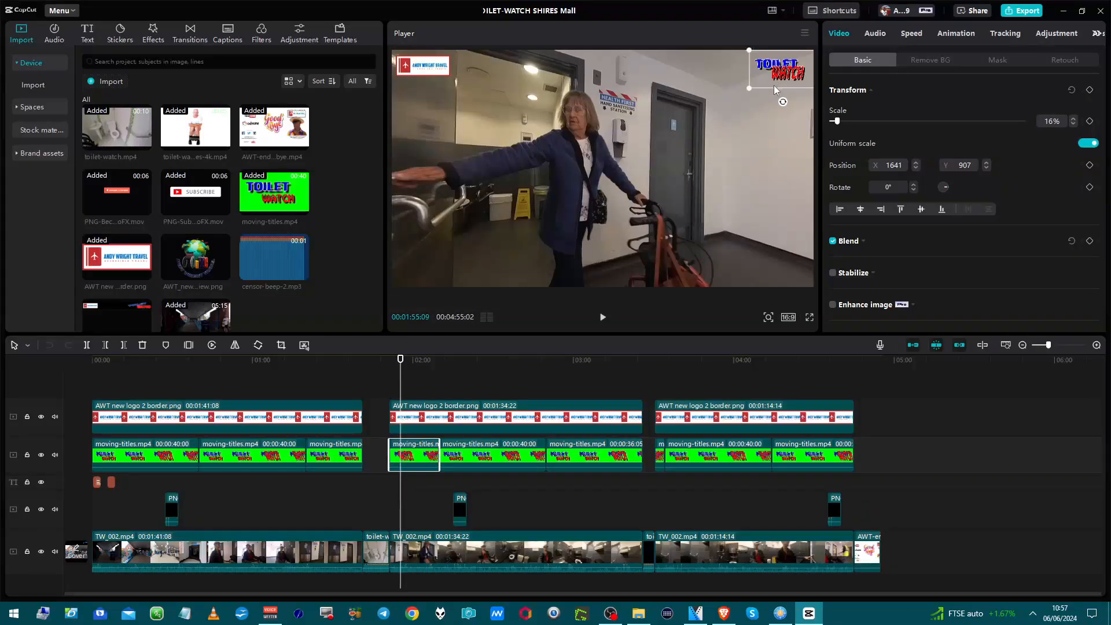
pyautogui.click(916, 60)
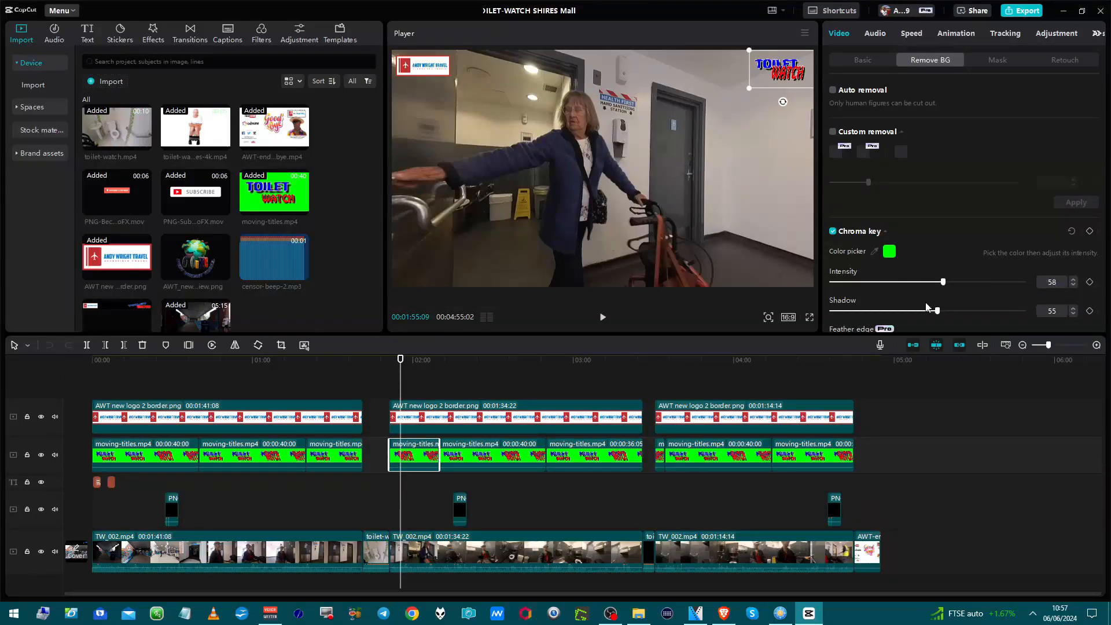
pyautogui.scroll(-2, 974, 308)
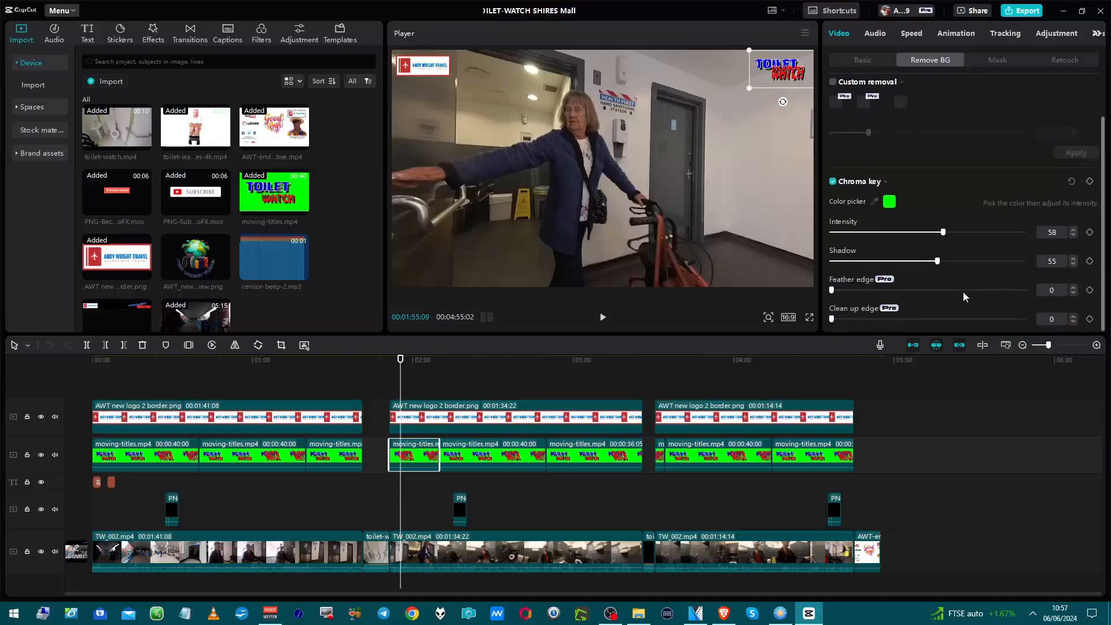
pyautogui.scroll(2, 990, 307)
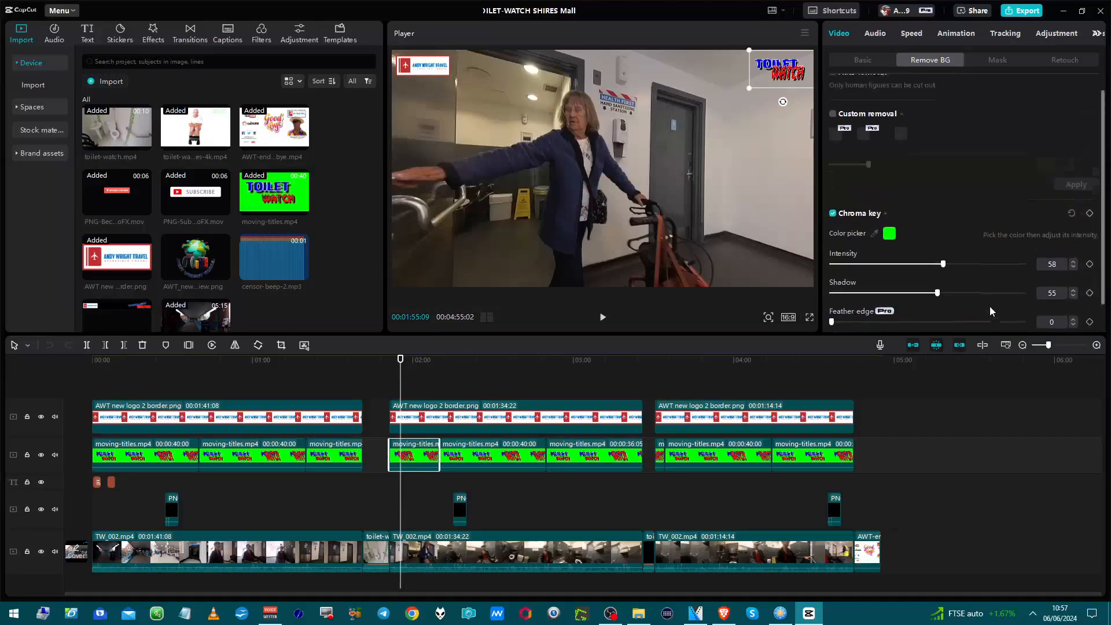
pyautogui.click(880, 60)
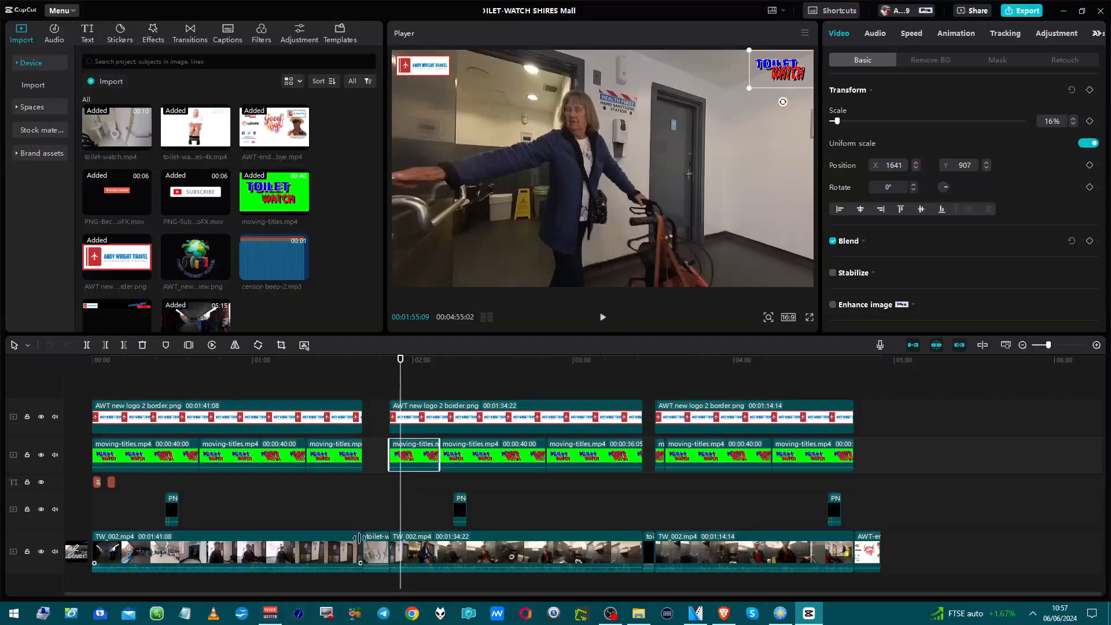
# Preview the start of the second section and play it from the join between its first two moving-titles.mp4 clips.
pyautogui.click(391, 488)
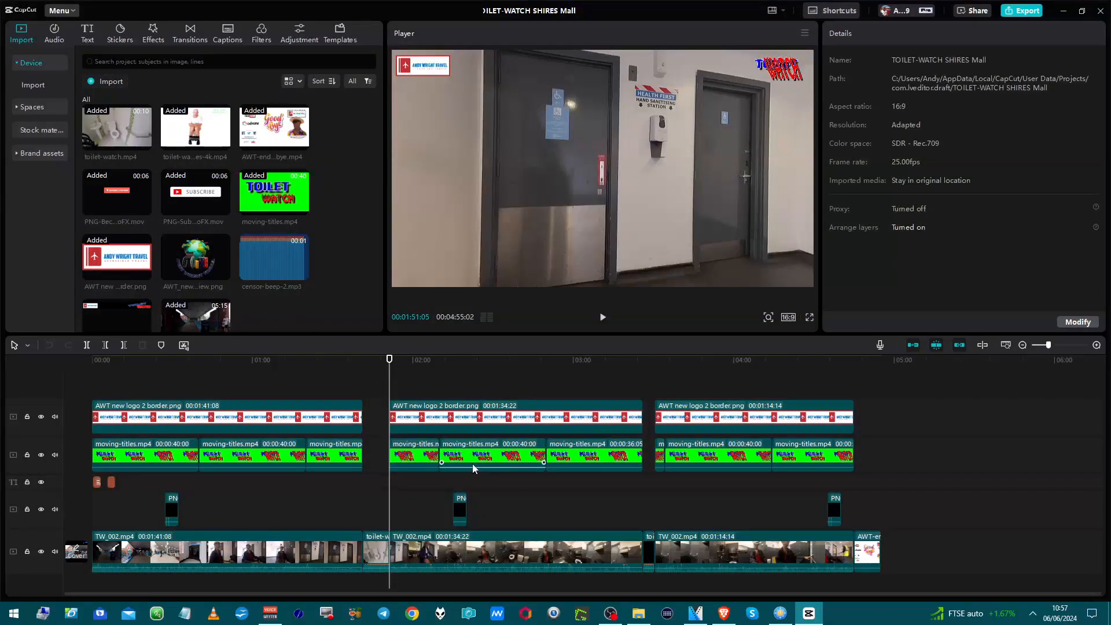
pyautogui.click(439, 486)
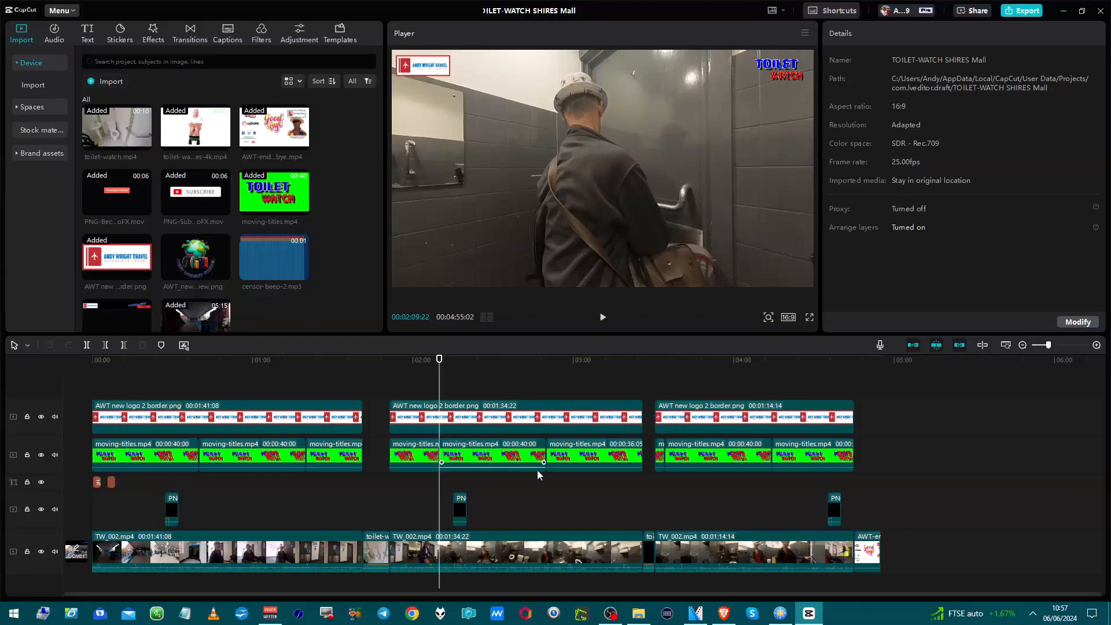
pyautogui.press('space')
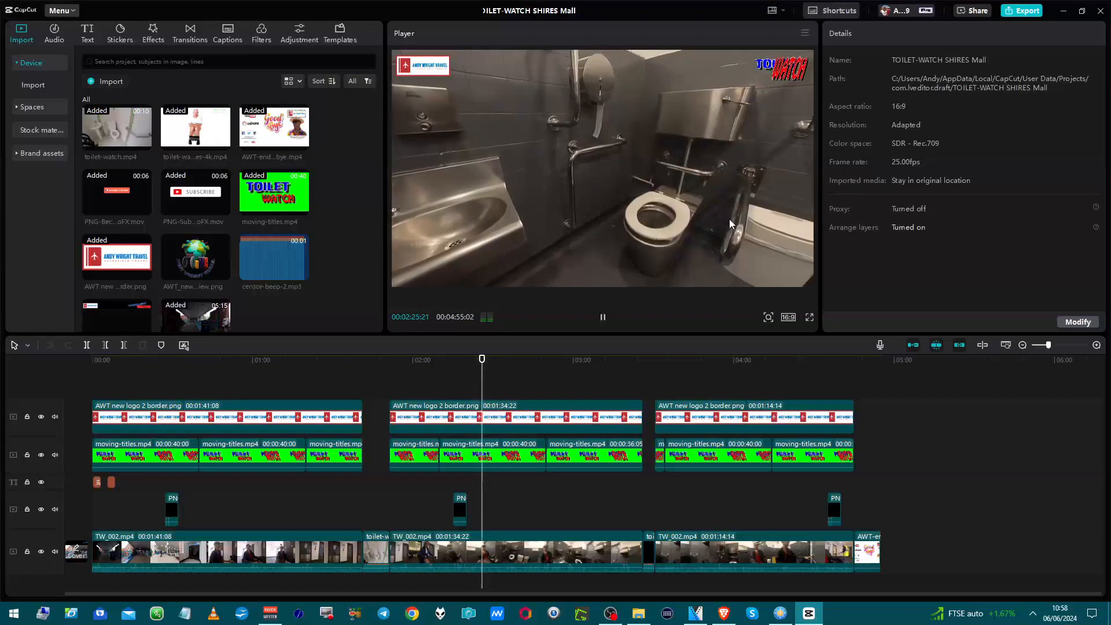
pyautogui.click(524, 445)
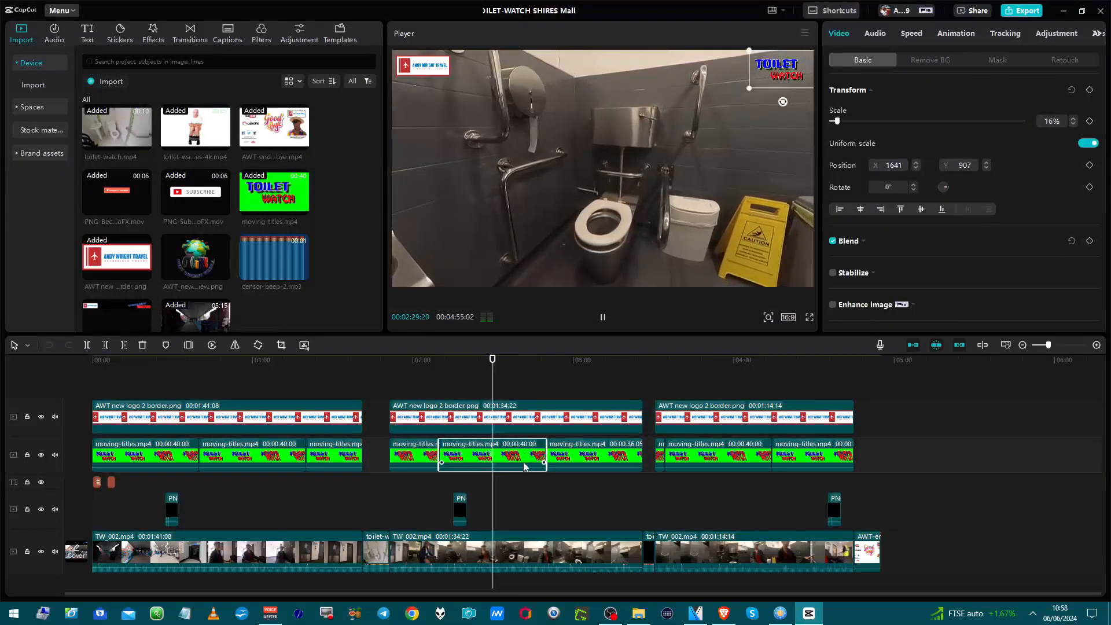
pyautogui.click(524, 485)
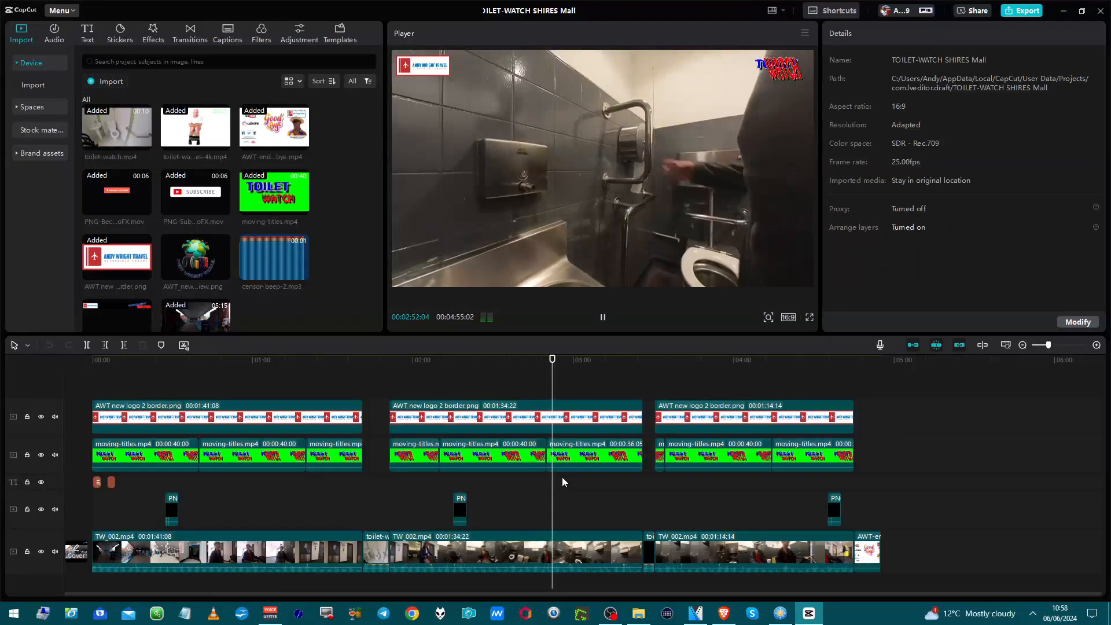
pyautogui.press('space')
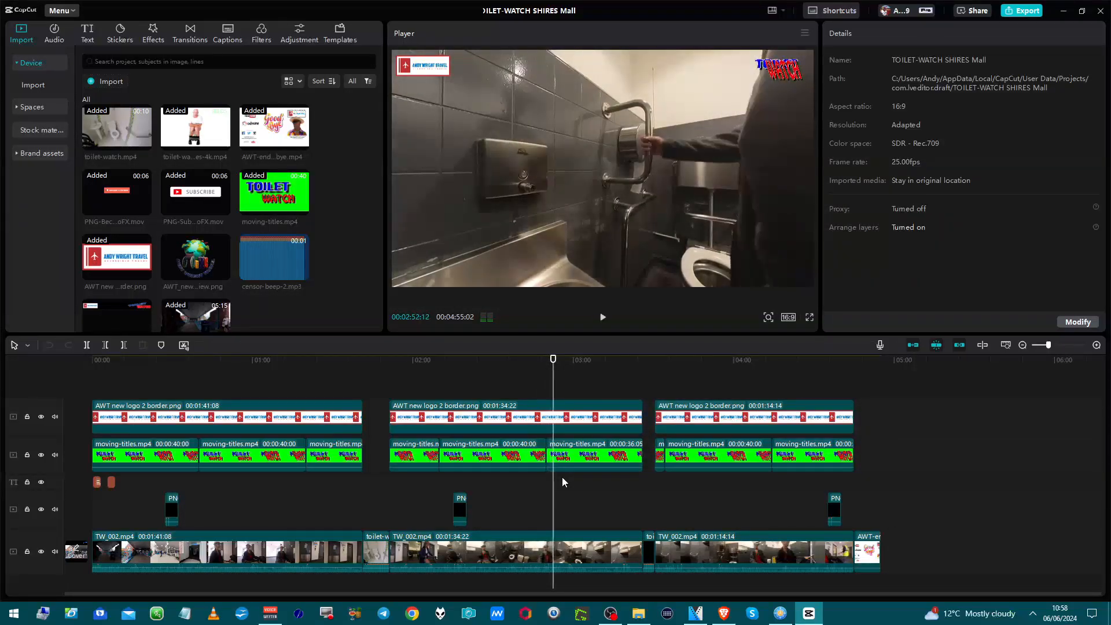
# Play the beginning of the third TW_002.mp4 section from about 3:30 and pause it after a few seconds.
pyautogui.click(654, 483)
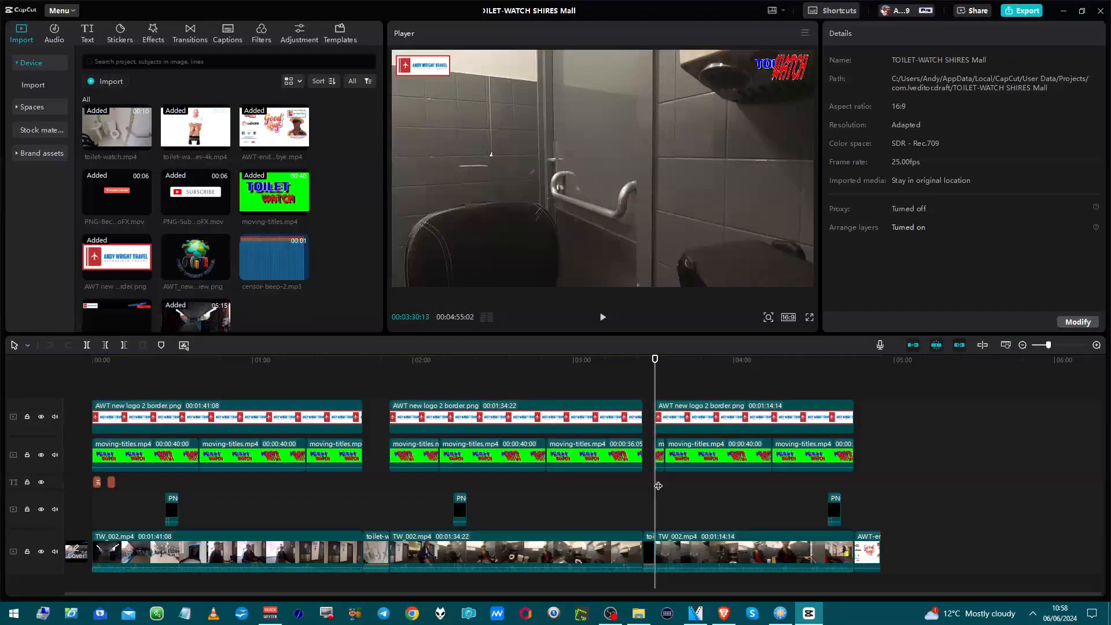
pyautogui.press('space')
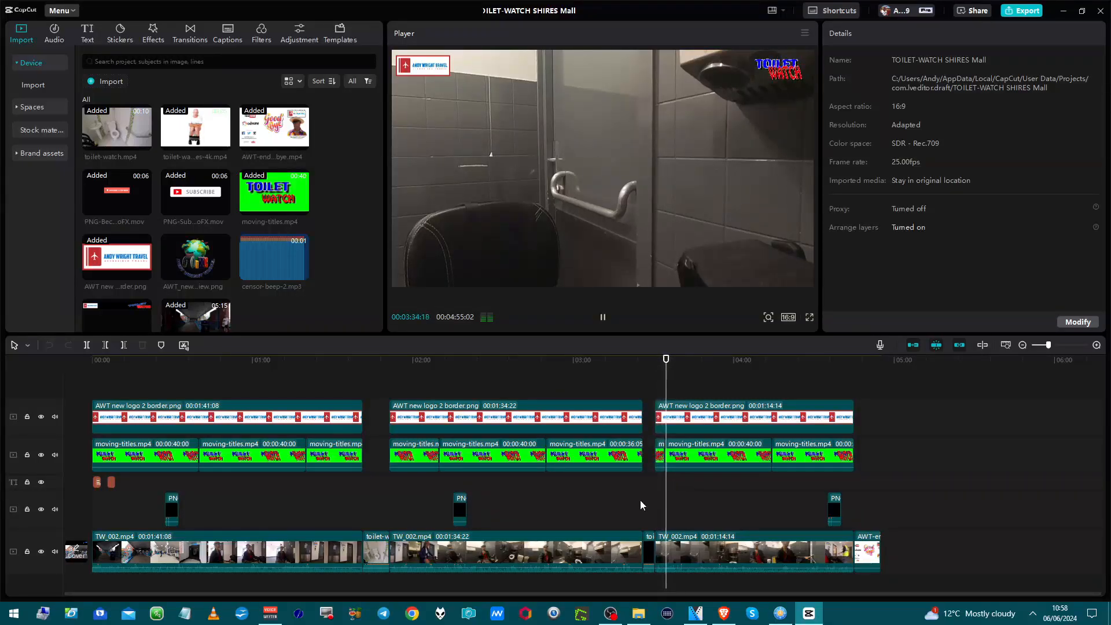
pyautogui.press('space')
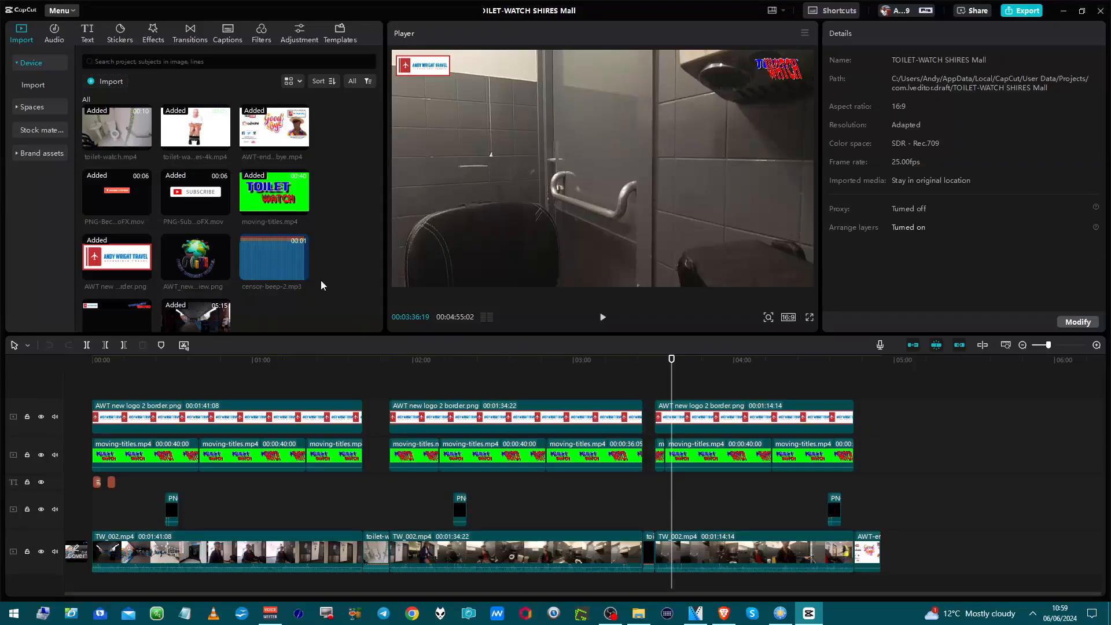
# Look over the subscribe animation media and play the goodbye end clip from about 4:46 on the timeline.
pyautogui.moveTo(213, 197)
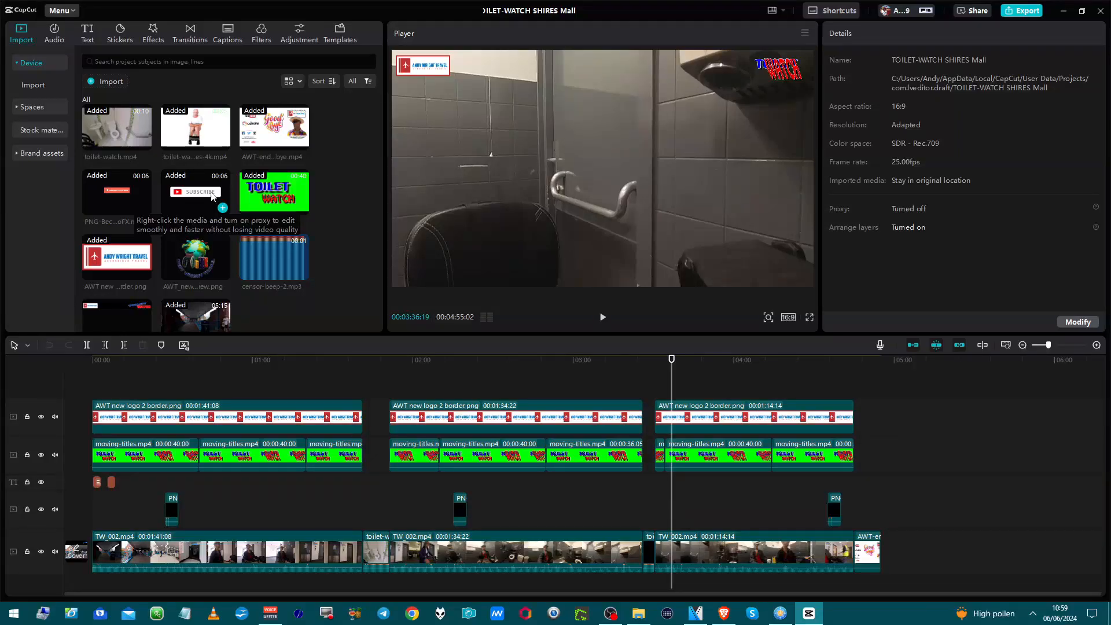
pyautogui.moveTo(144, 202)
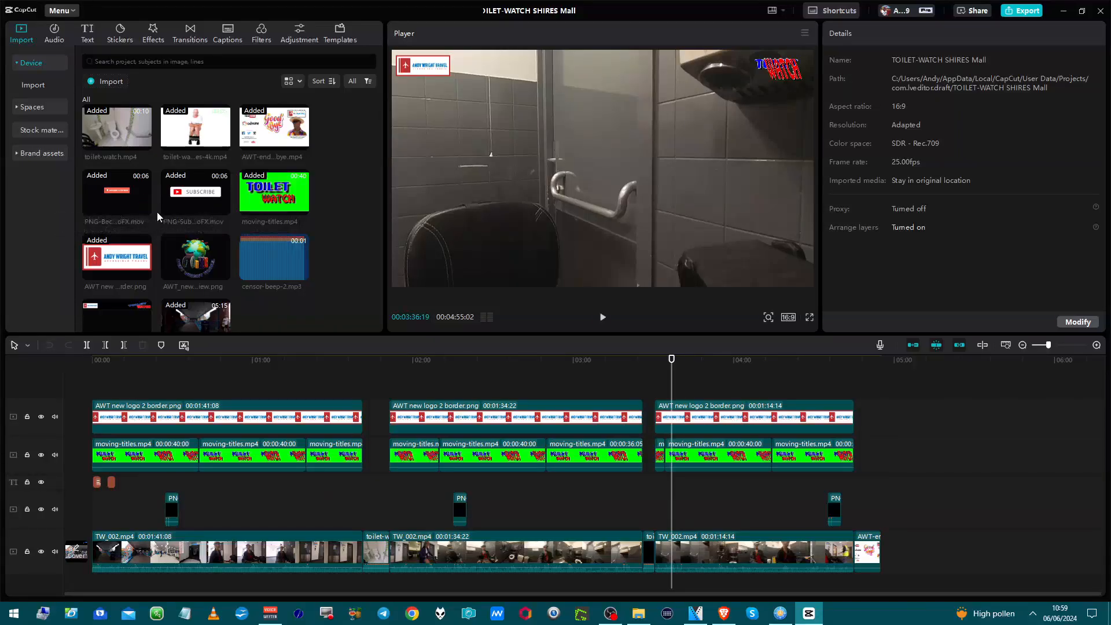
pyautogui.moveTo(178, 239)
pyautogui.click(859, 523)
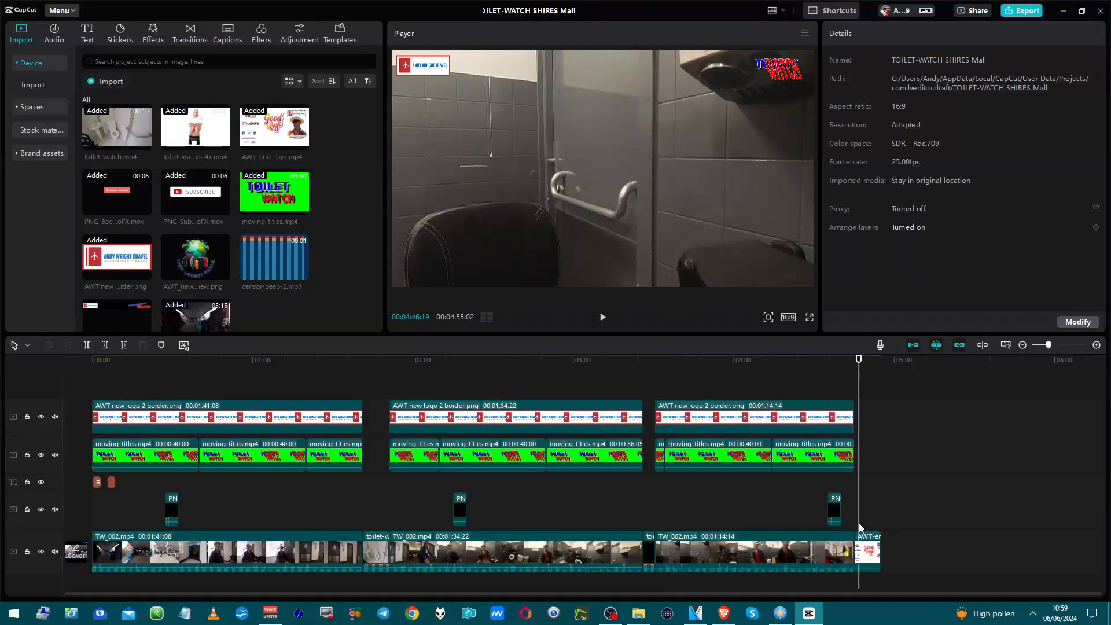
pyautogui.press('space')
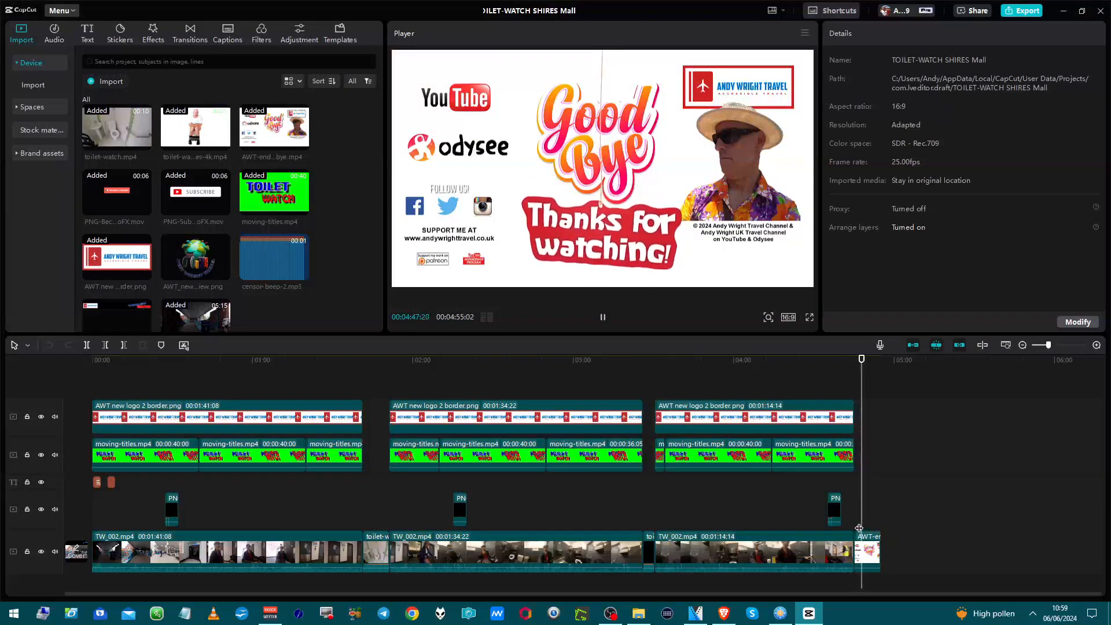
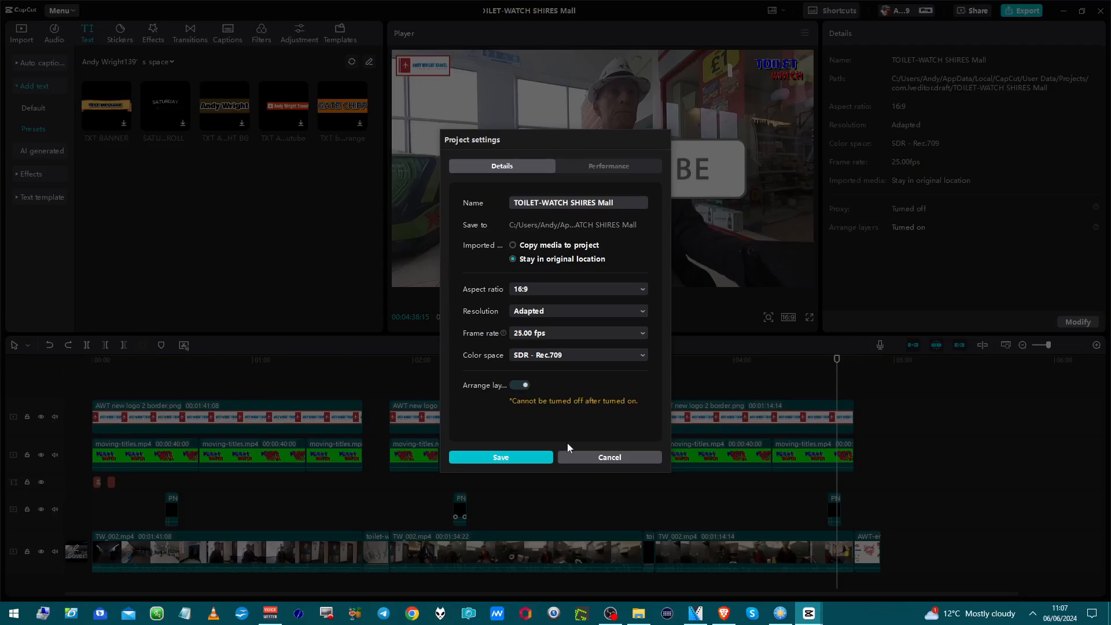
# Cancel the project settings of TOILET-WATCH SHIRES Mall and return to the home page.
pyautogui.click(597, 461)
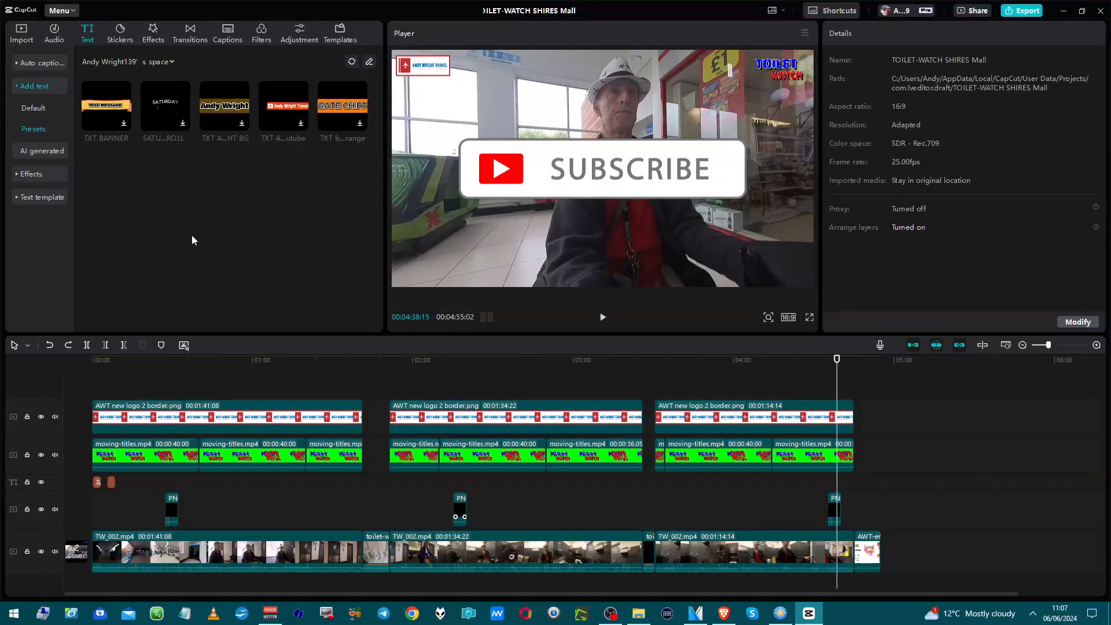
pyautogui.click(57, 11)
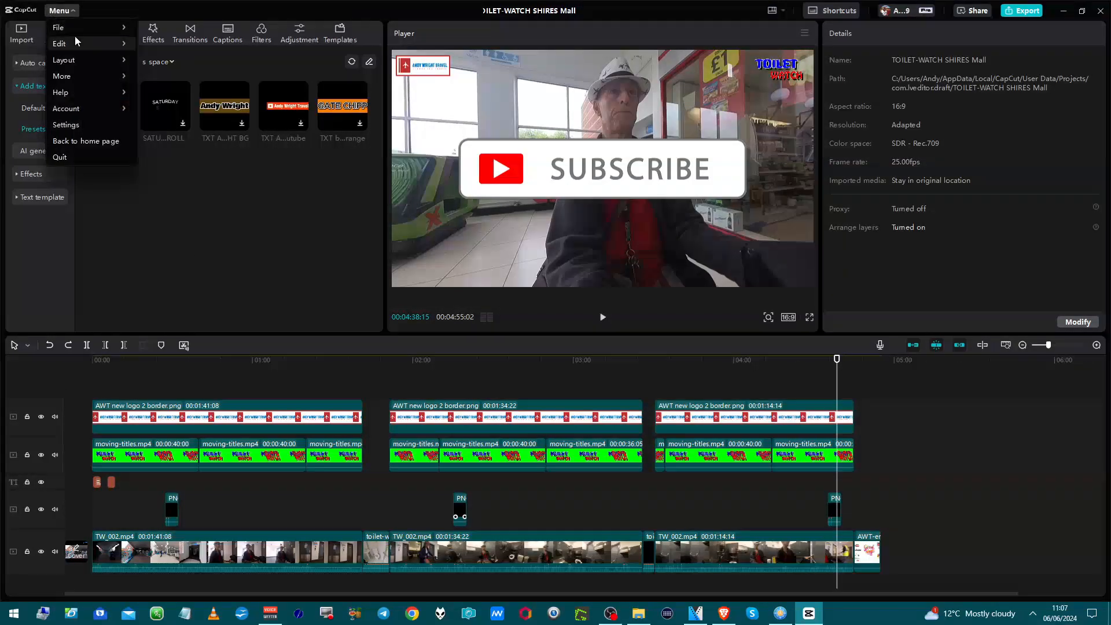
pyautogui.click(72, 141)
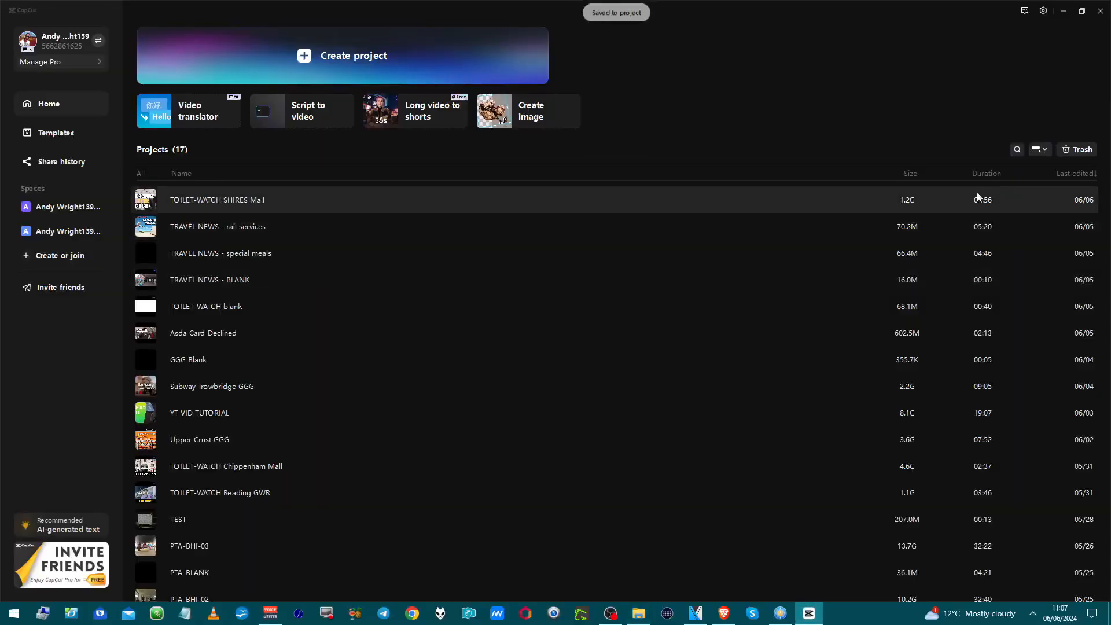
# Show the projects as a thumbnail grid and open the YT VID TUTORIAL project.
pyautogui.click(1040, 152)
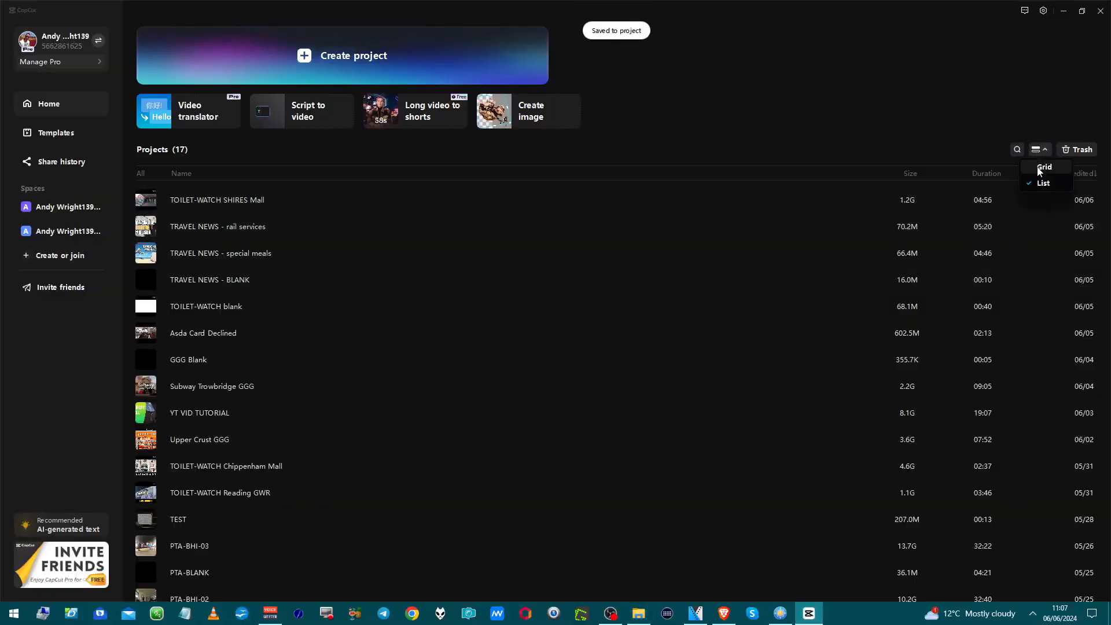
pyautogui.click(1037, 167)
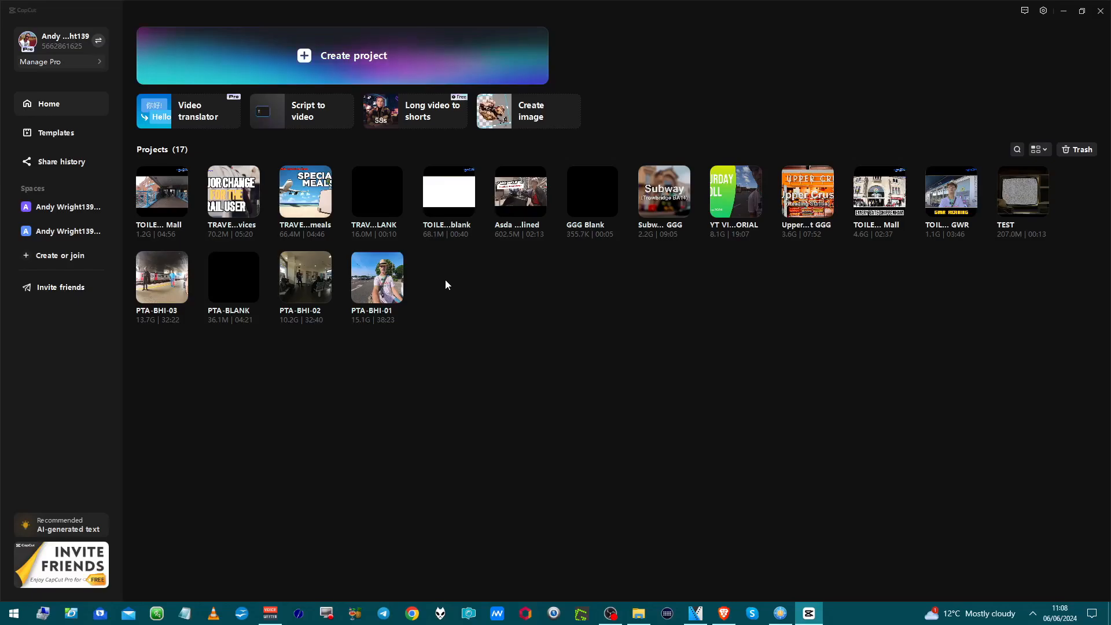
pyautogui.click(728, 207)
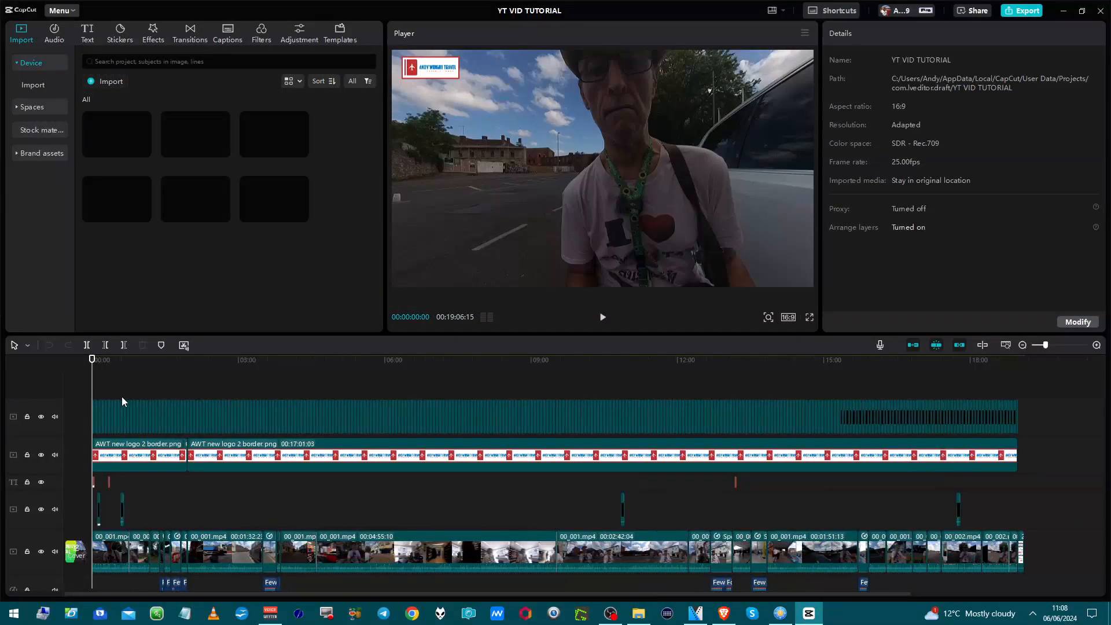
# Examine the first SATURDAY STROLL compound clip on the upper track and play the YT VID TUTORIAL timeline from the start.
pyautogui.scroll(3, 116, 392)
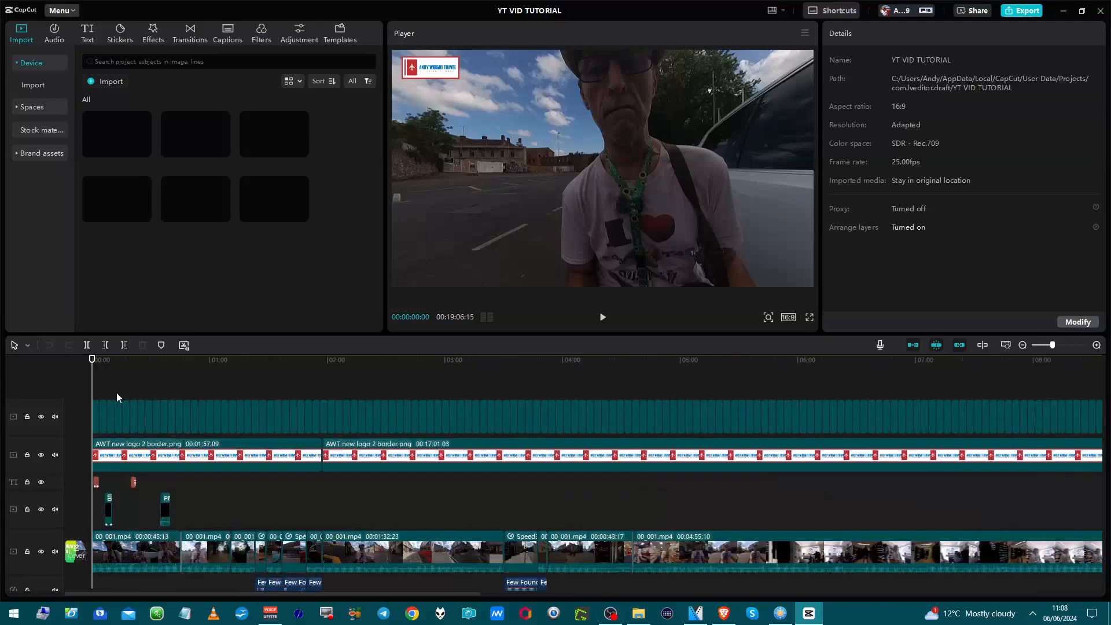
pyautogui.scroll(3, 116, 392)
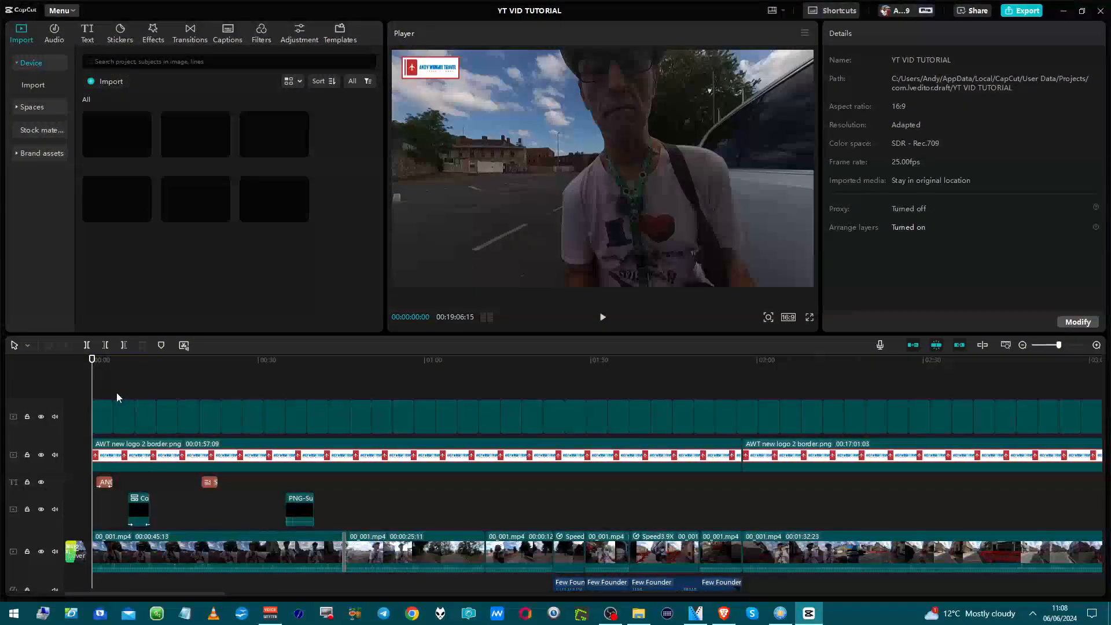
pyautogui.click(110, 428)
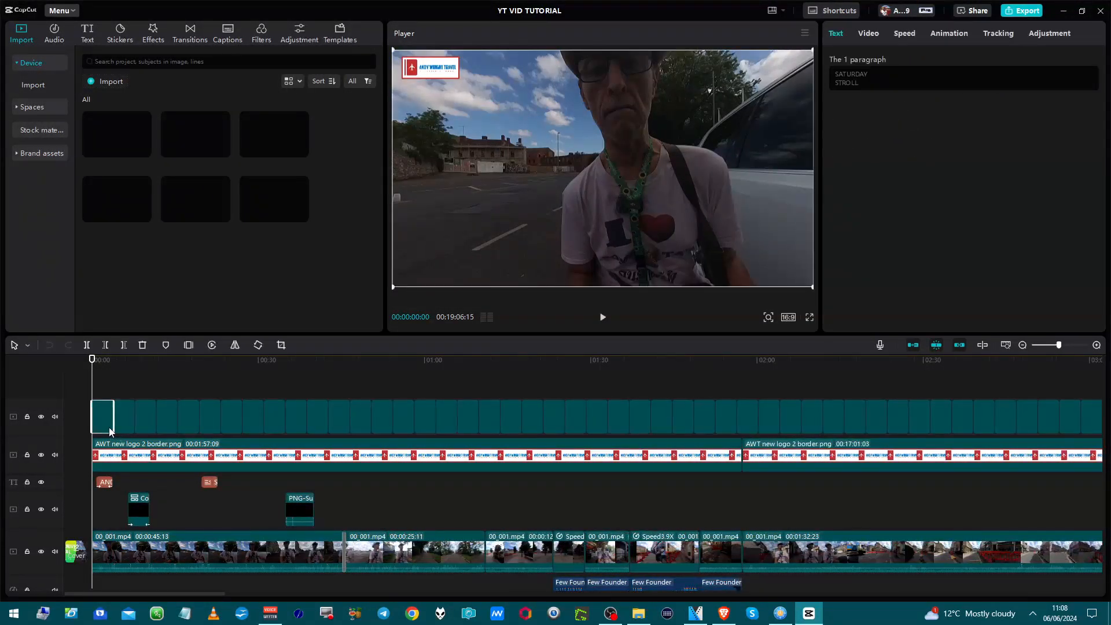
pyautogui.click(104, 397)
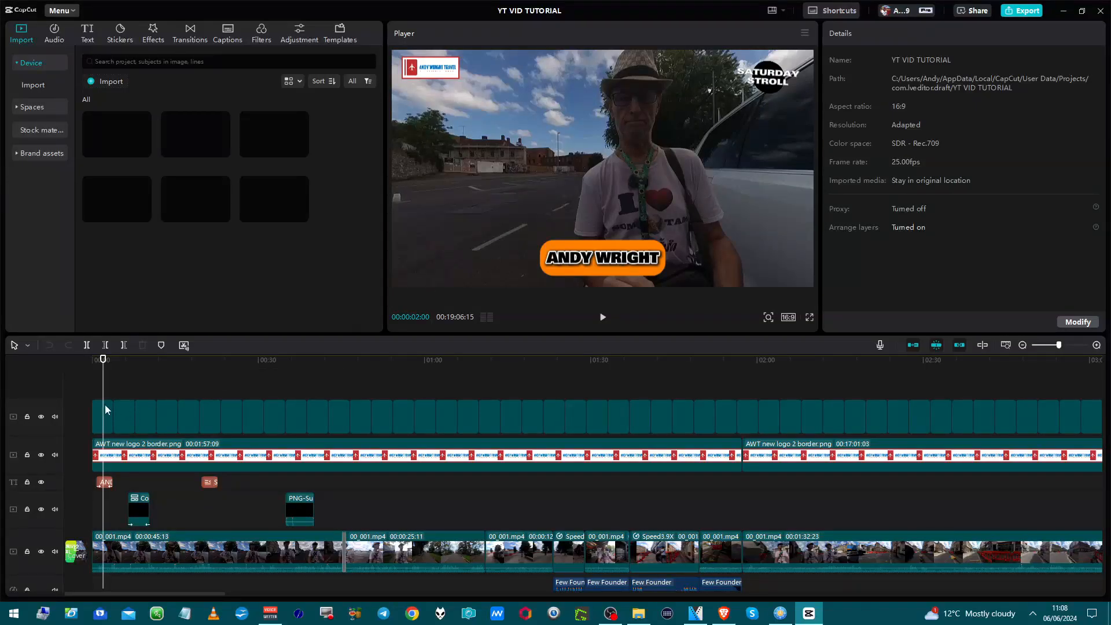
pyautogui.click(93, 394)
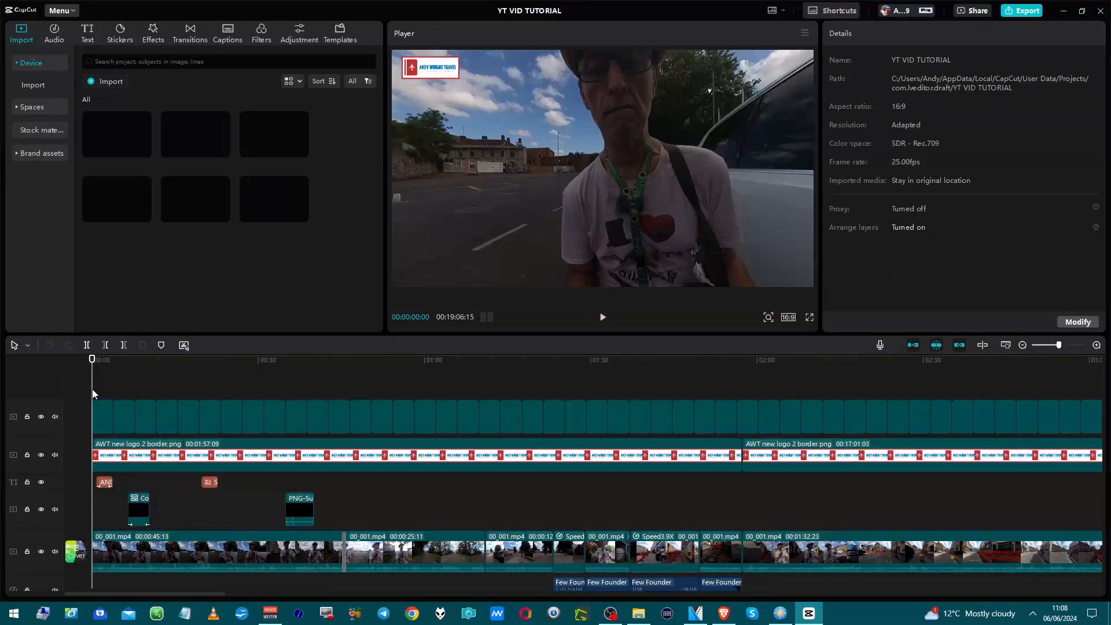
pyautogui.press('space')
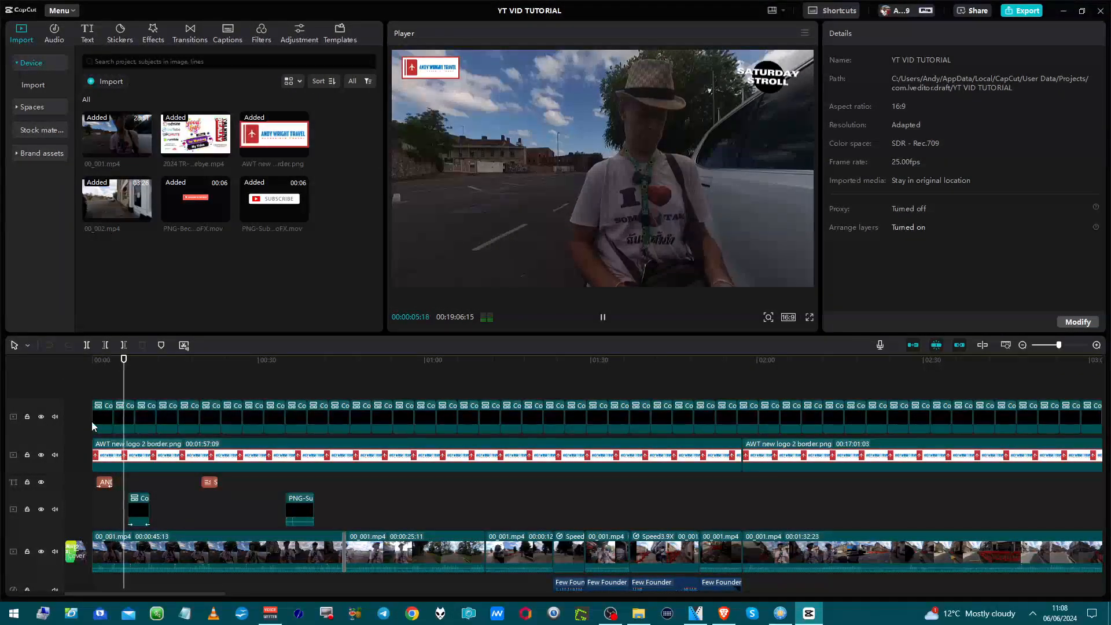
# Stop playback and examine the commands available for the second SATURDAY STROLL compound clip on the upper track.
pyautogui.press('space')
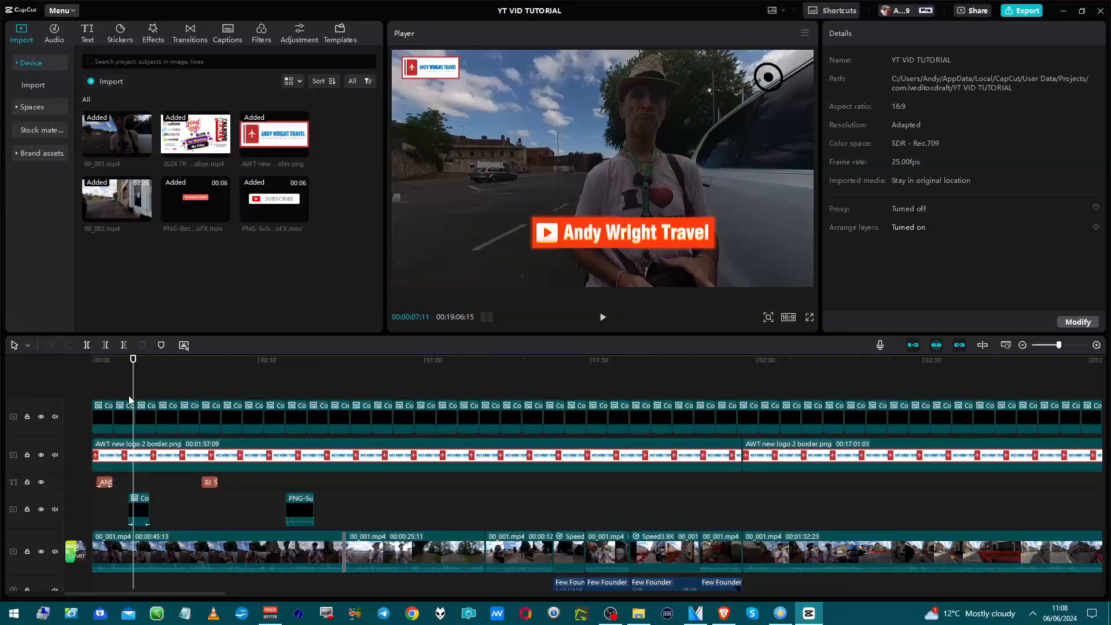
pyautogui.click(126, 422)
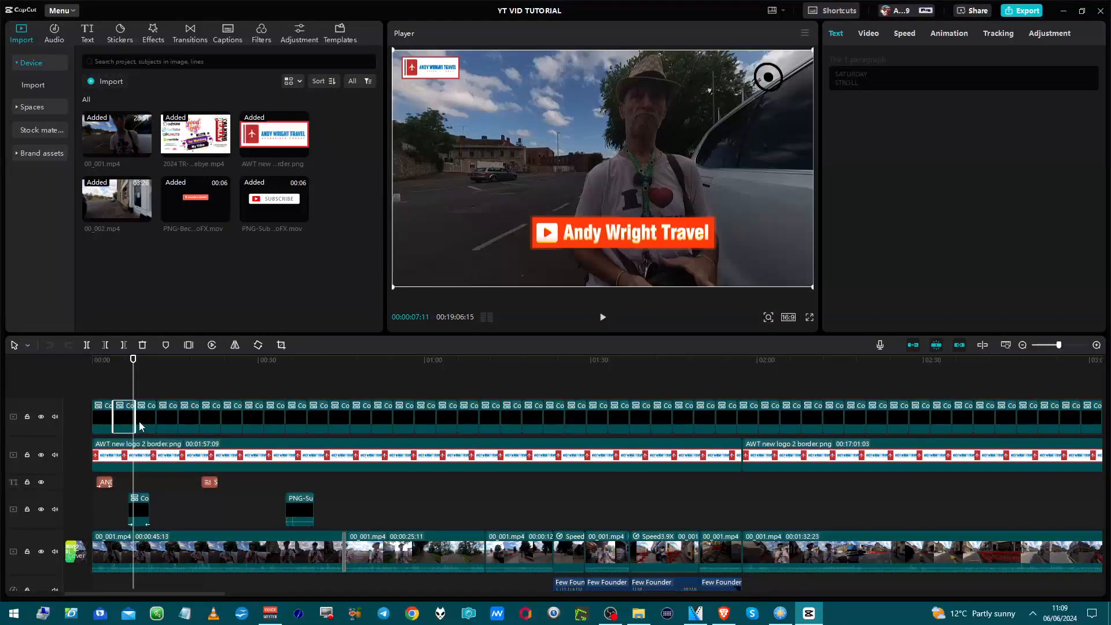
pyautogui.rightClick(124, 422)
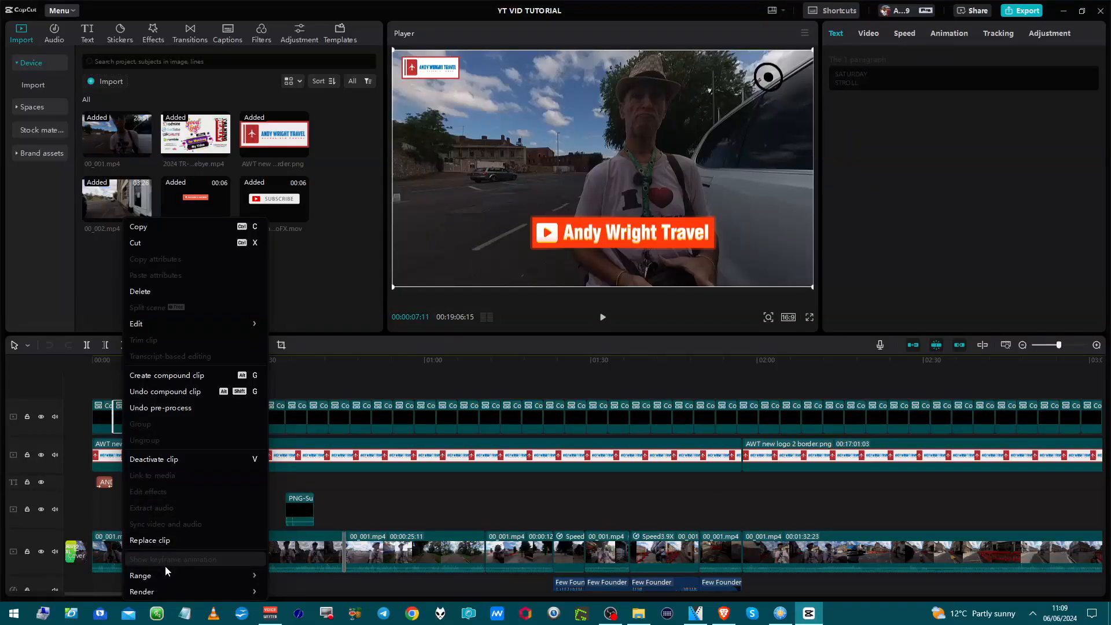
pyautogui.click(104, 502)
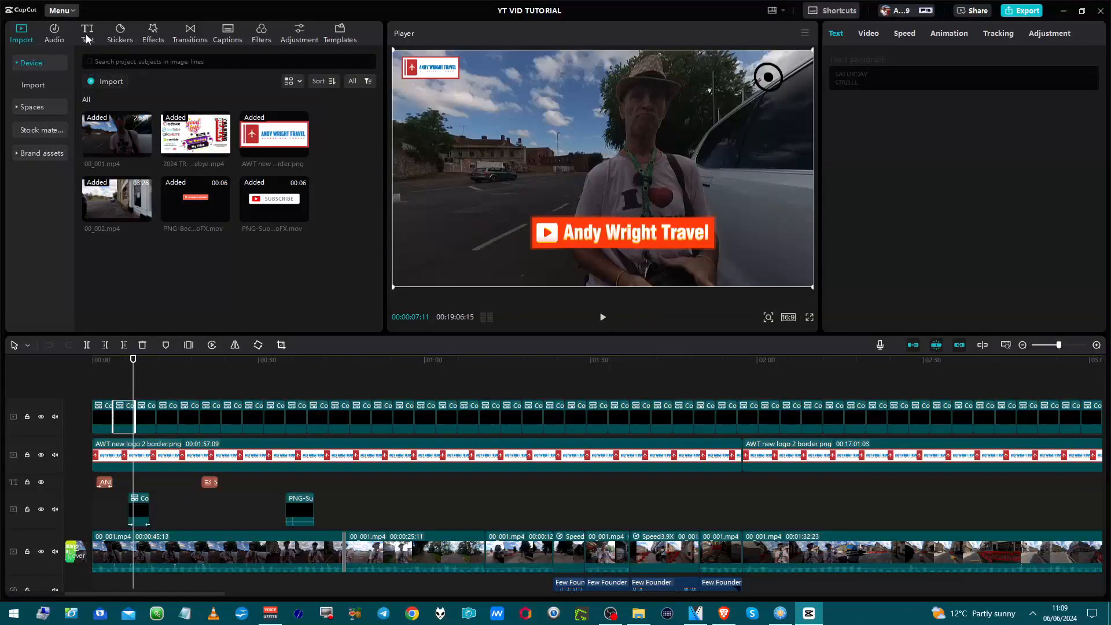
# Look through the text template library for title designs.
pyautogui.click(124, 37)
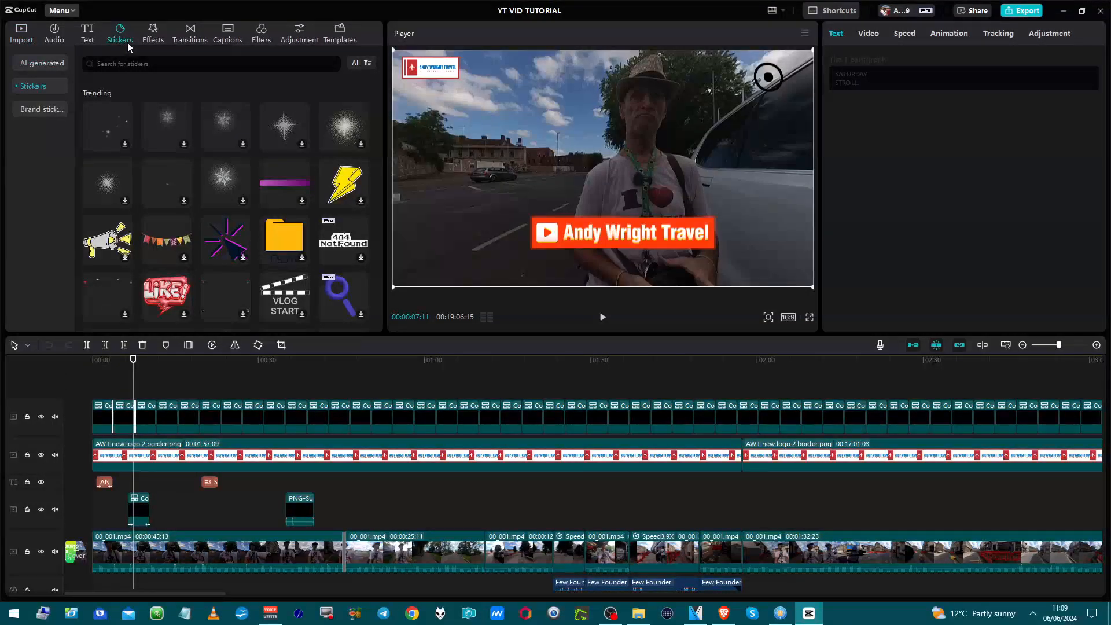
pyautogui.click(82, 37)
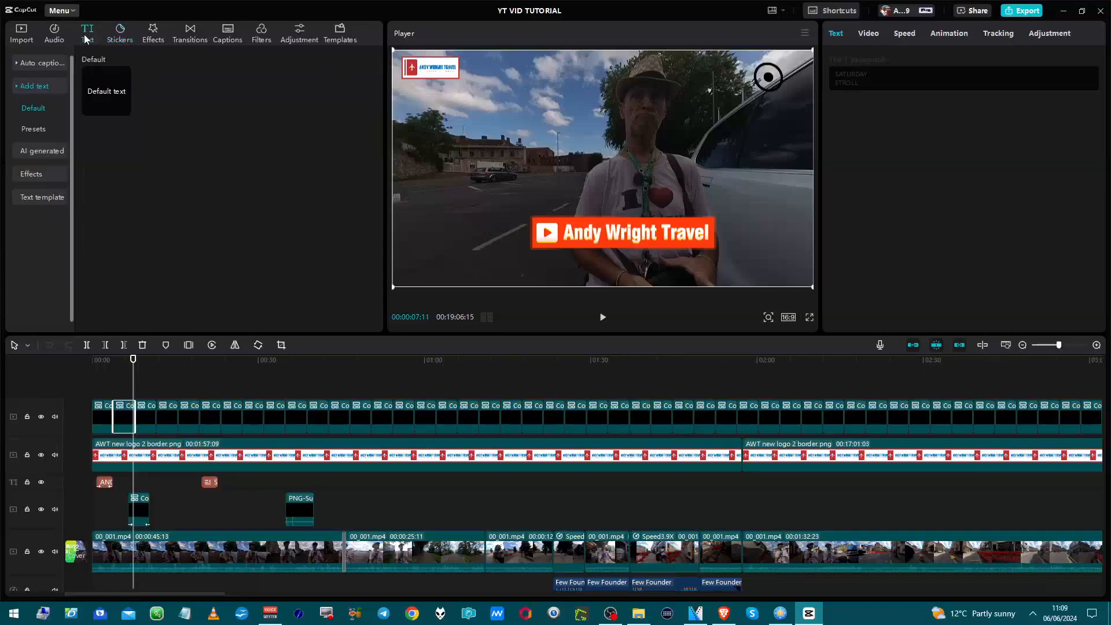
pyautogui.click(40, 175)
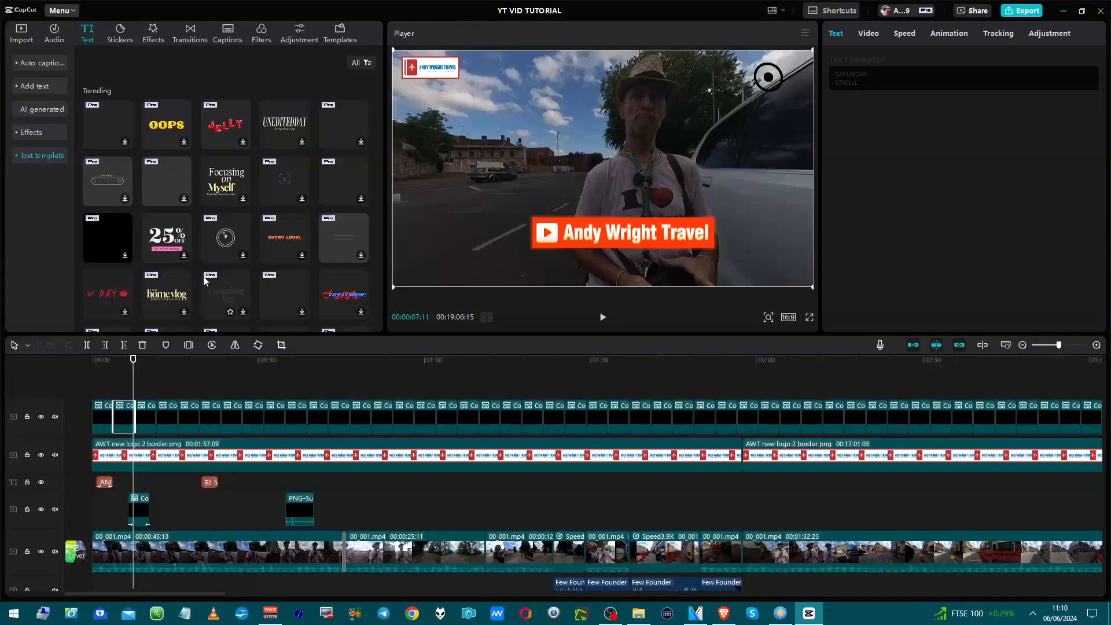
pyautogui.scroll(-10, 203, 276)
pyautogui.scroll(-5, 203, 276)
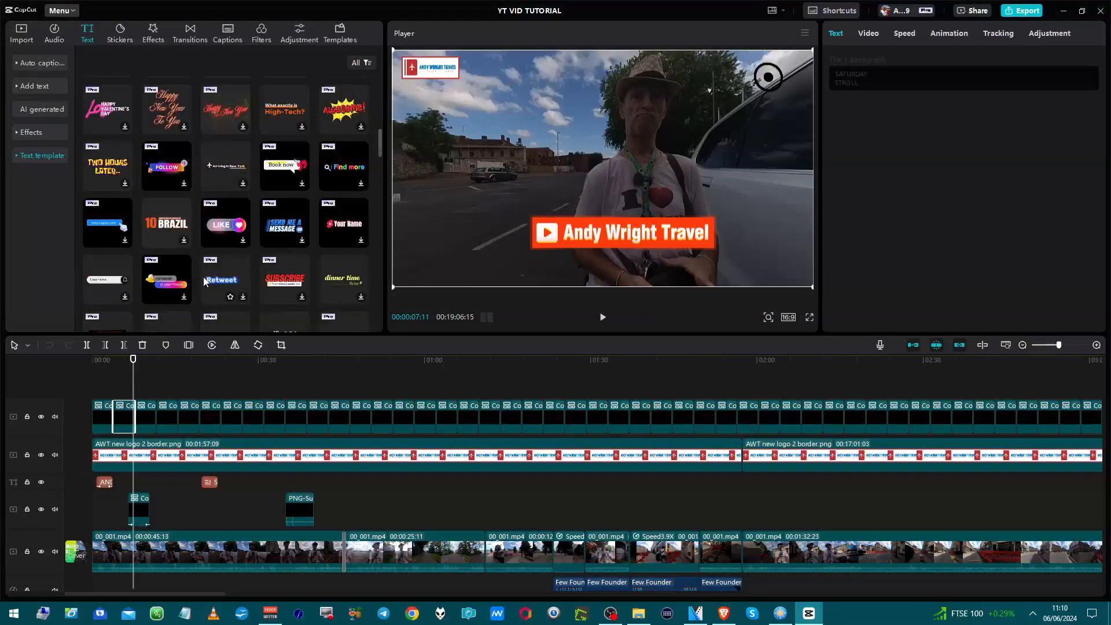
pyautogui.scroll(-10, 203, 281)
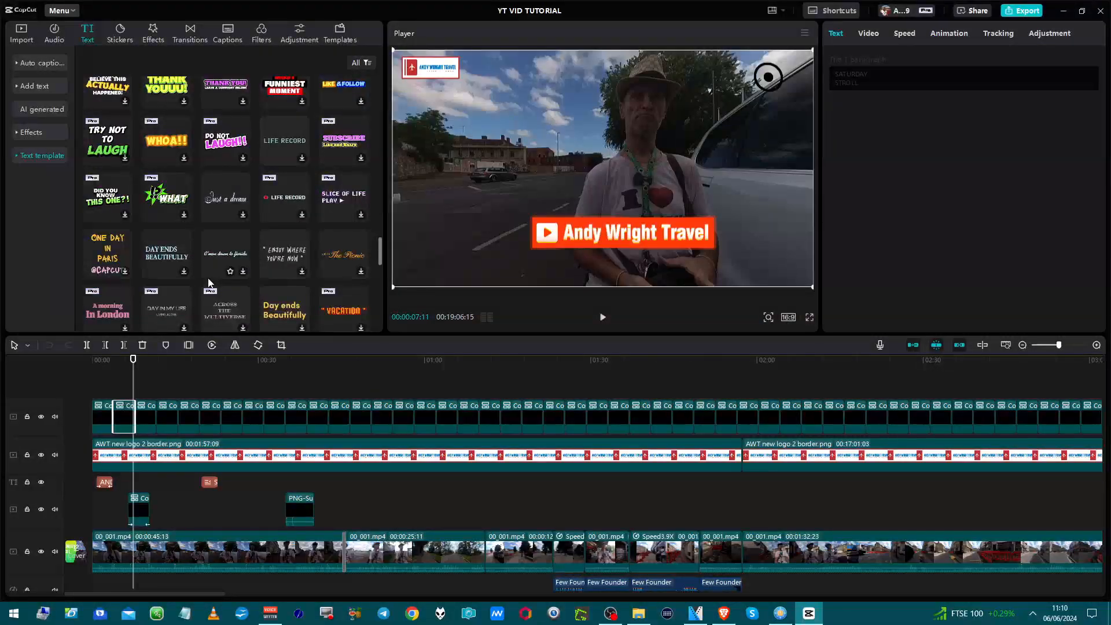
pyautogui.scroll(-5, 208, 282)
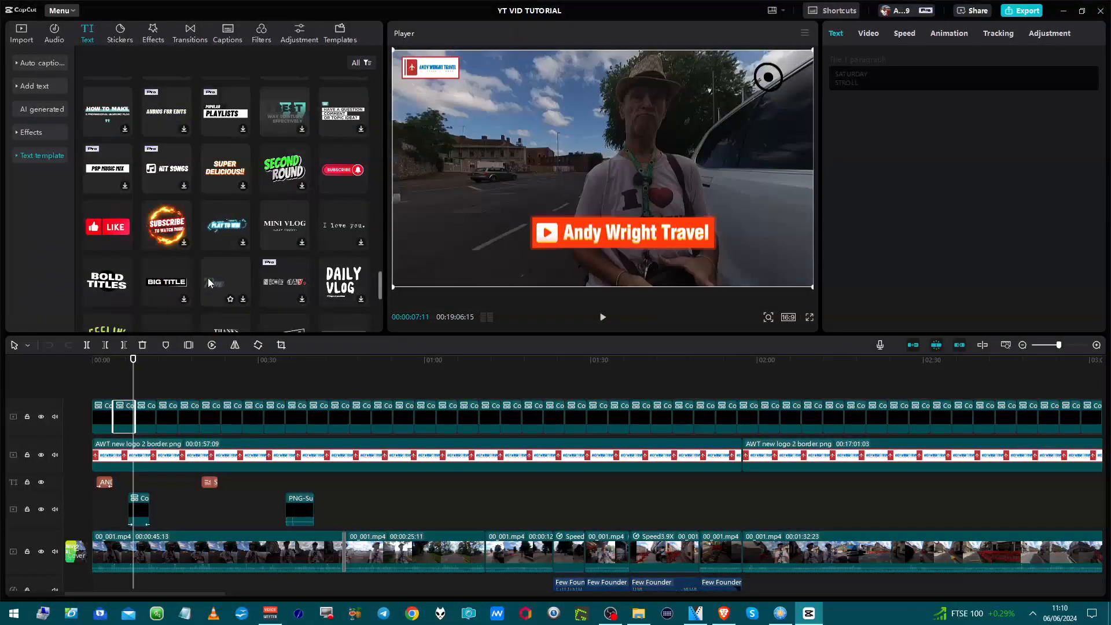
pyautogui.scroll(-3, 208, 283)
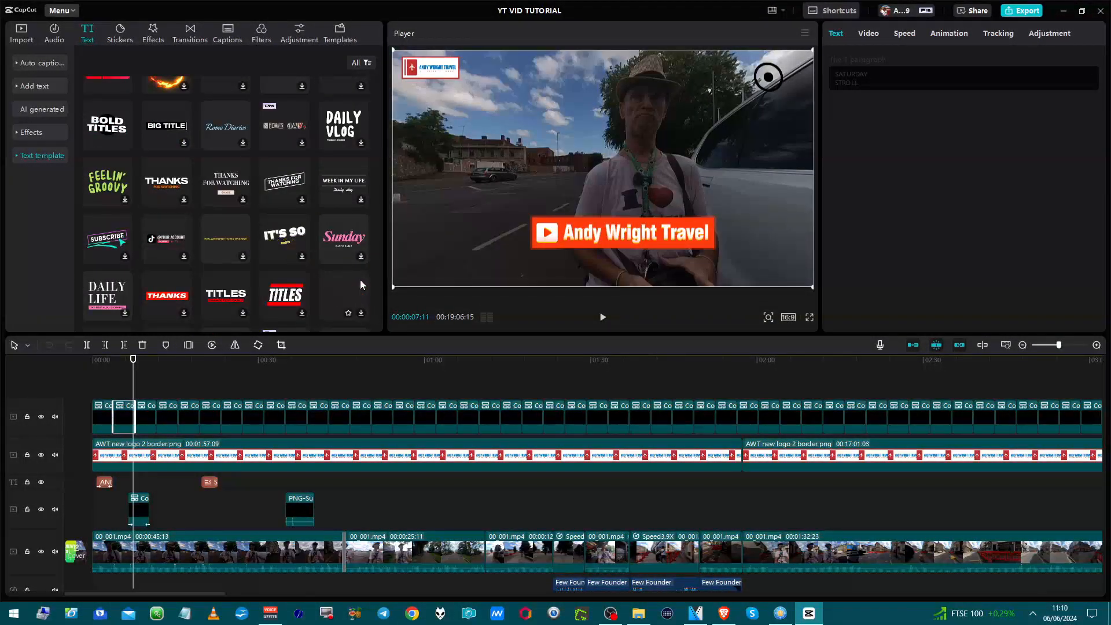
pyautogui.scroll(-1, 322, 286)
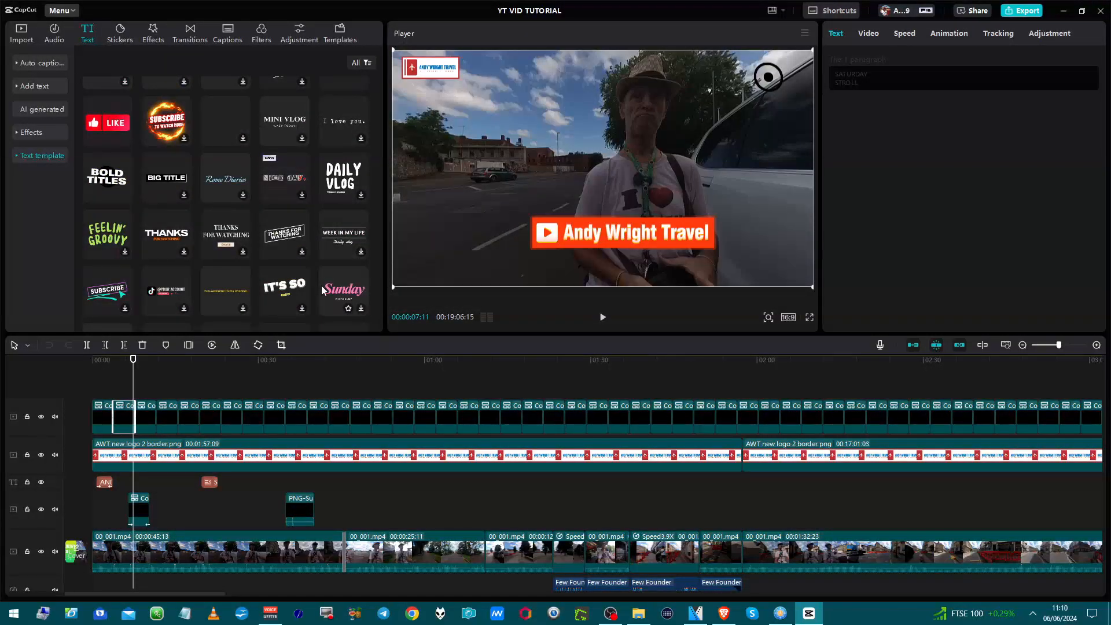
pyautogui.scroll(-1, 322, 290)
pyautogui.scroll(-1, 322, 286)
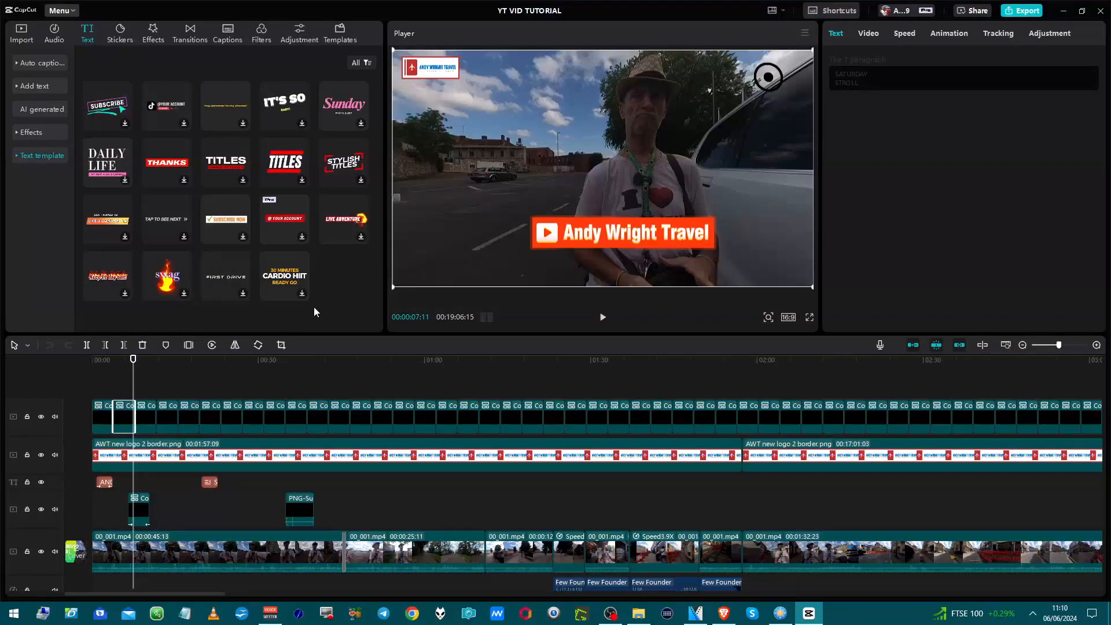
pyautogui.scroll(2, 305, 293)
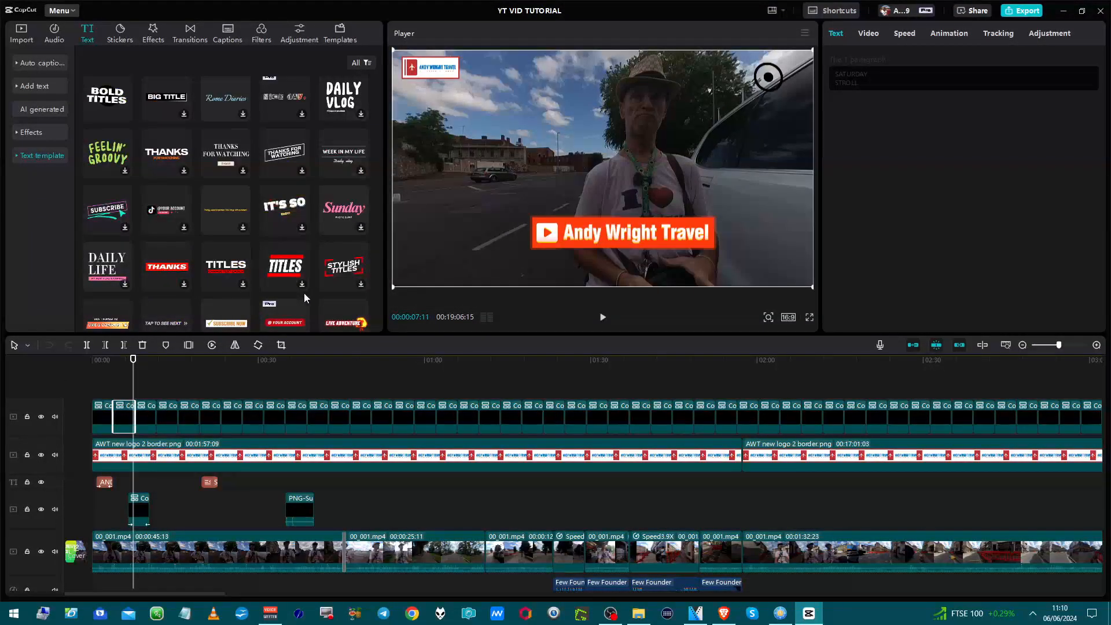
pyautogui.scroll(4, 304, 293)
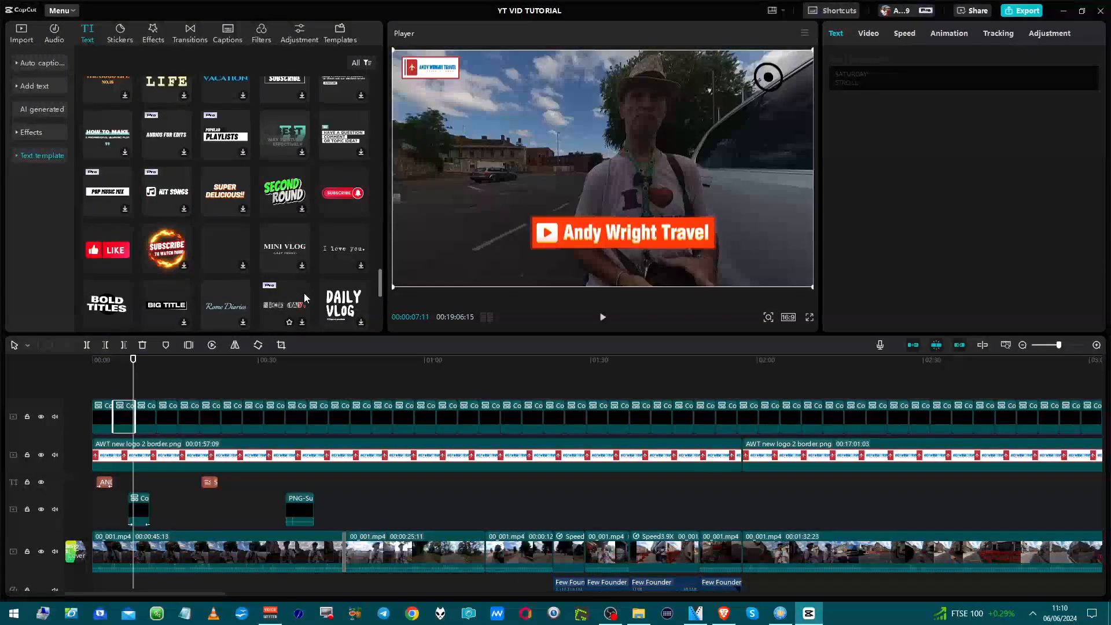
# Add the BOLD TITLES text template to the text track at about 0:57, with the playhead over it at about 0:58.
pyautogui.moveTo(100, 307)
pyautogui.scroll(-1, 100, 307)
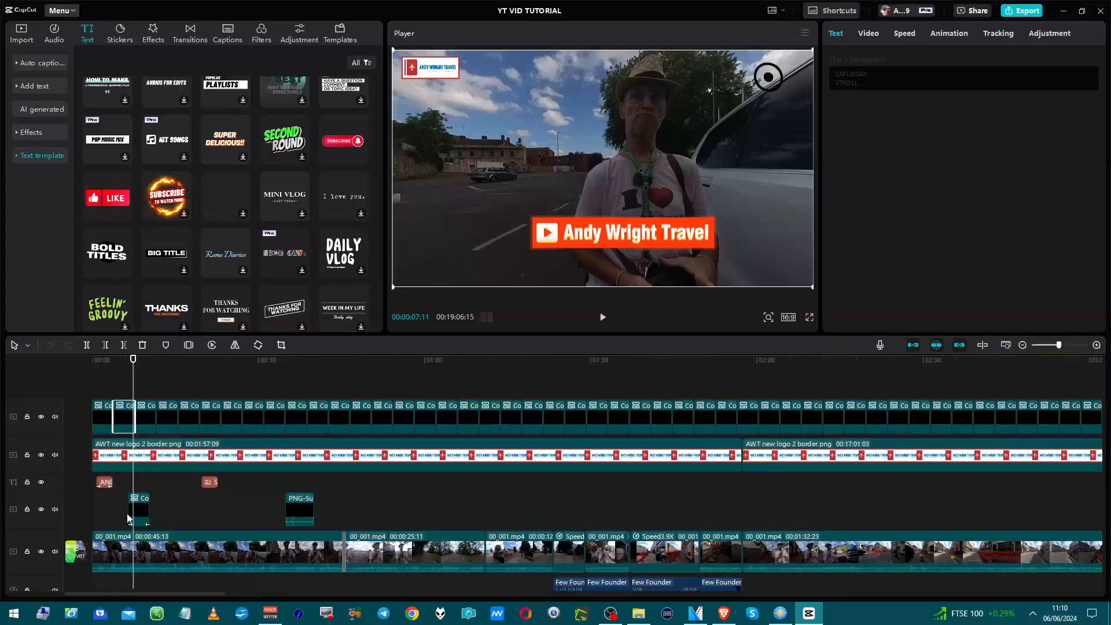
pyautogui.moveTo(93, 253); pyautogui.dragTo(418, 481)
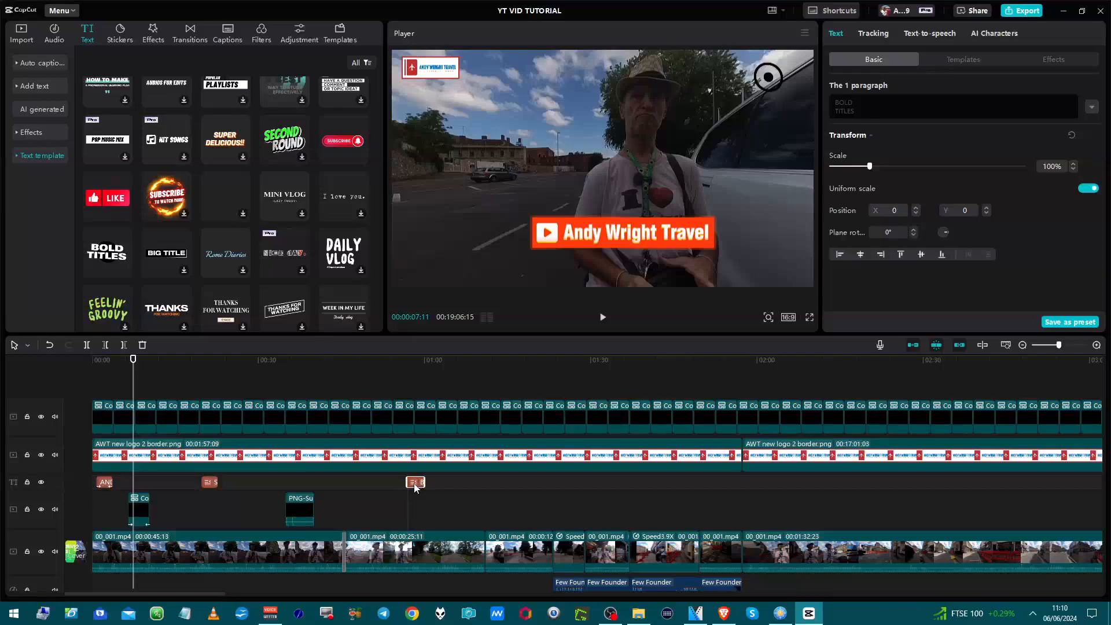
pyautogui.click(418, 379)
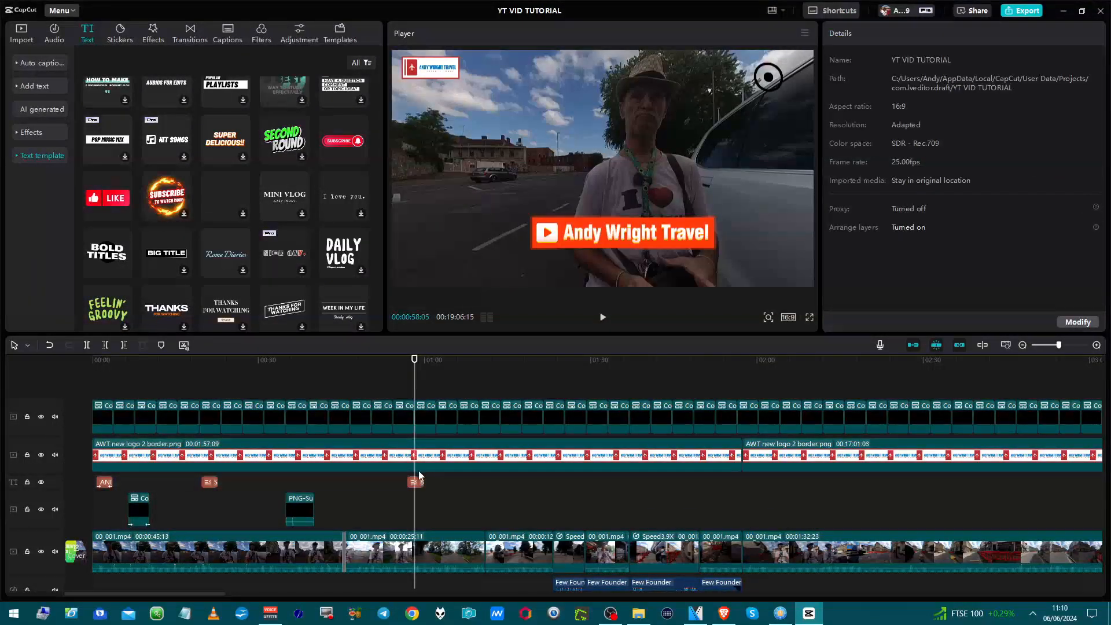
pyautogui.click(417, 484)
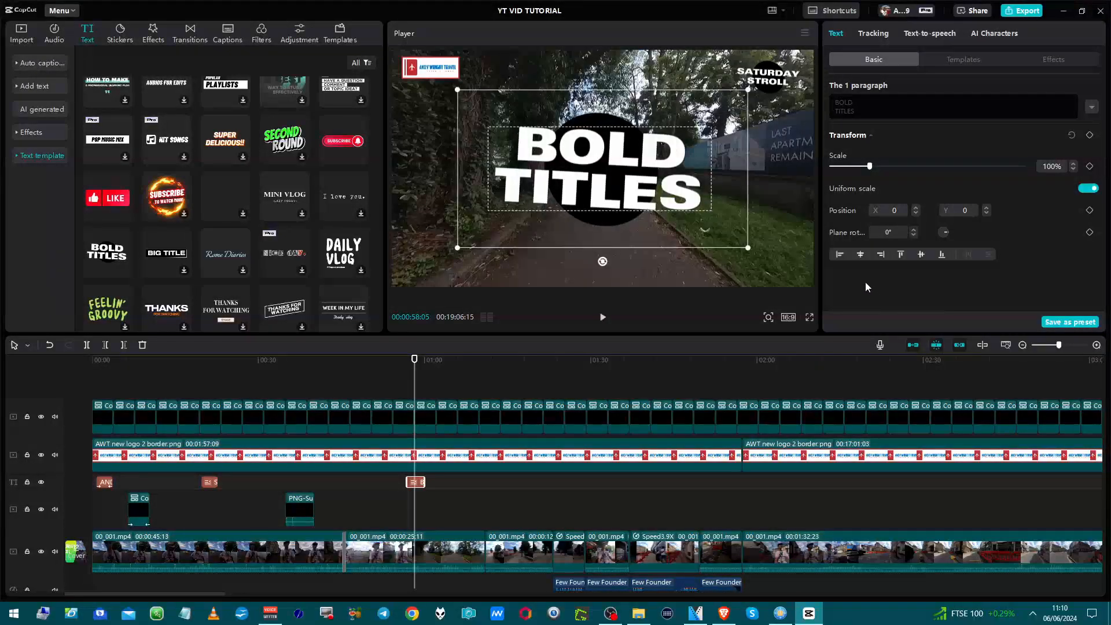
# Replace the title's text with TEST and WORDS on two lines and enlarge it to 110%.
pyautogui.click(862, 101)
pyautogui.doubleClick(897, 104)
pyautogui.press('Left')
pyautogui.hotkey('ctrl', 'a')
pyautogui.write('TEST')
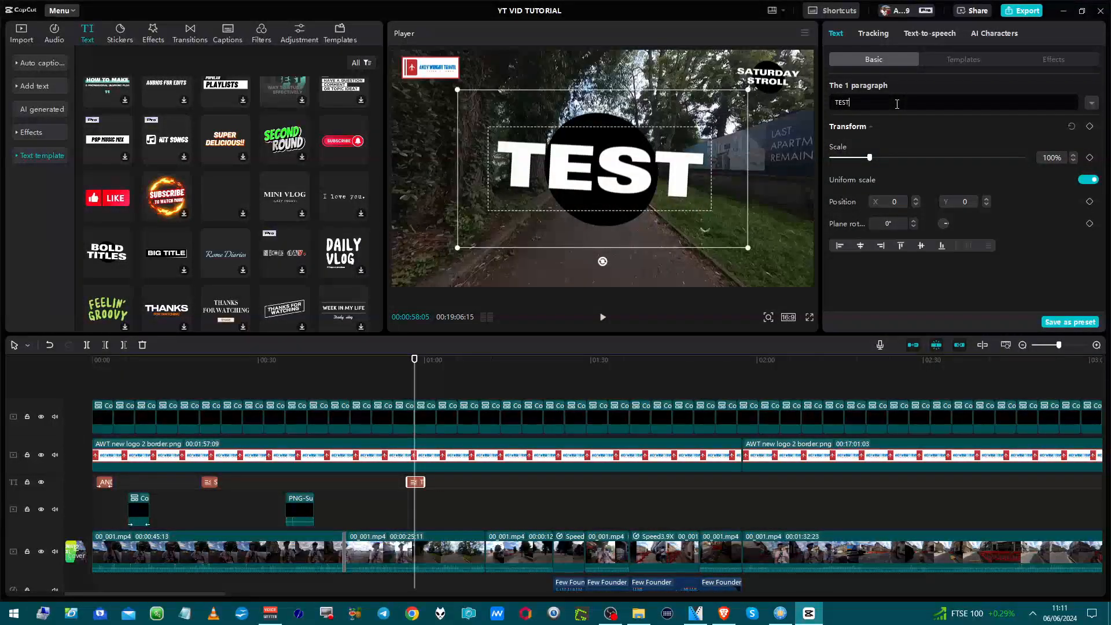
pyautogui.press('Return')
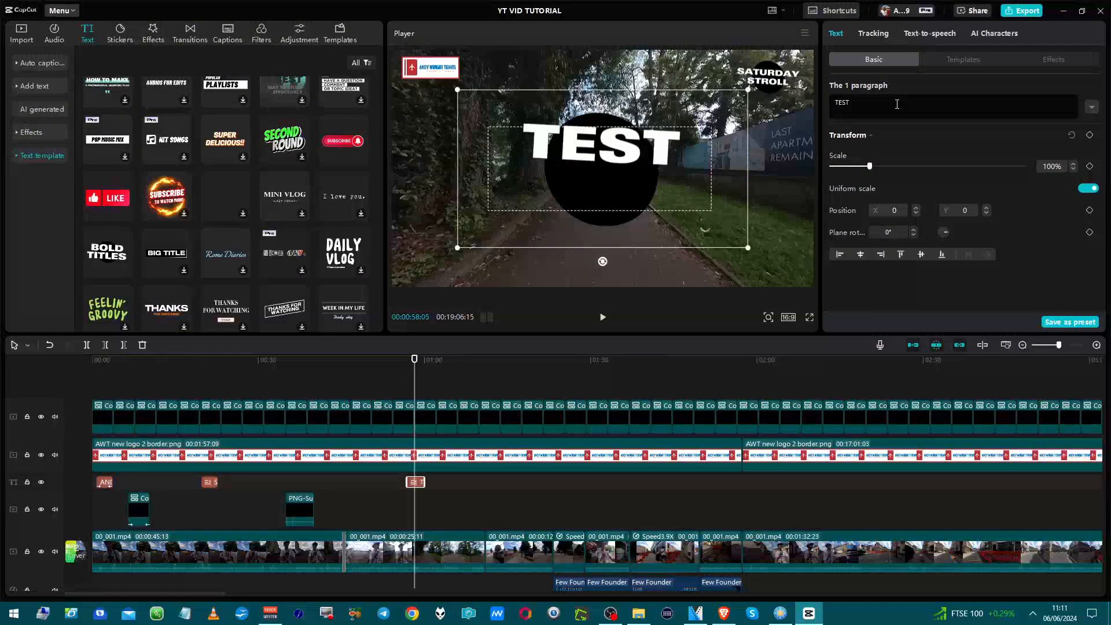
pyautogui.write('WORDS')
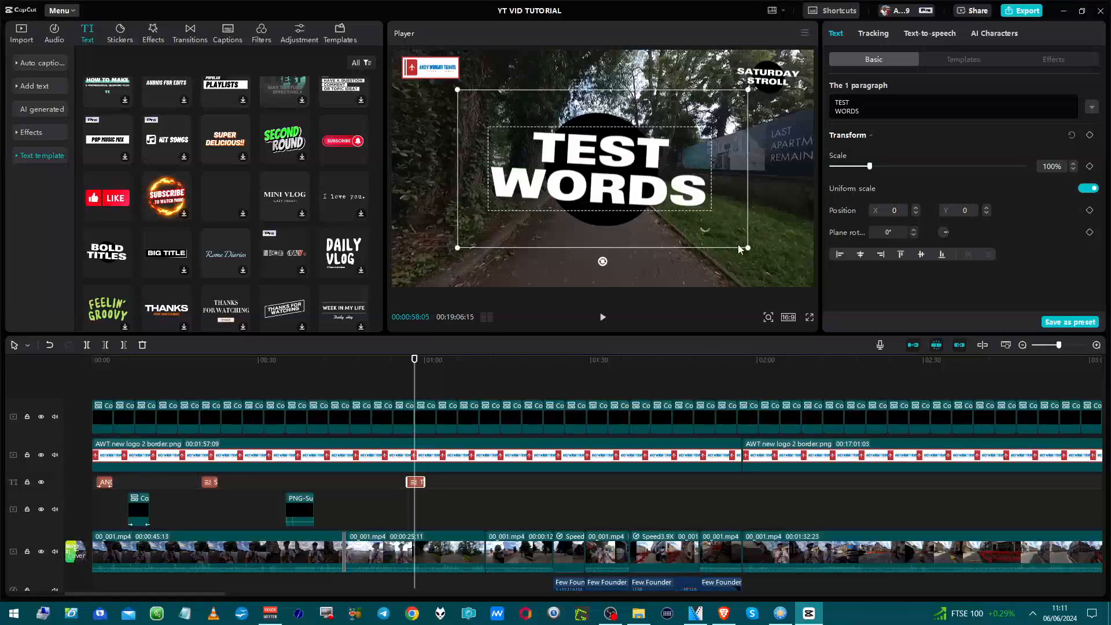
pyautogui.moveTo(750, 248); pyautogui.dragTo(763, 256)
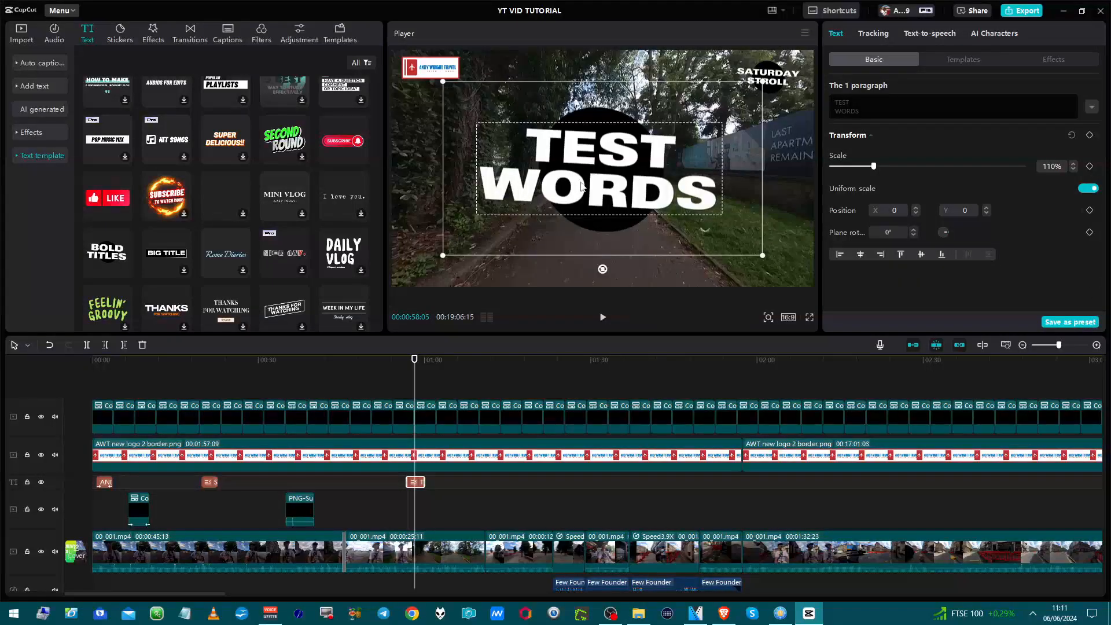
# Turn the TEST WORDS title into a compound clip and reverse it.
pyautogui.rightClick(416, 485)
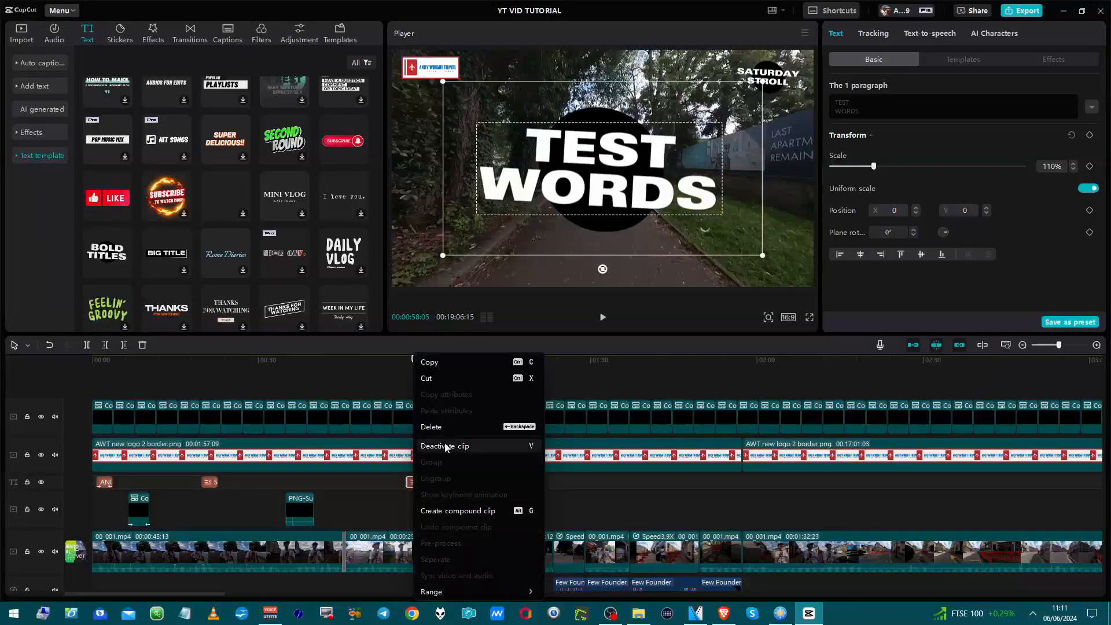
pyautogui.click(434, 512)
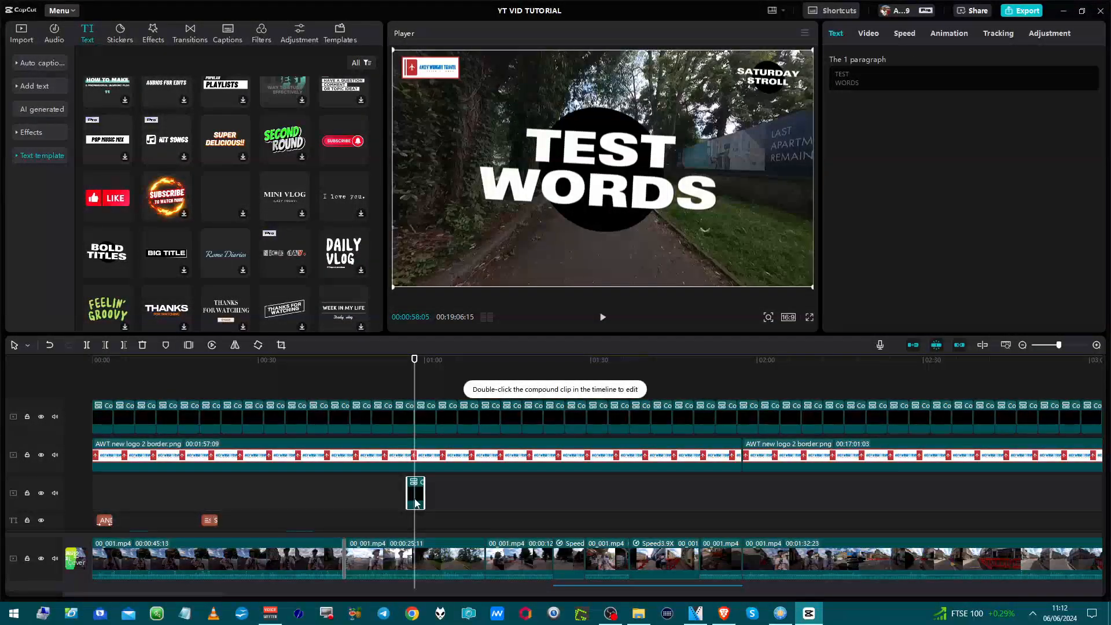
pyautogui.rightClick(415, 503)
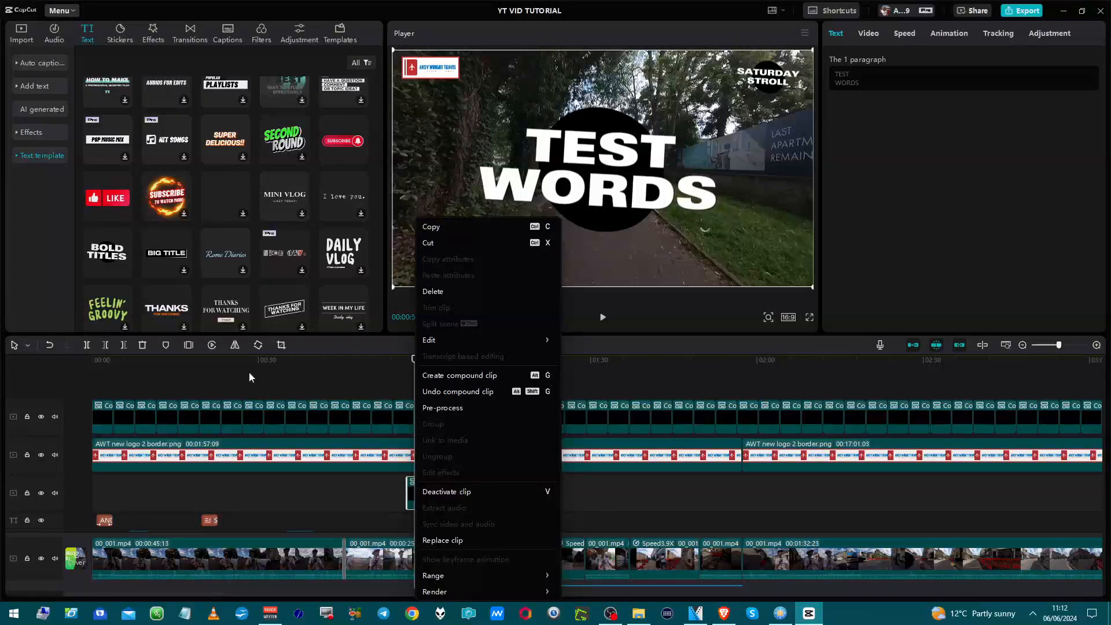
pyautogui.click(412, 489)
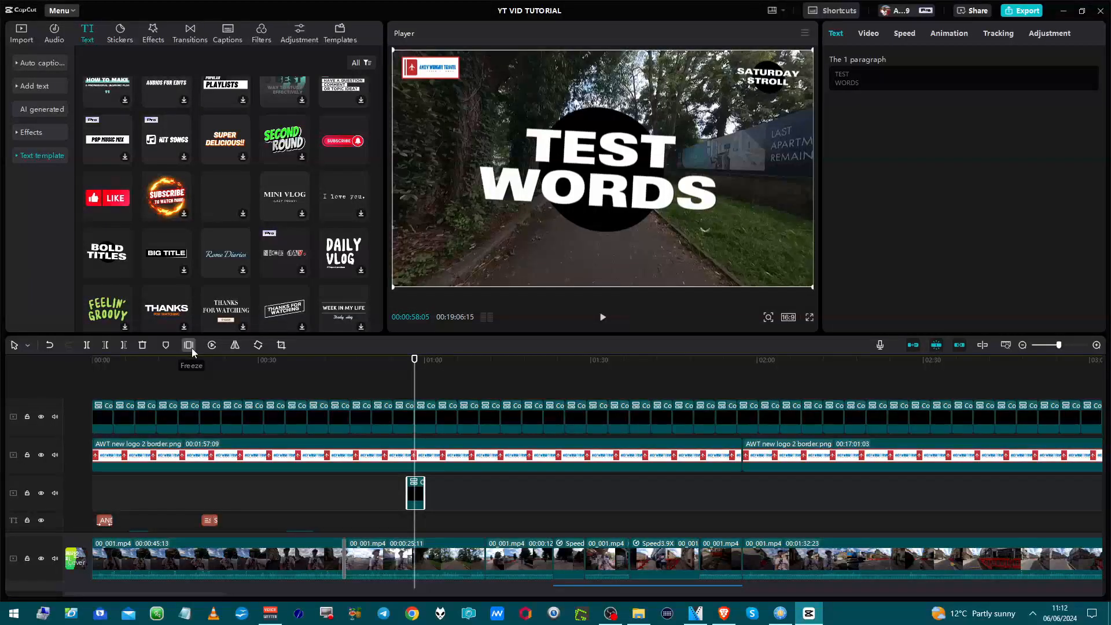
pyautogui.click(212, 345)
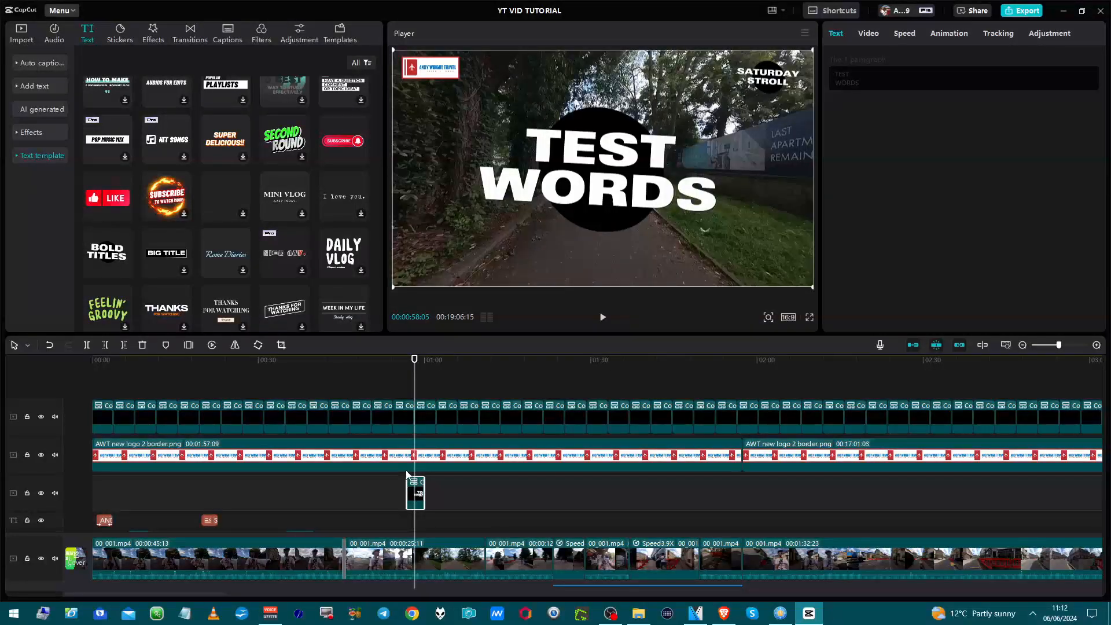
# Play the reversed TEST WORDS clip from about 0:58 to check its animation.
pyautogui.click(403, 499)
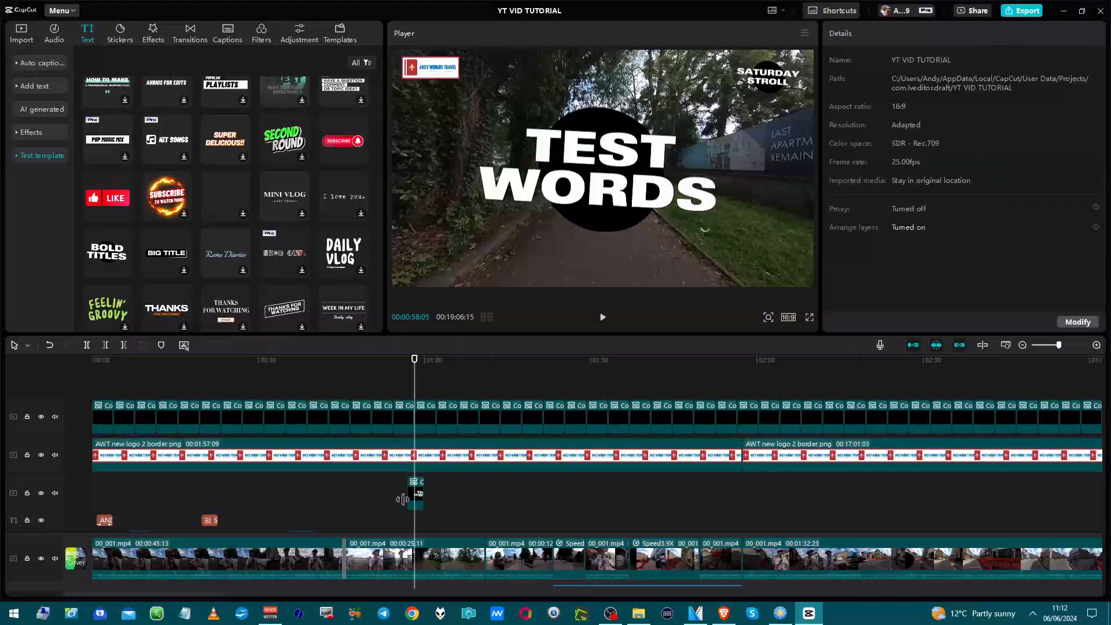
pyautogui.press('space')
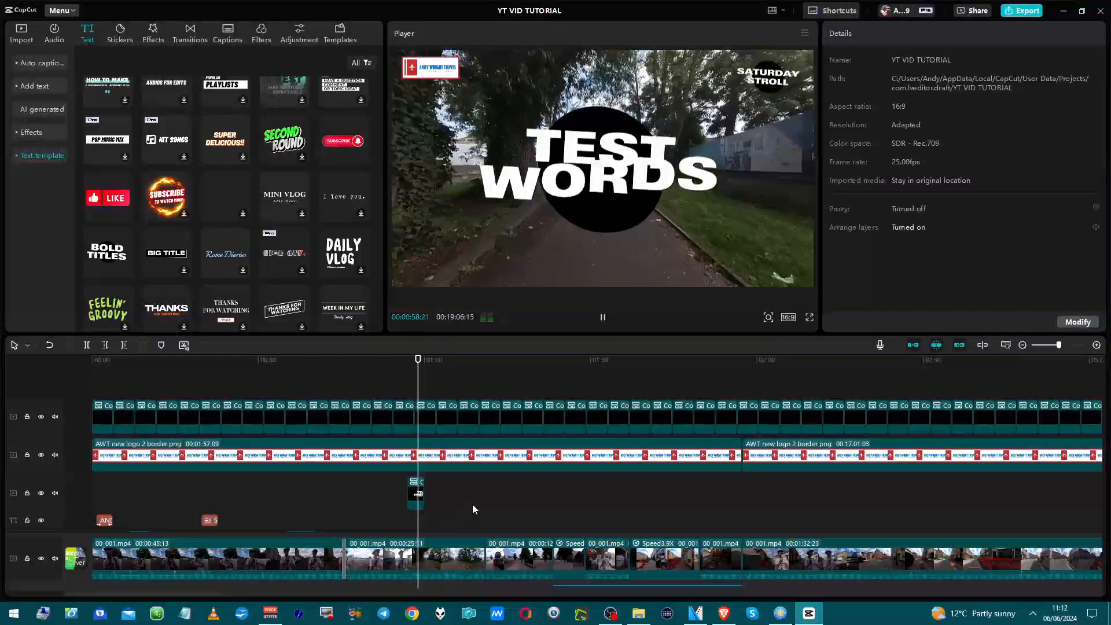
pyautogui.press('space')
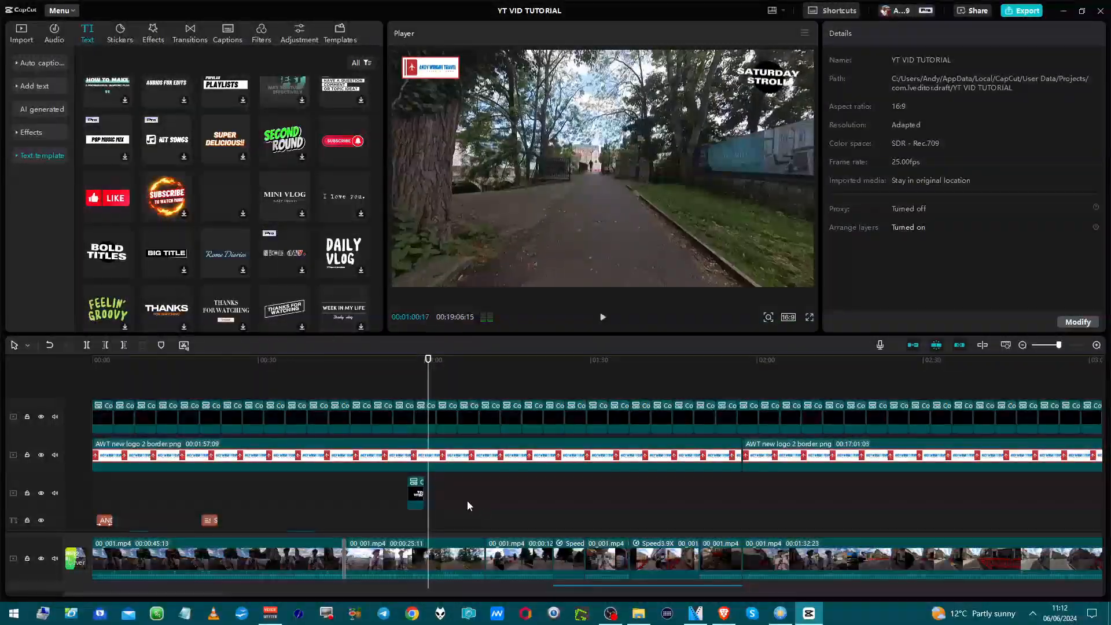
# Copy the reversed TEST WORDS compound clip and paste the duplicate directly after it on the same track at about 0:59.
pyautogui.click(418, 495)
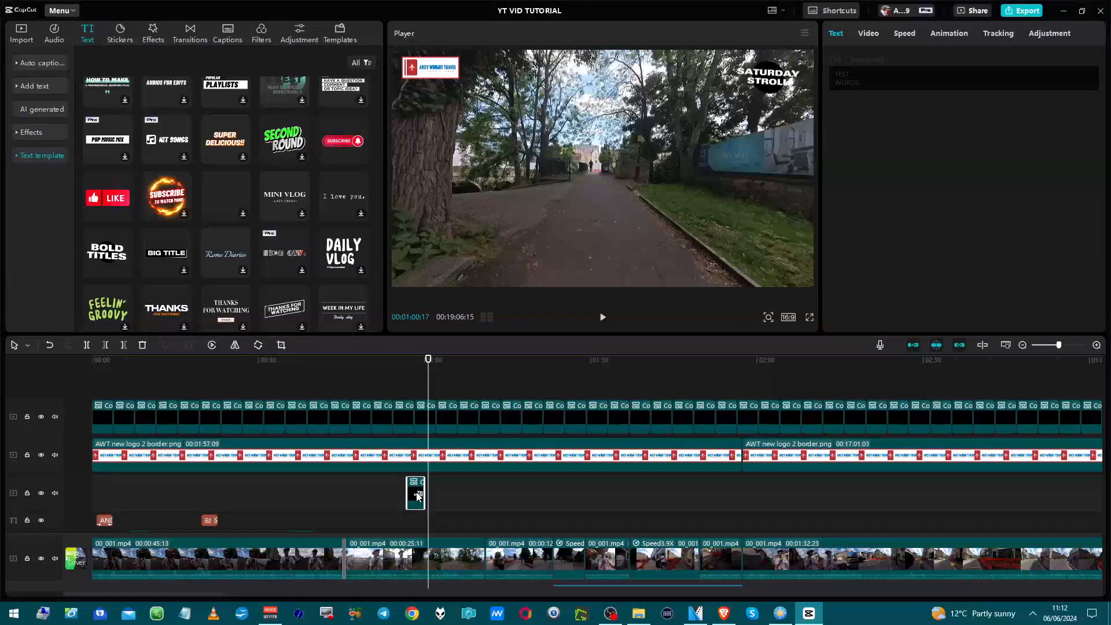
pyautogui.rightClick(418, 496)
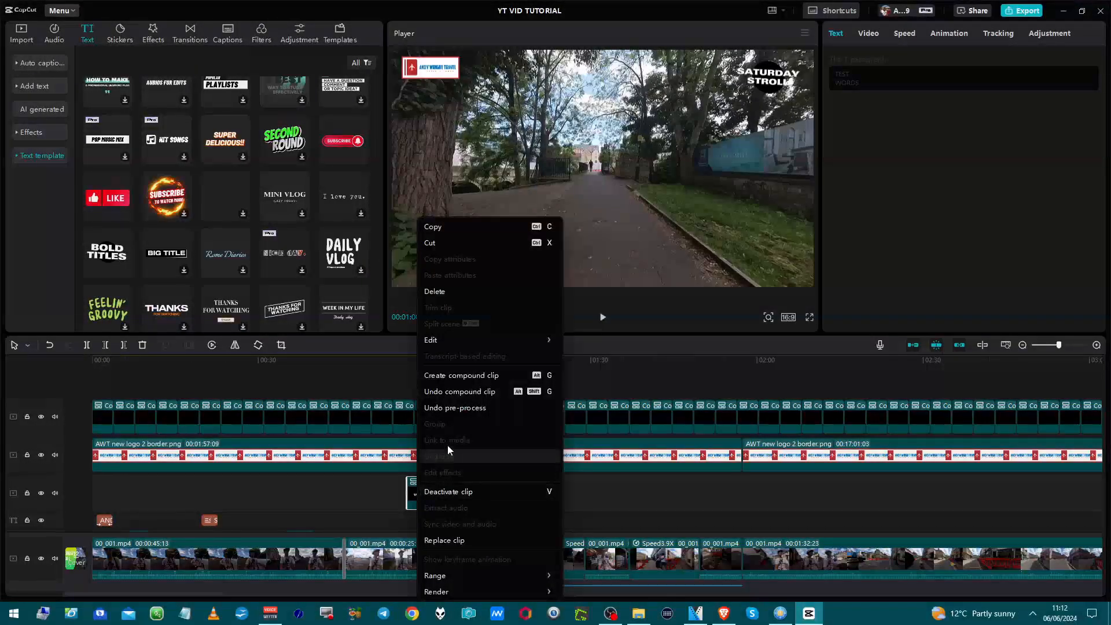
pyautogui.click(443, 233)
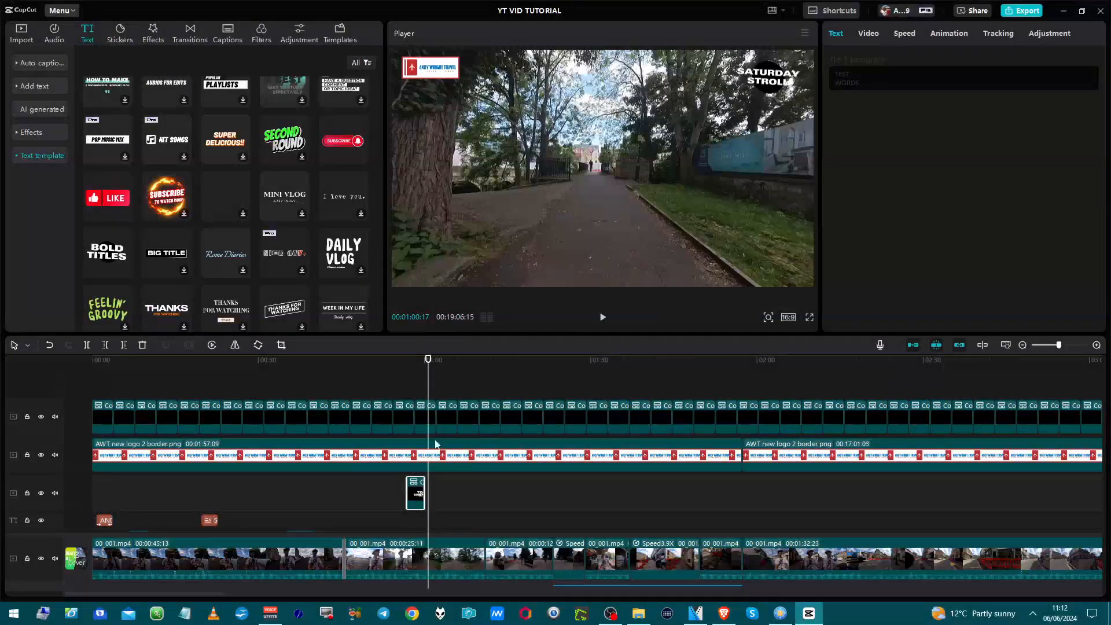
pyautogui.click(428, 493)
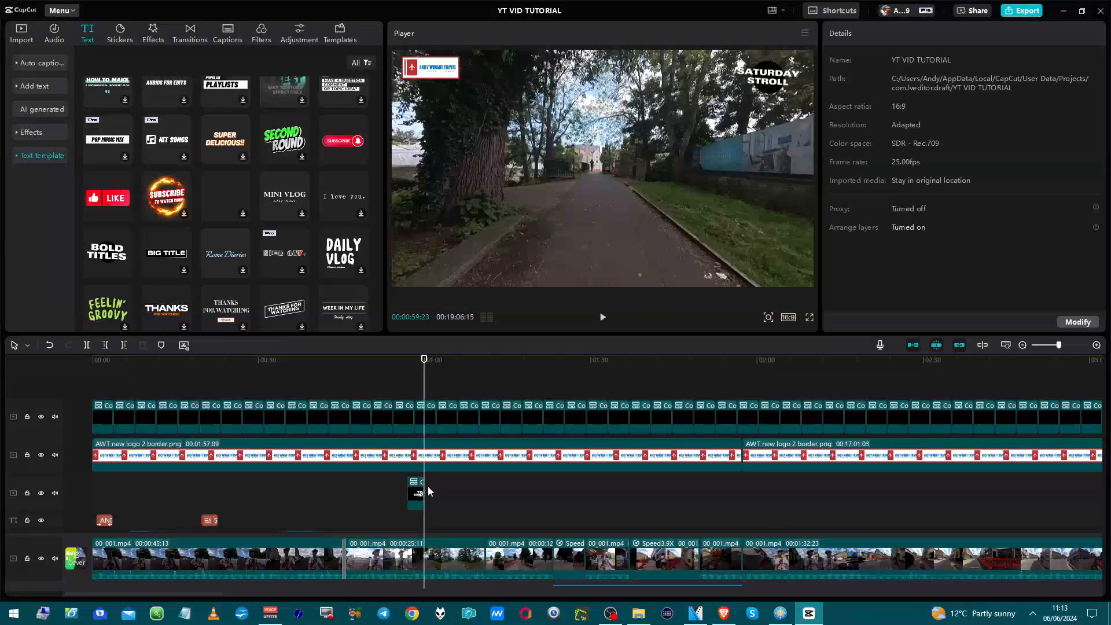
pyautogui.rightClick(428, 490)
pyautogui.click(448, 497)
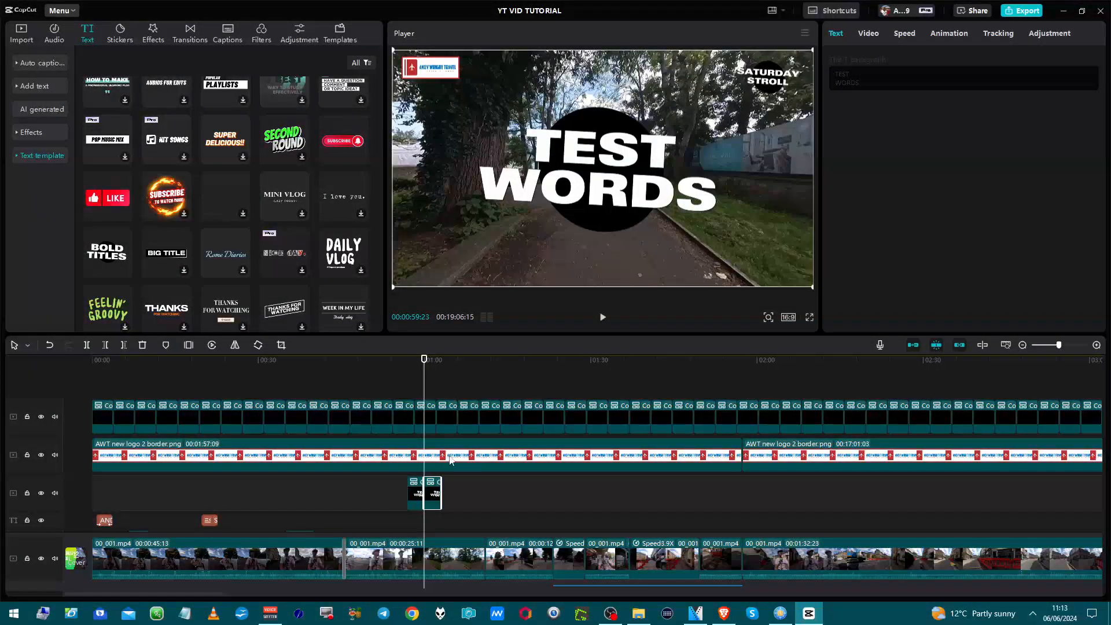
# Play through the two consecutive TEST WORDS clips to check how their animations run together.
pyautogui.click(403, 494)
pyautogui.press('space')
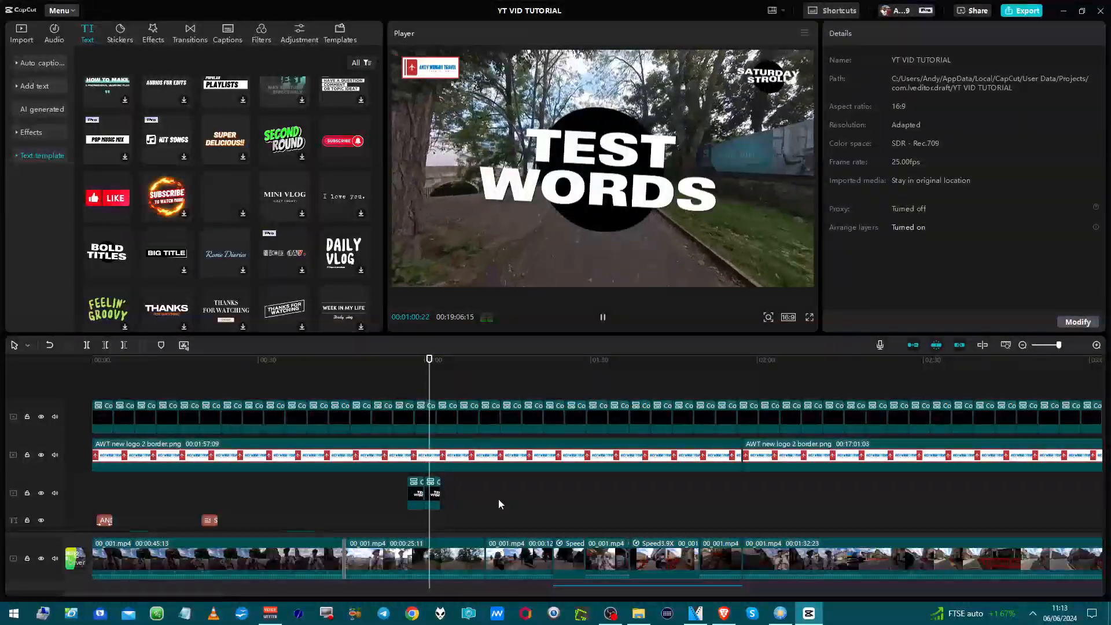
pyautogui.press('space')
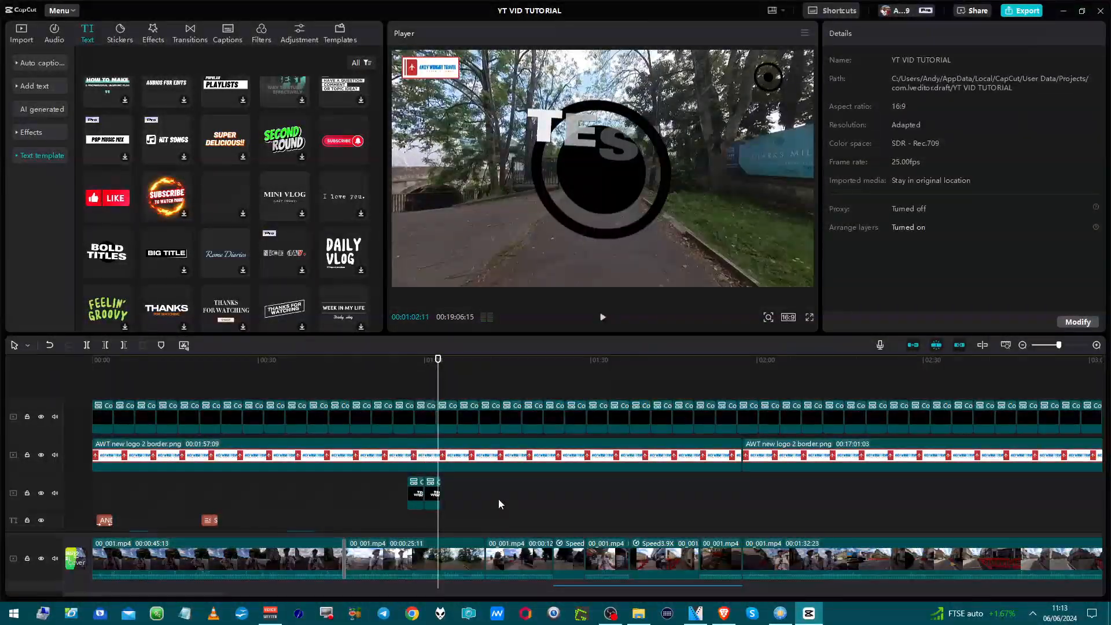
pyautogui.press('space')
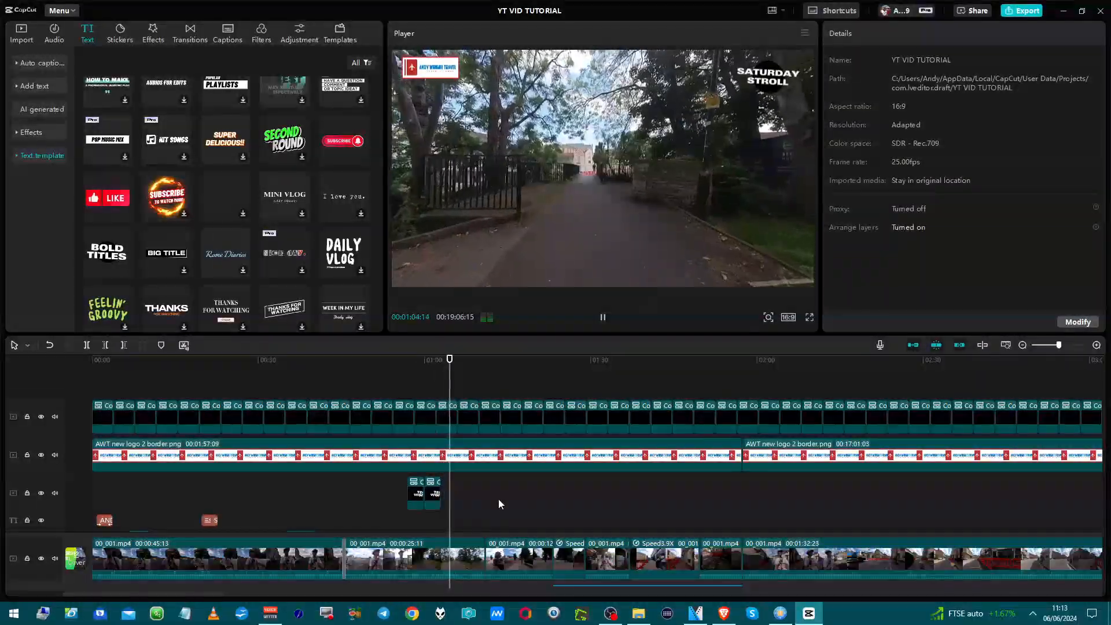
pyautogui.press('space')
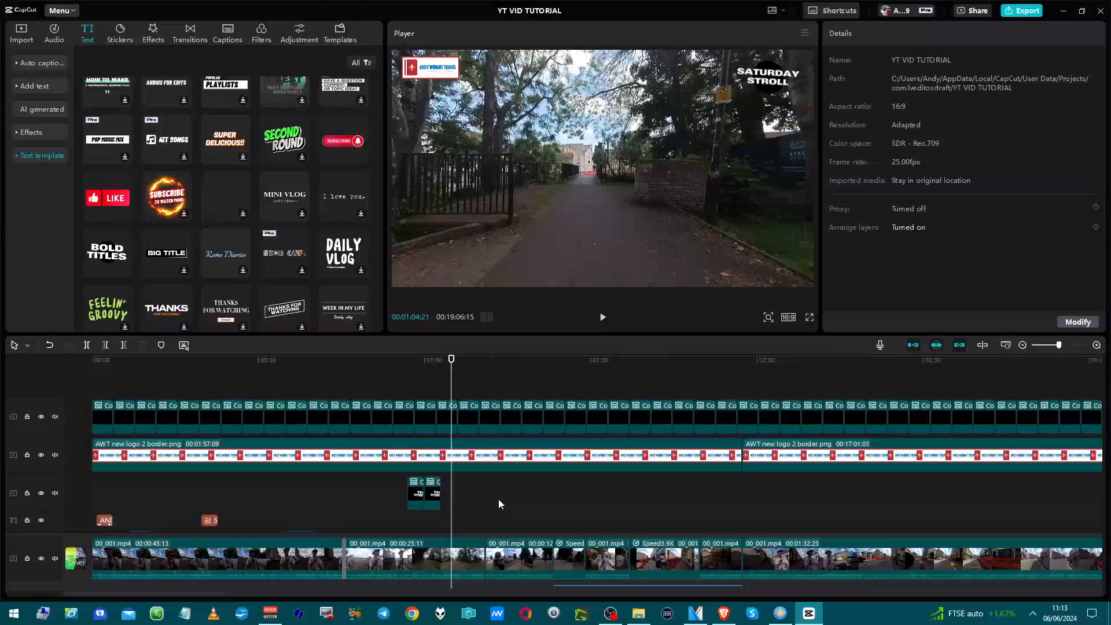
# Turn off the reverse on the second TEST WORDS compound clip.
pyautogui.click(435, 495)
pyautogui.rightClick(435, 493)
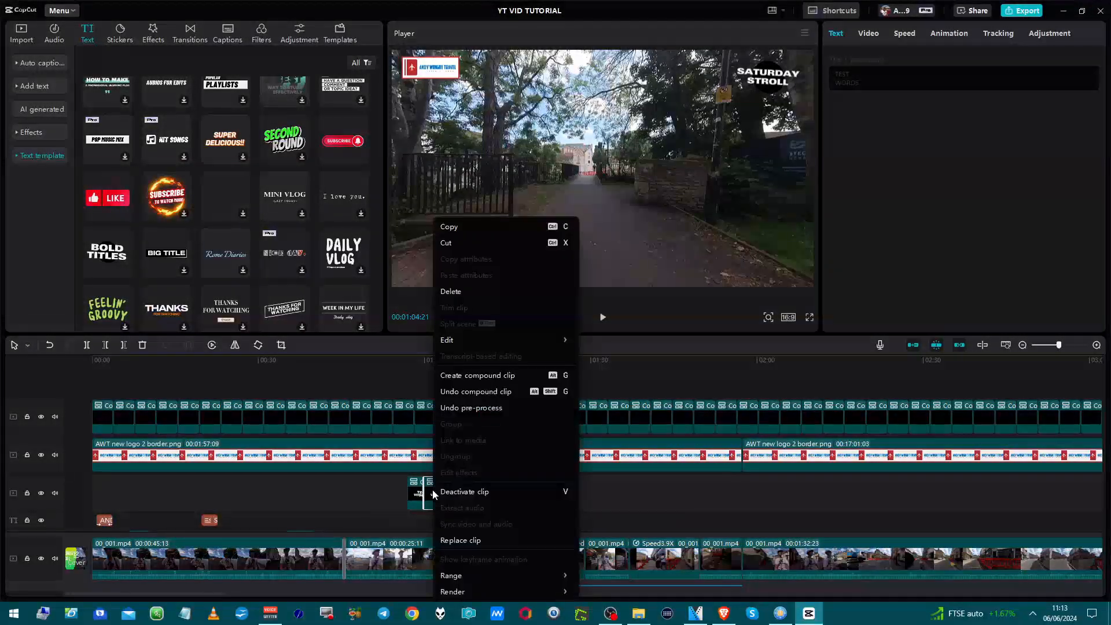
pyautogui.click(212, 345)
pyautogui.click(212, 345)
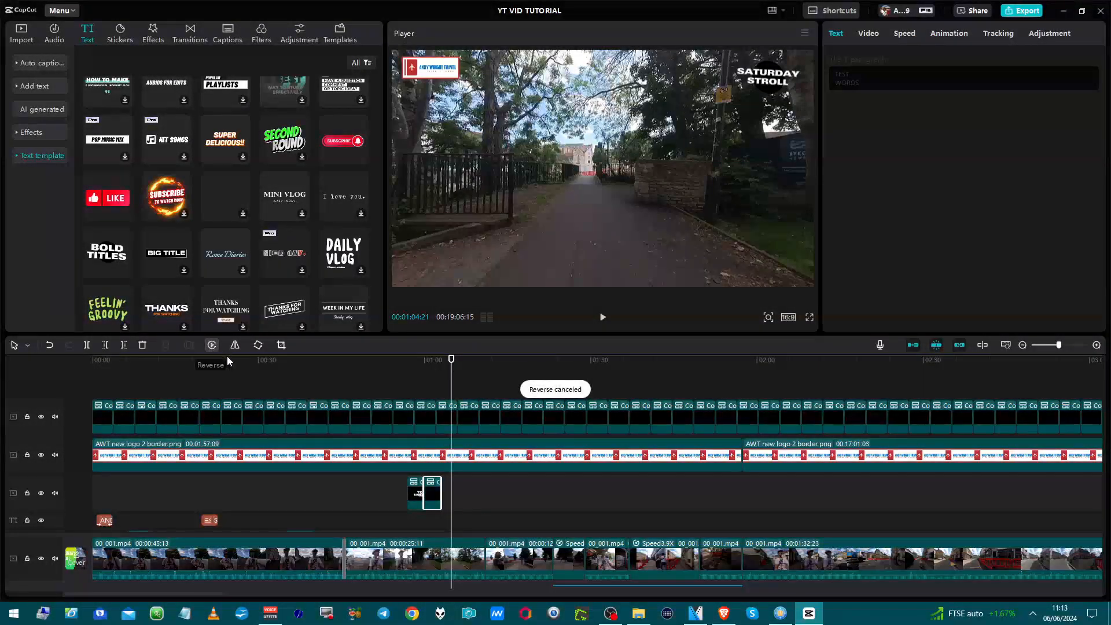
# Play the reversed and forward TEST WORDS clips twice from the start of the first one to compare the animation.
pyautogui.click(408, 497)
pyautogui.press('space')
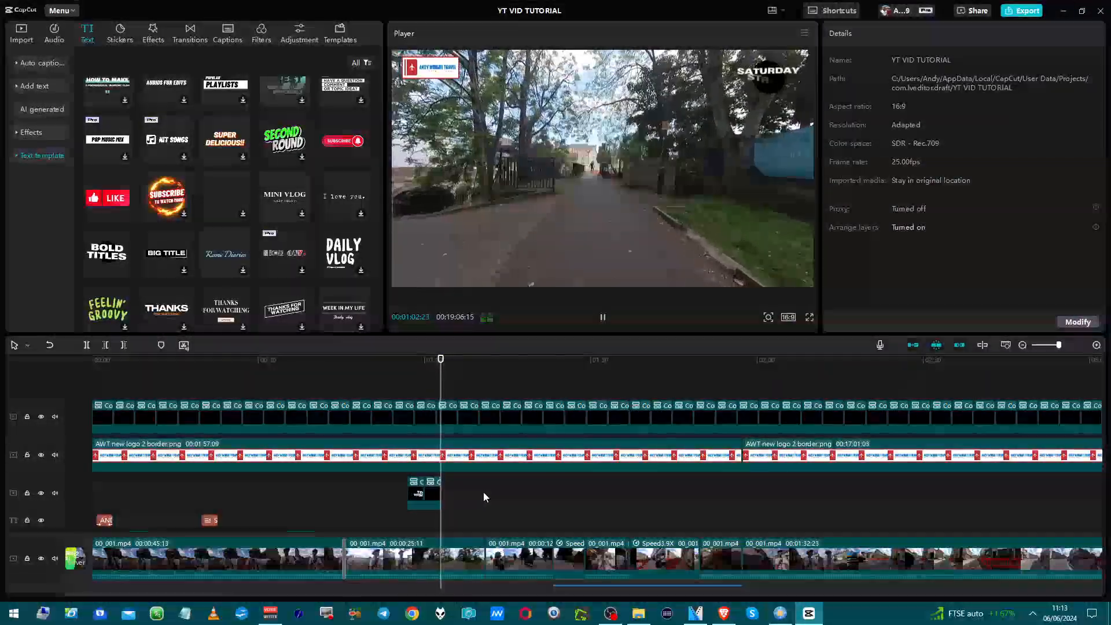
pyautogui.press('space')
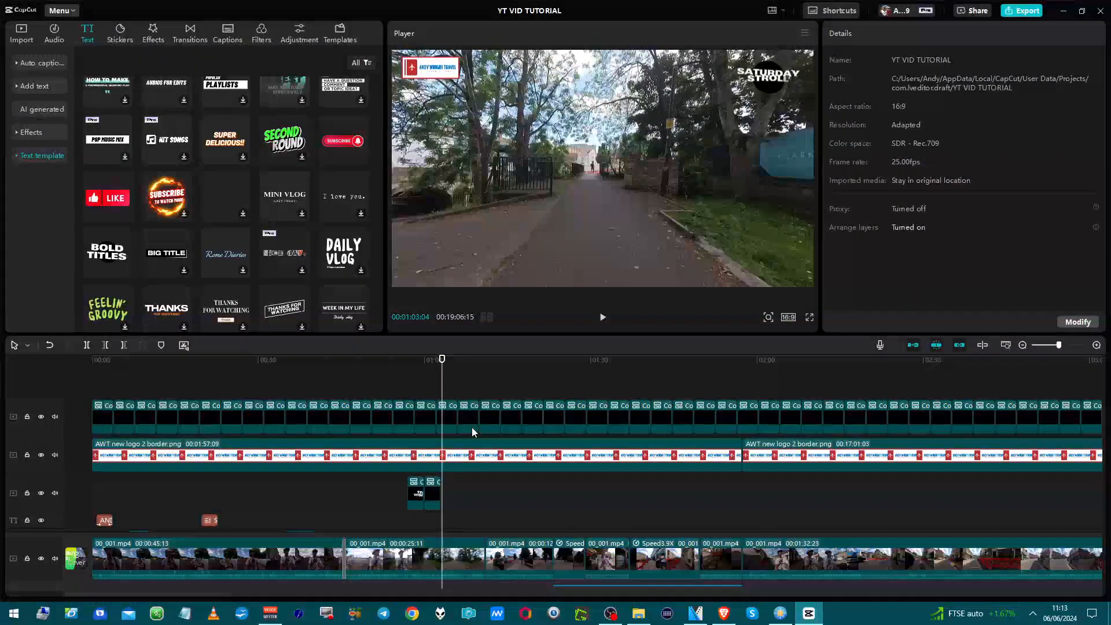
pyautogui.click(405, 492)
pyautogui.press('space')
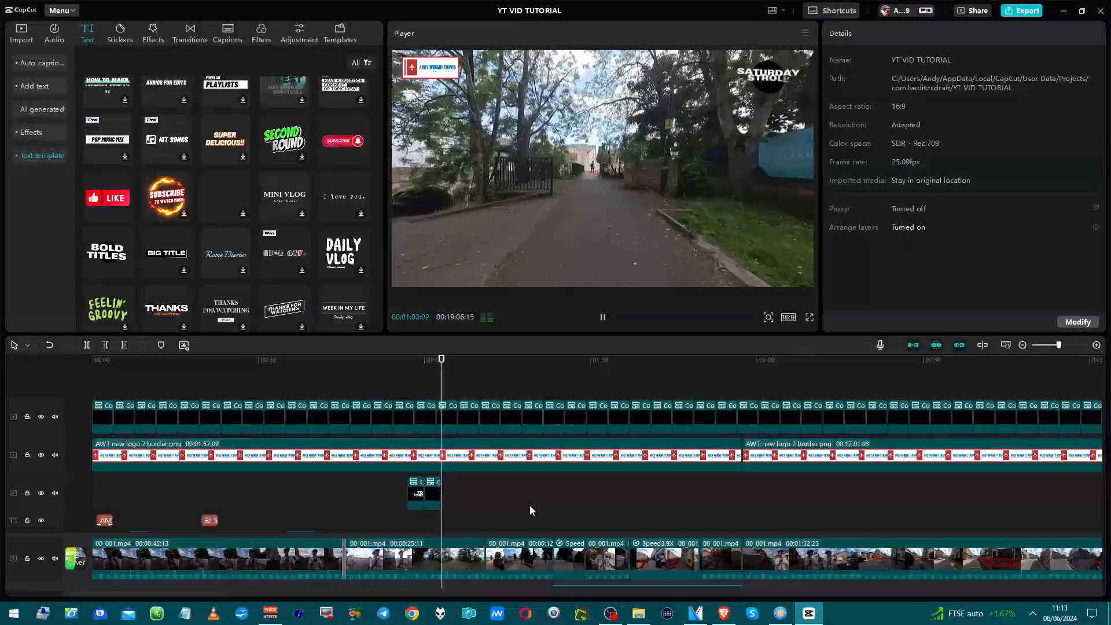
pyautogui.press('space')
# Delete the second TEST WORDS clip and undo the compound clip on the first one.
pyautogui.click(432, 500)
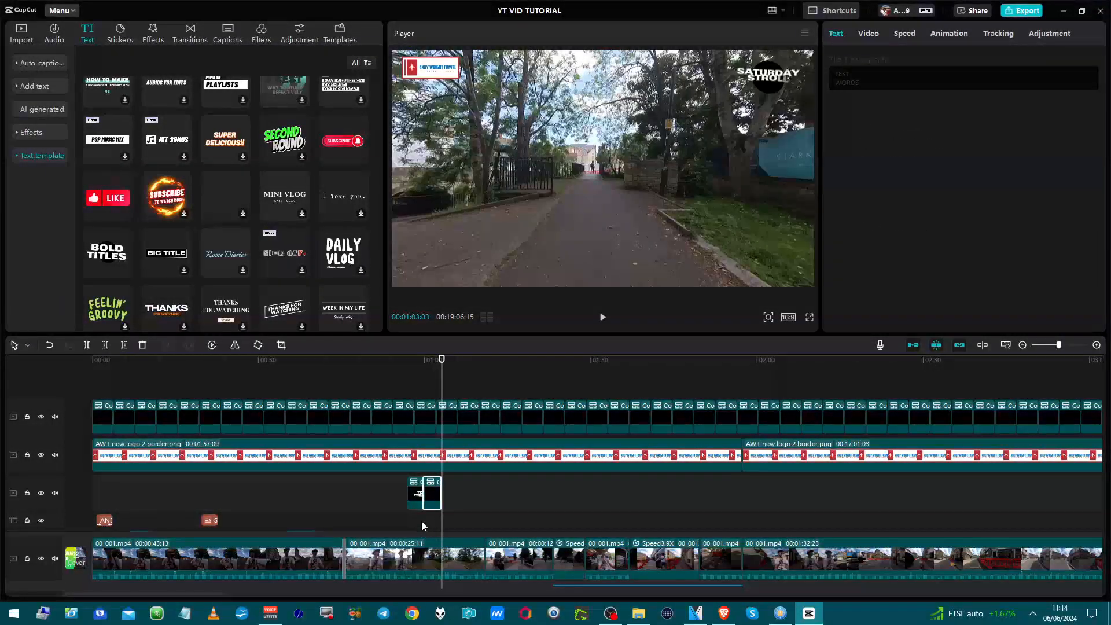
pyautogui.click(428, 511)
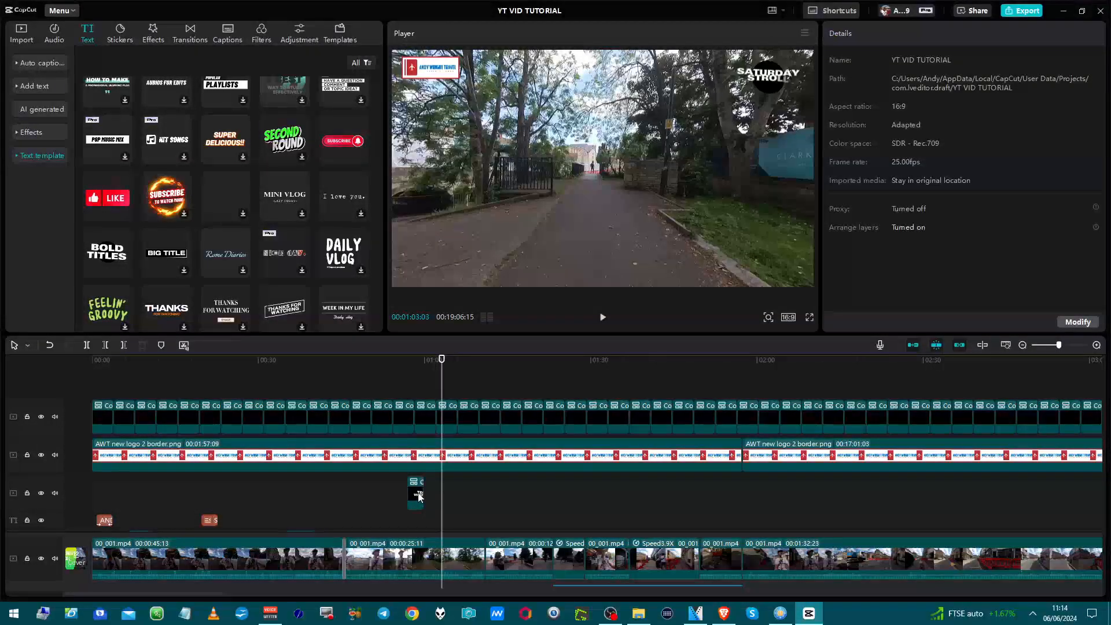
pyautogui.rightClick(418, 492)
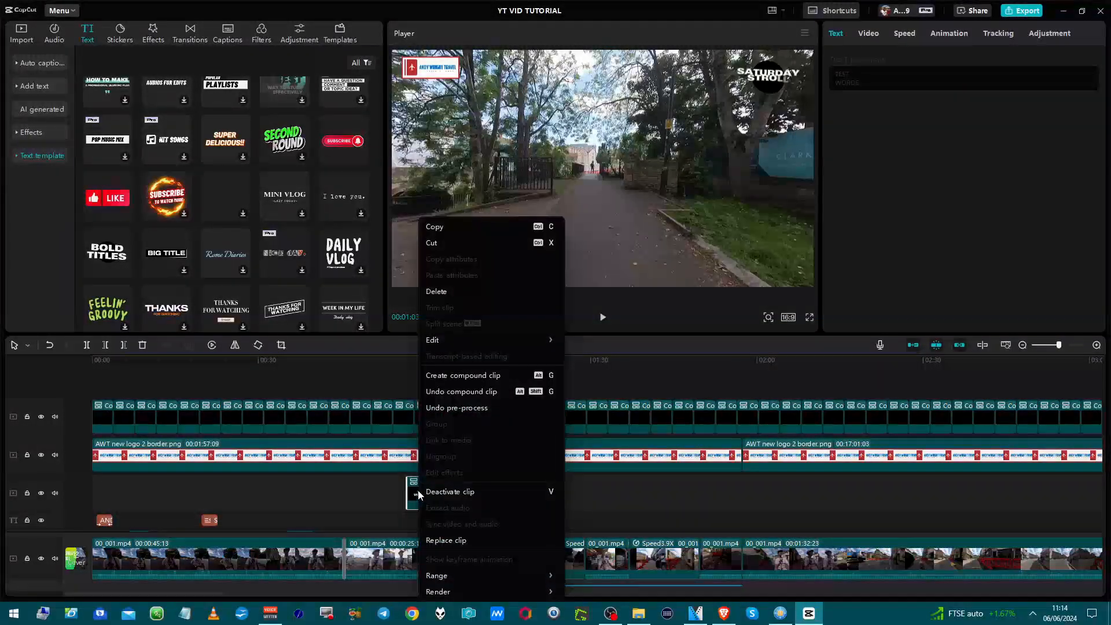
pyautogui.click(449, 392)
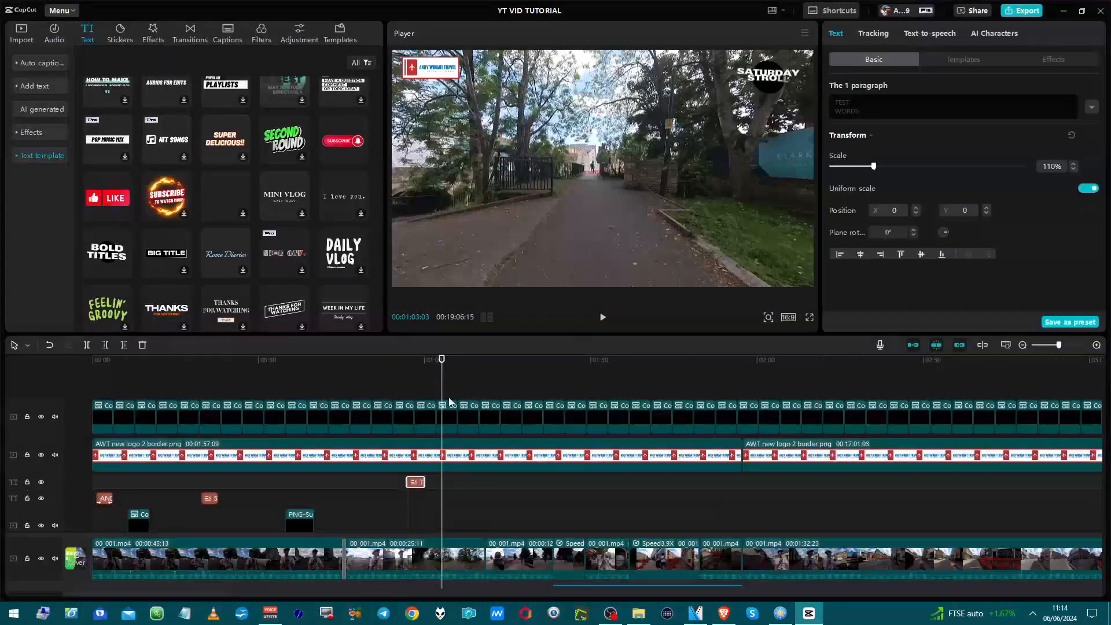
# Delete the TEST WORDS title at about 0:58 from the timeline.
pyautogui.click(415, 494)
pyautogui.click(416, 484)
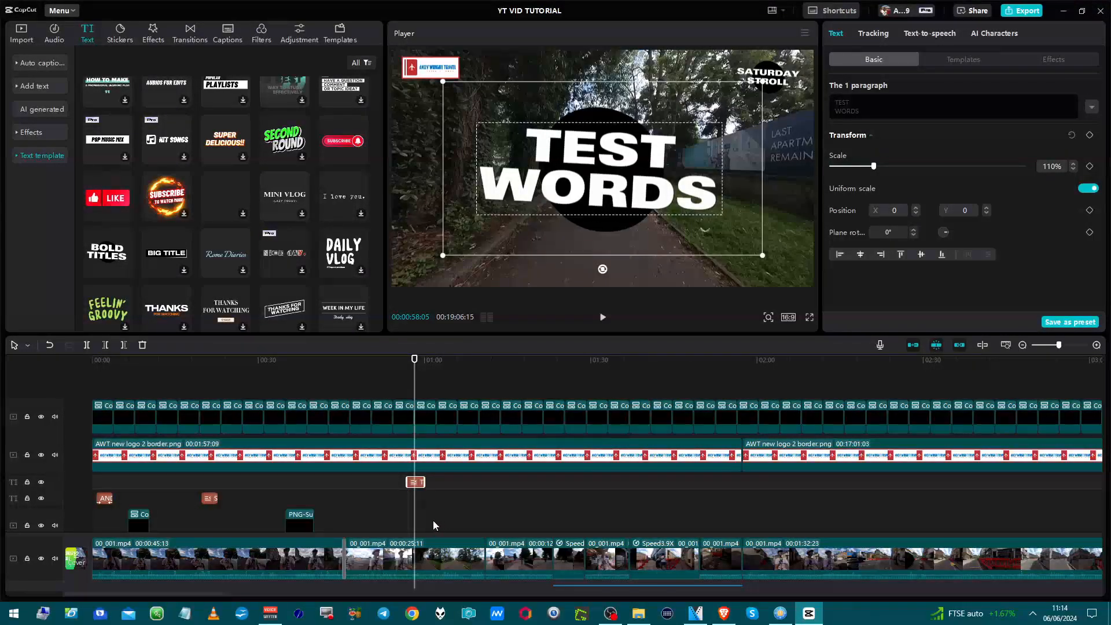
pyautogui.scroll(-1, 437, 526)
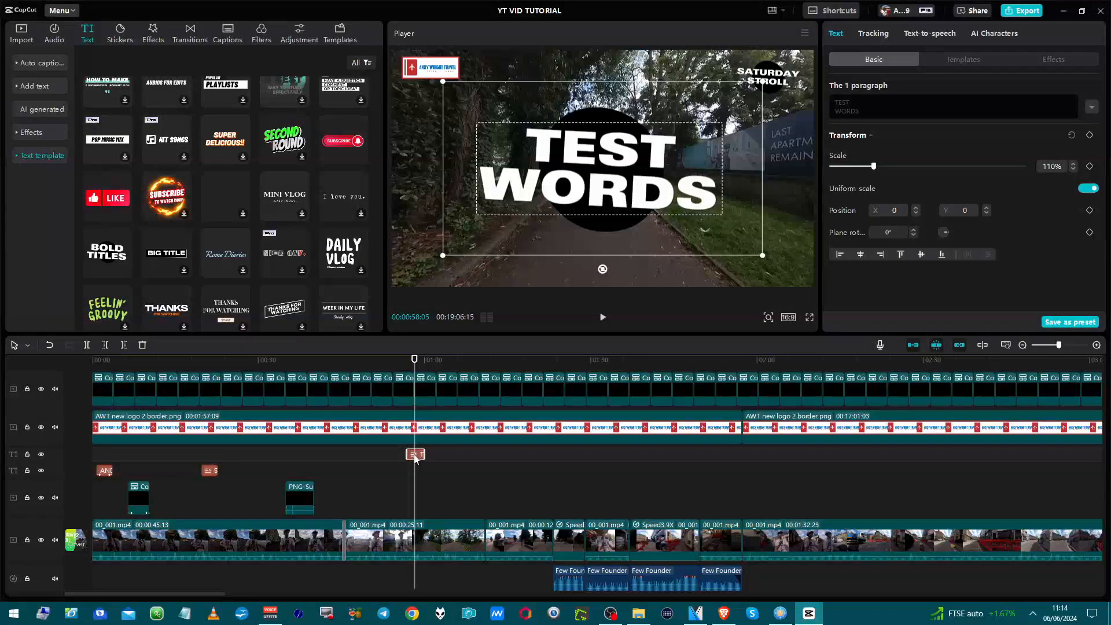
pyautogui.press('Delete')
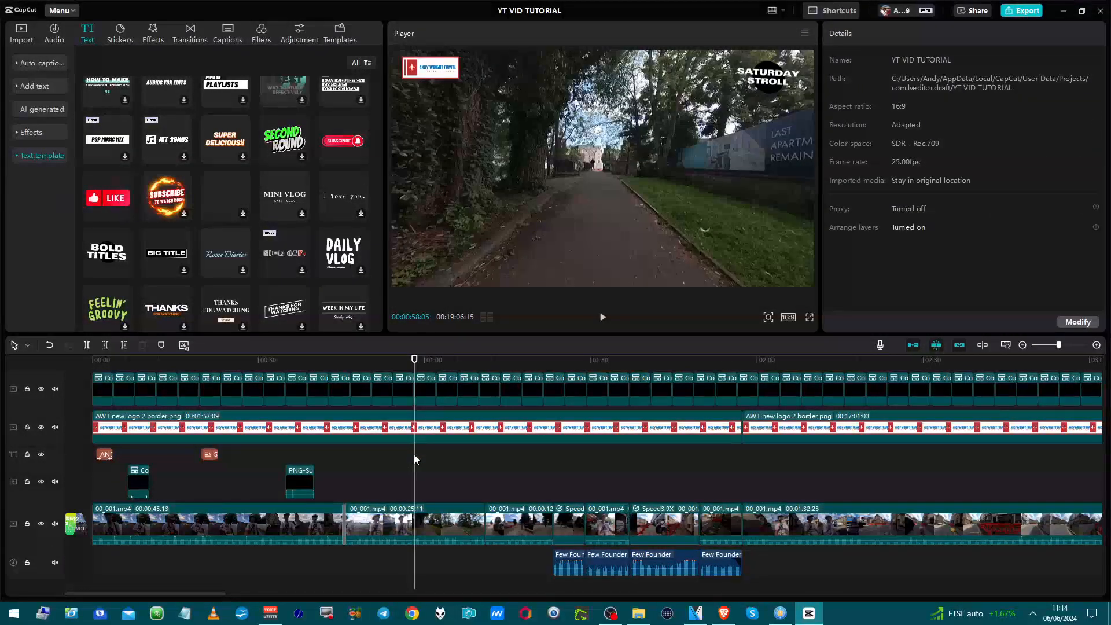
# Play the channel-name compound clip from about 0:05 to 0:11 to examine how it animates in and out.
pyautogui.click(132, 483)
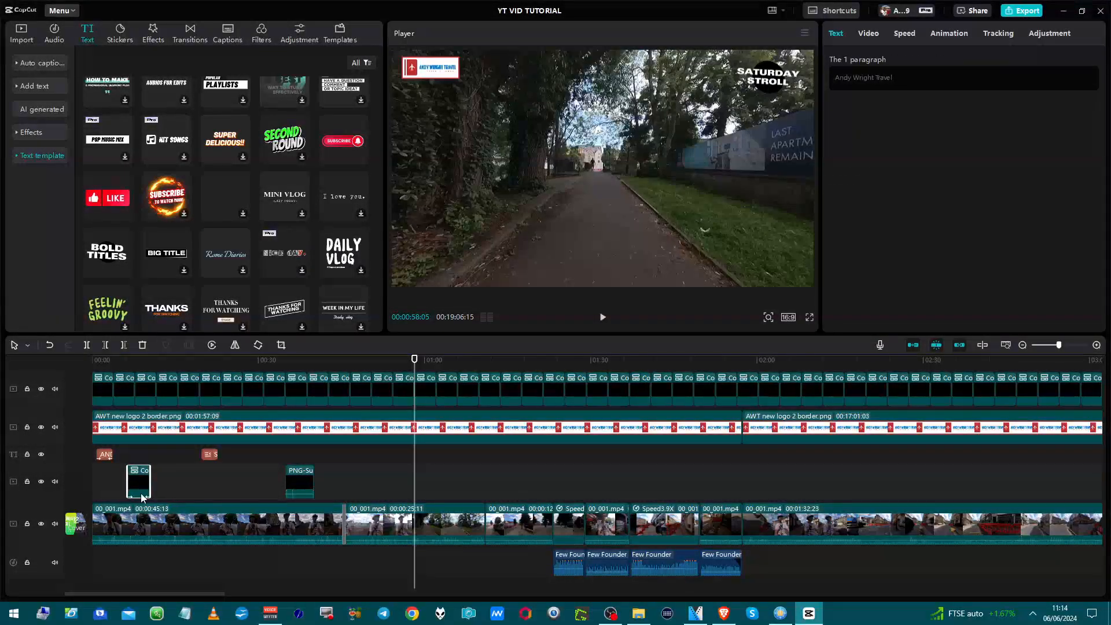
pyautogui.click(122, 463)
pyautogui.press('space')
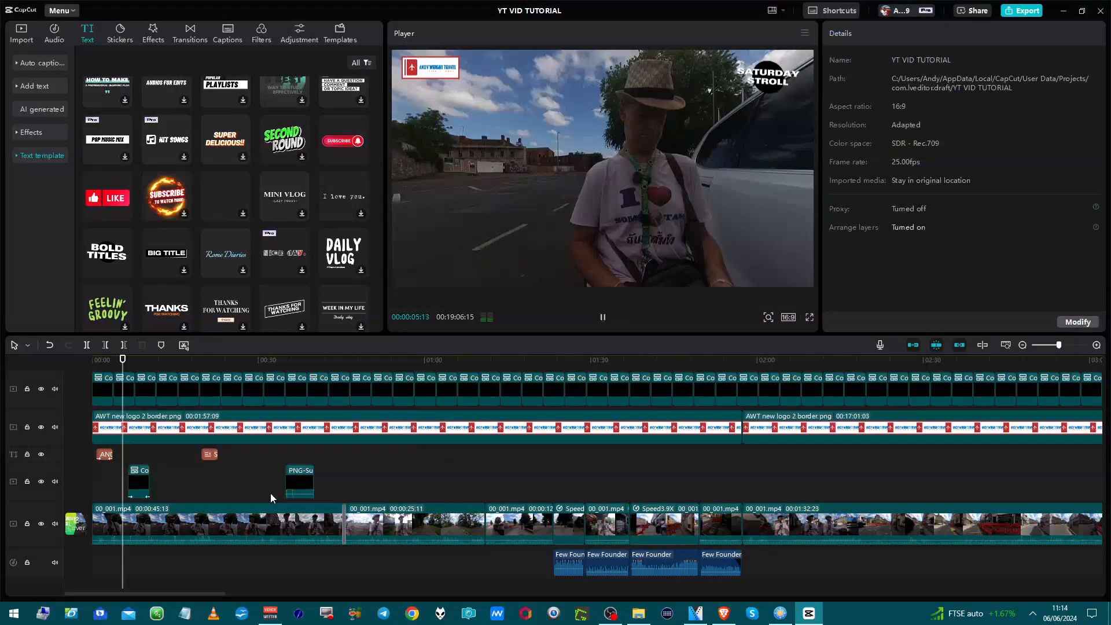
pyautogui.press('space')
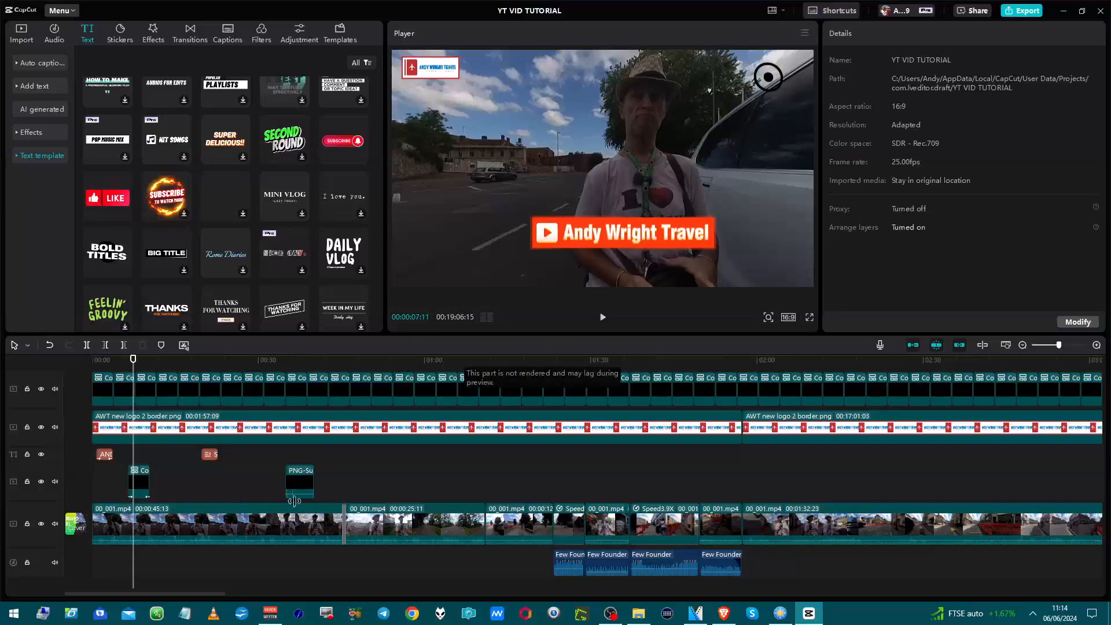
pyautogui.press('space')
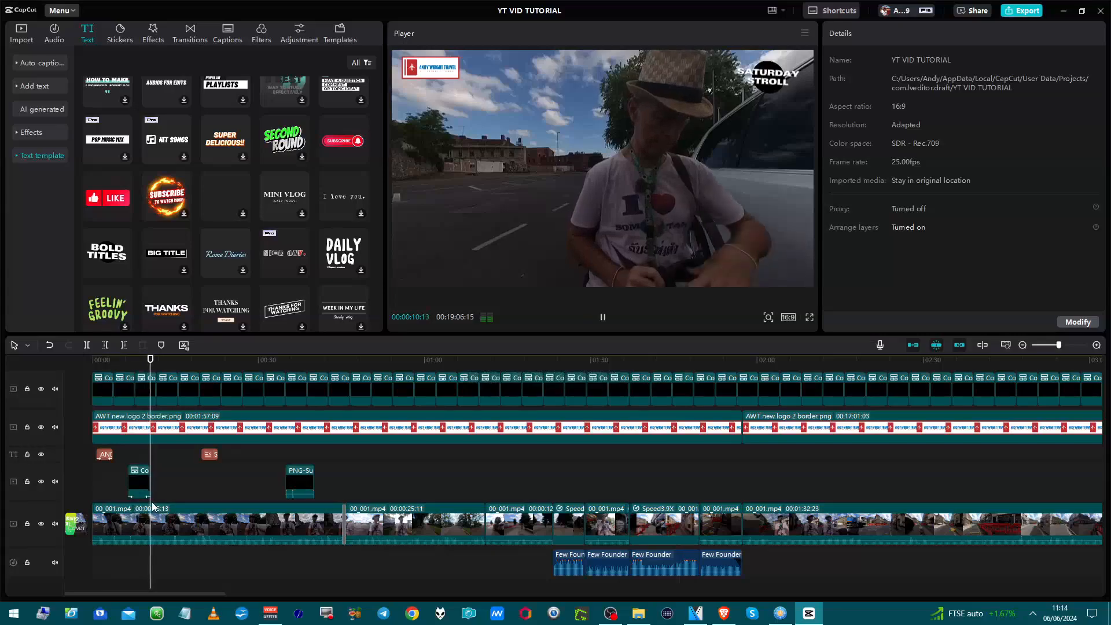
pyautogui.press('space')
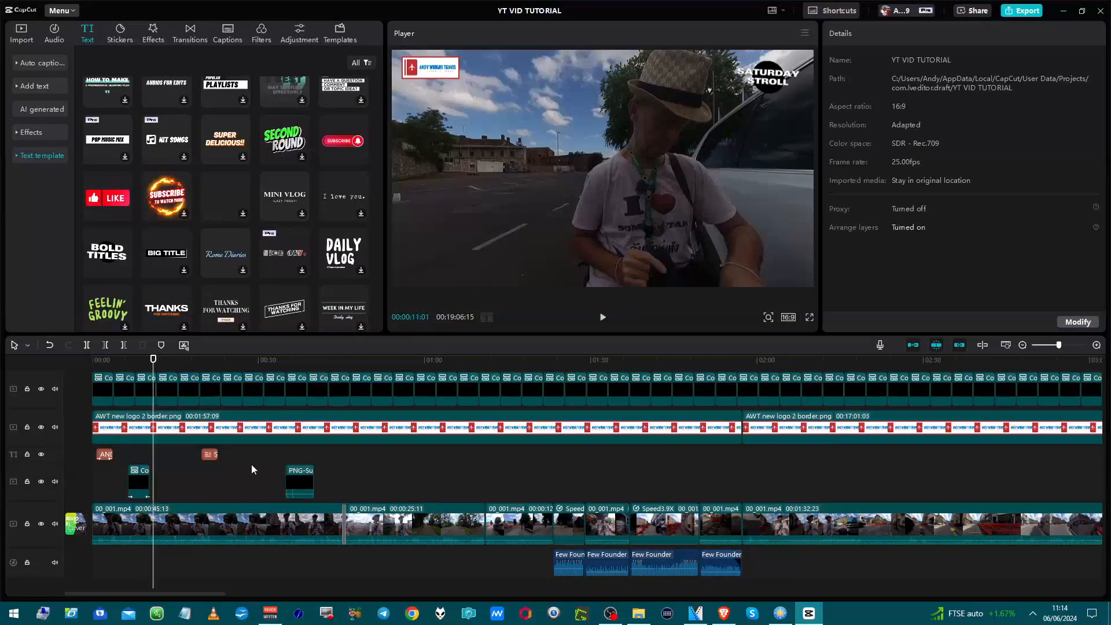
# Inspect the SATURDAY STROLL title's settings and open the In animation options of the channel-name compound clip.
pyautogui.click(211, 454)
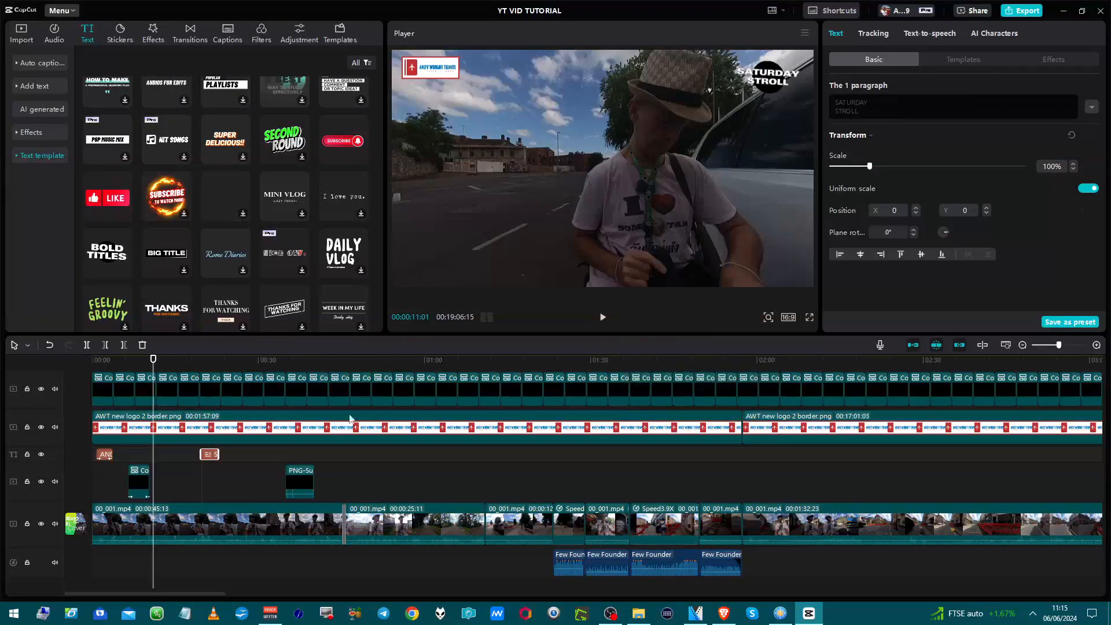
pyautogui.click(129, 466)
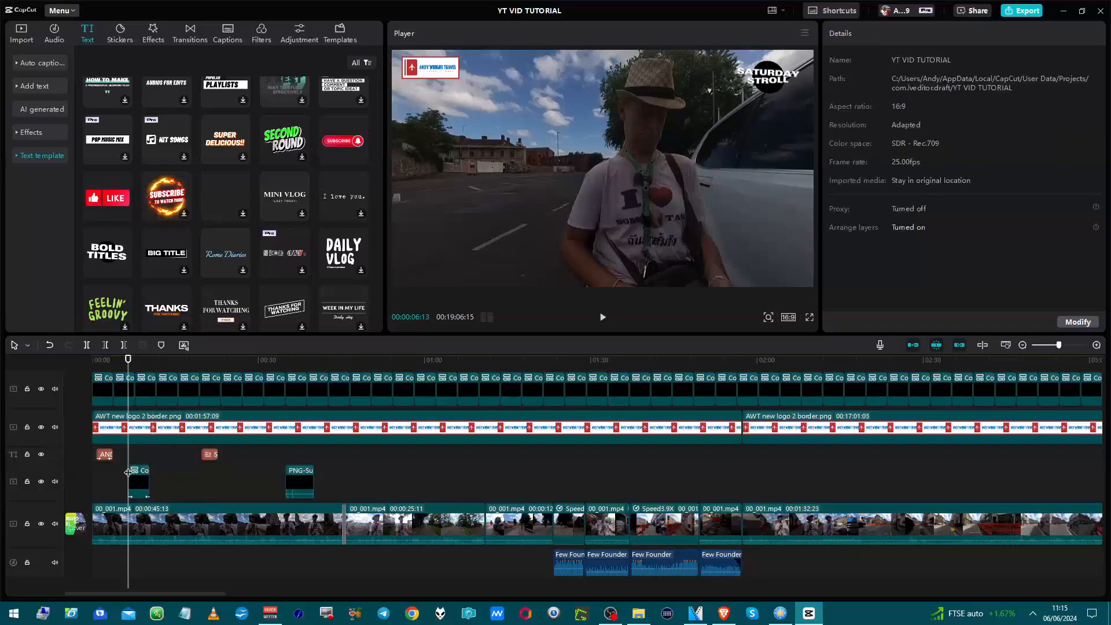
pyautogui.click(137, 495)
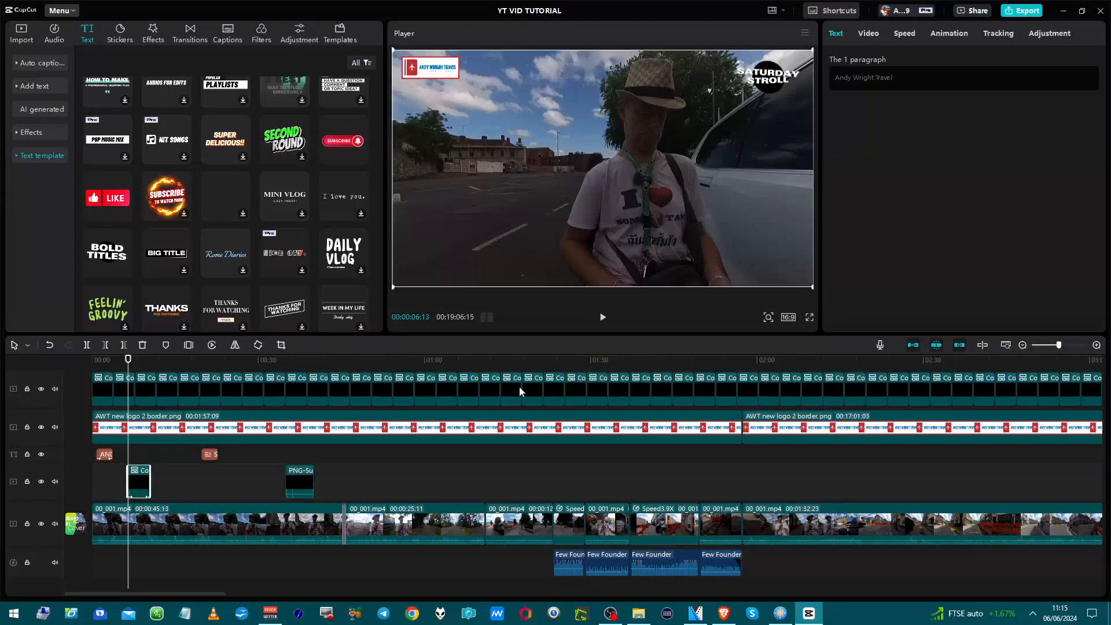
pyautogui.click(963, 35)
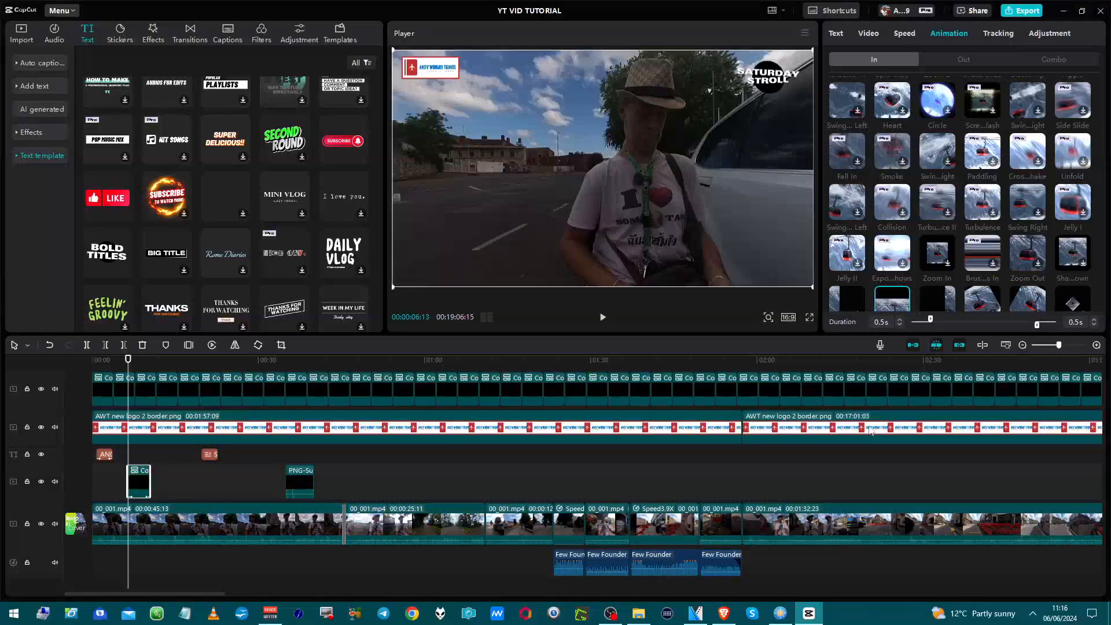
pyautogui.moveTo(149, 540)
# Switch to VEGAS Pro, examine the layered tracks of the intro at the start of the timeline, and return to CapCut.
pyautogui.click(697, 613)
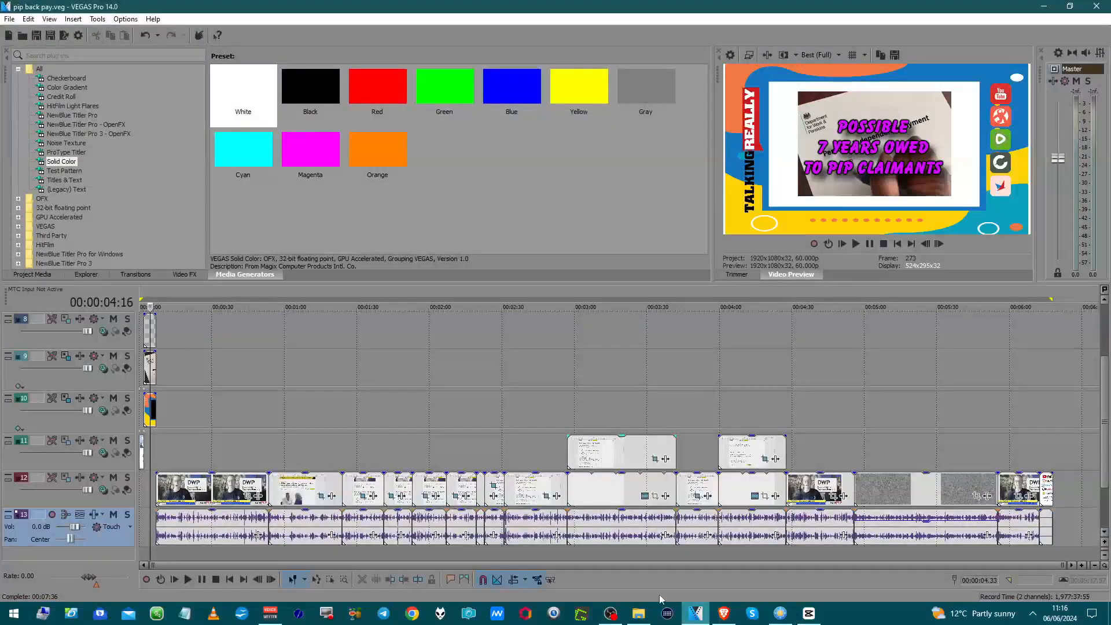
pyautogui.scroll(15, 350, 453)
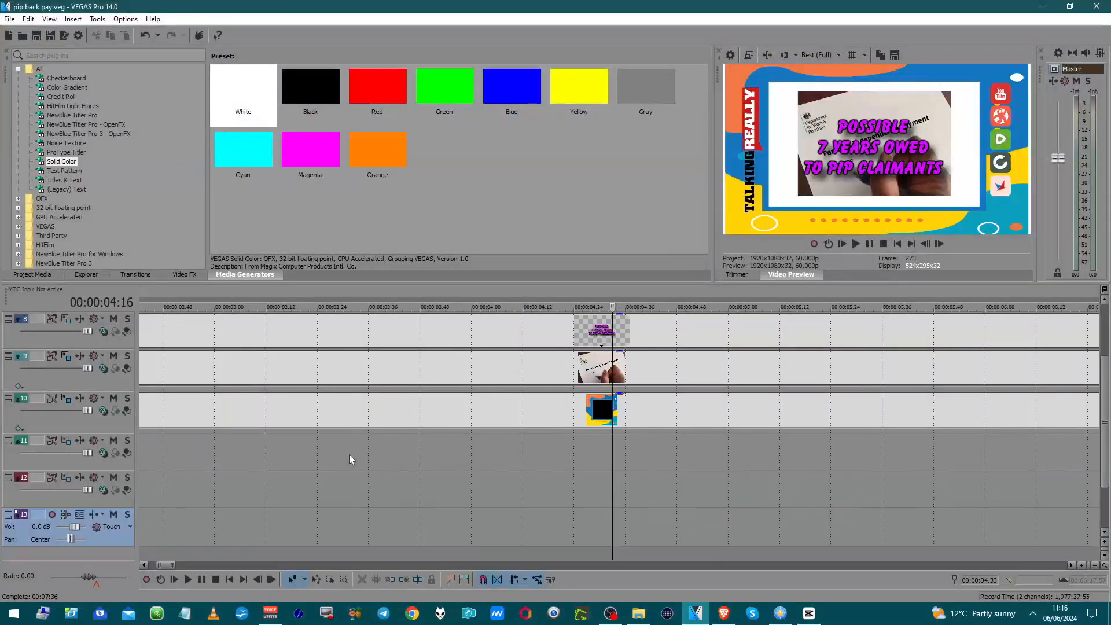
pyautogui.scroll(-4, 350, 459)
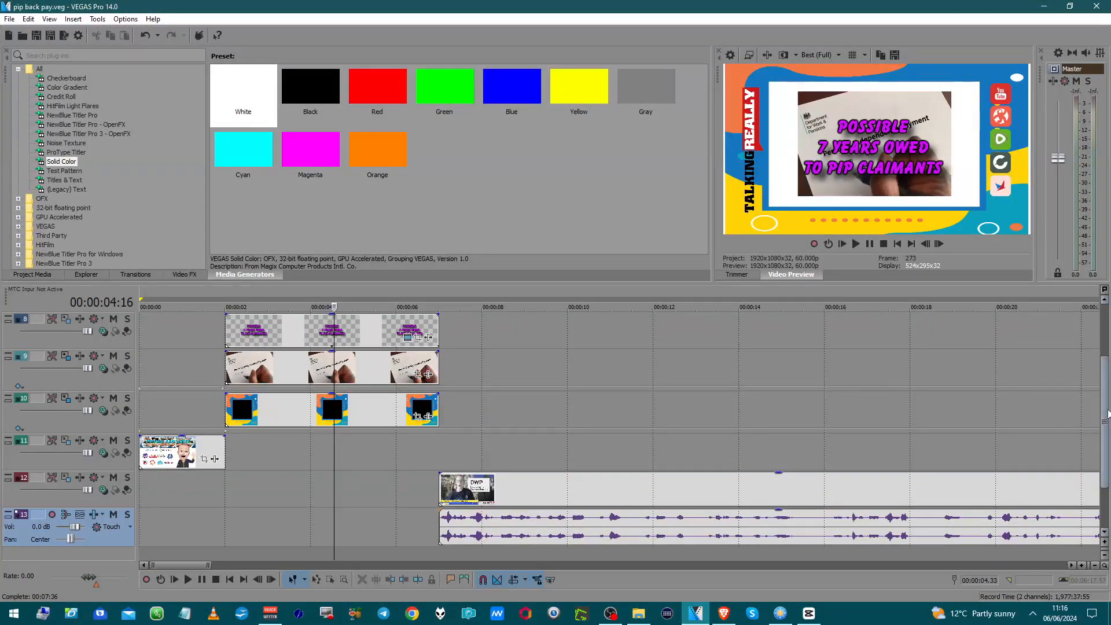
pyautogui.moveTo(1105, 422); pyautogui.dragTo(1090, 288)
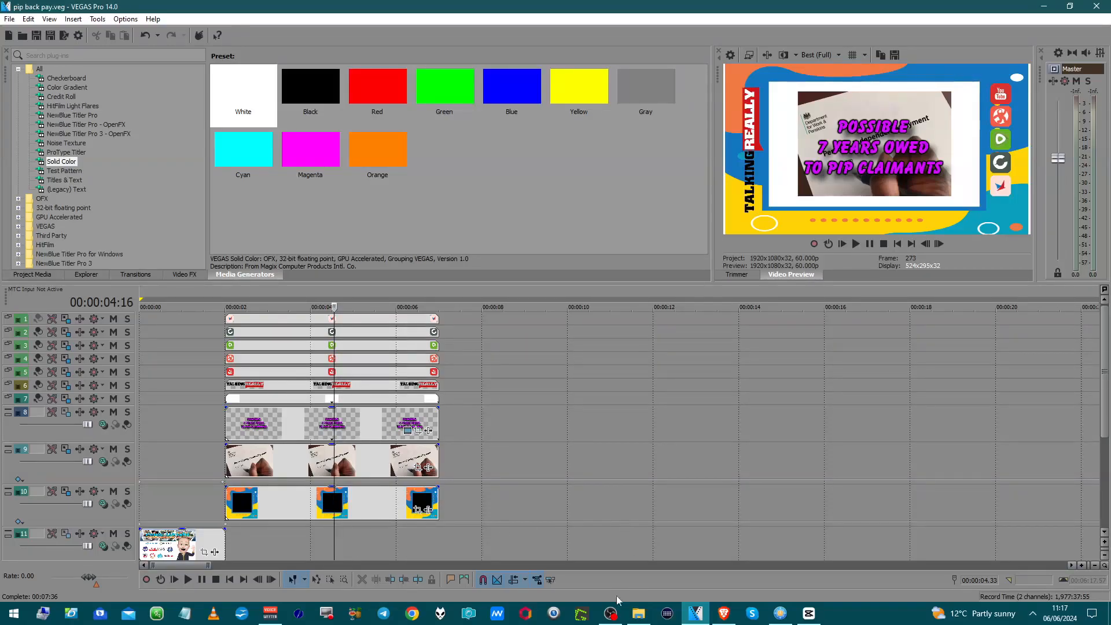
pyautogui.click(696, 618)
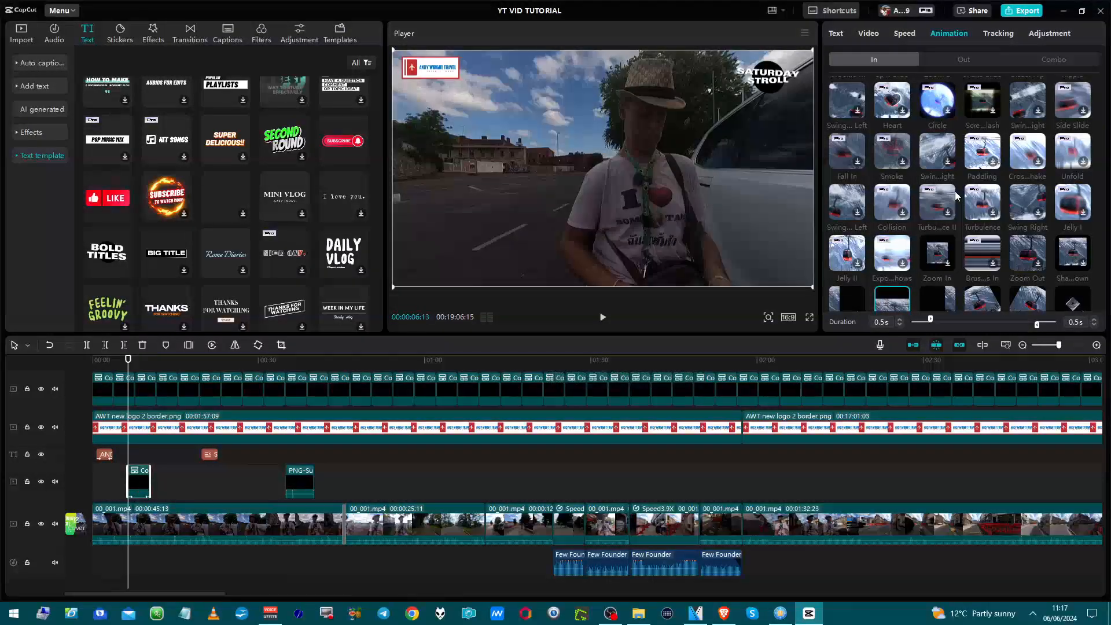
# Inspect the text, video, speed and adjustment settings available for the channel-name compound clip.
pyautogui.click(835, 36)
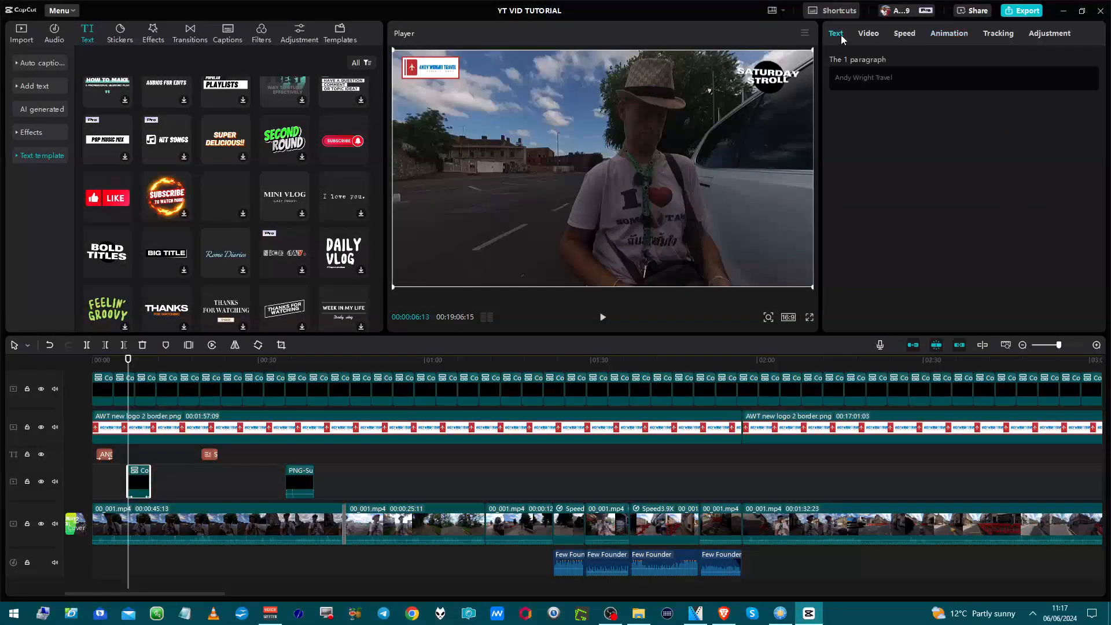
pyautogui.click(874, 35)
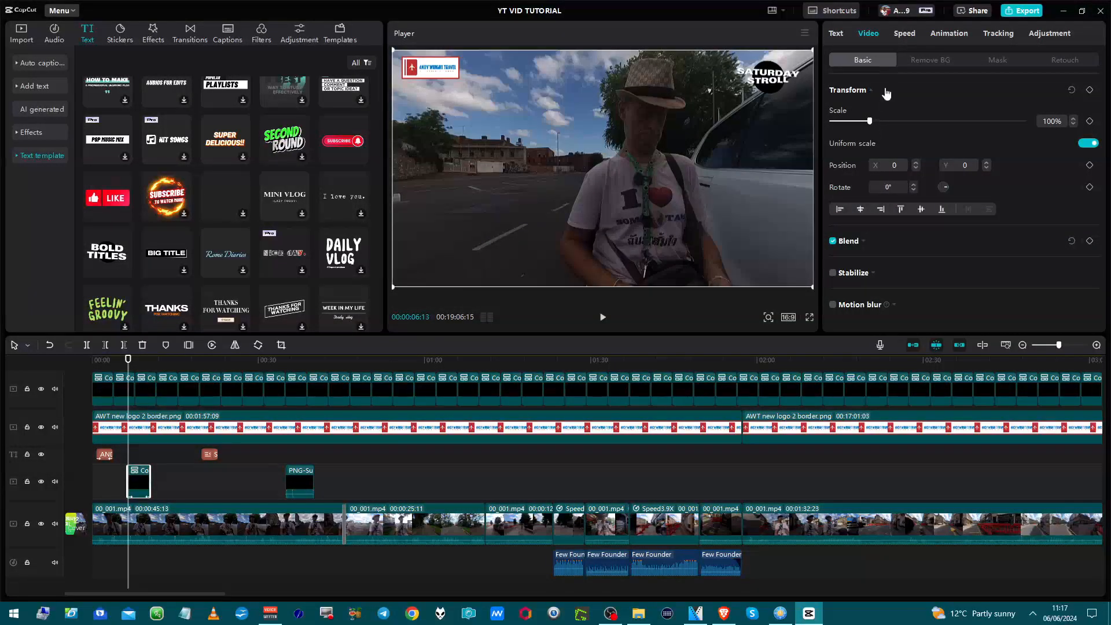
pyautogui.click(905, 34)
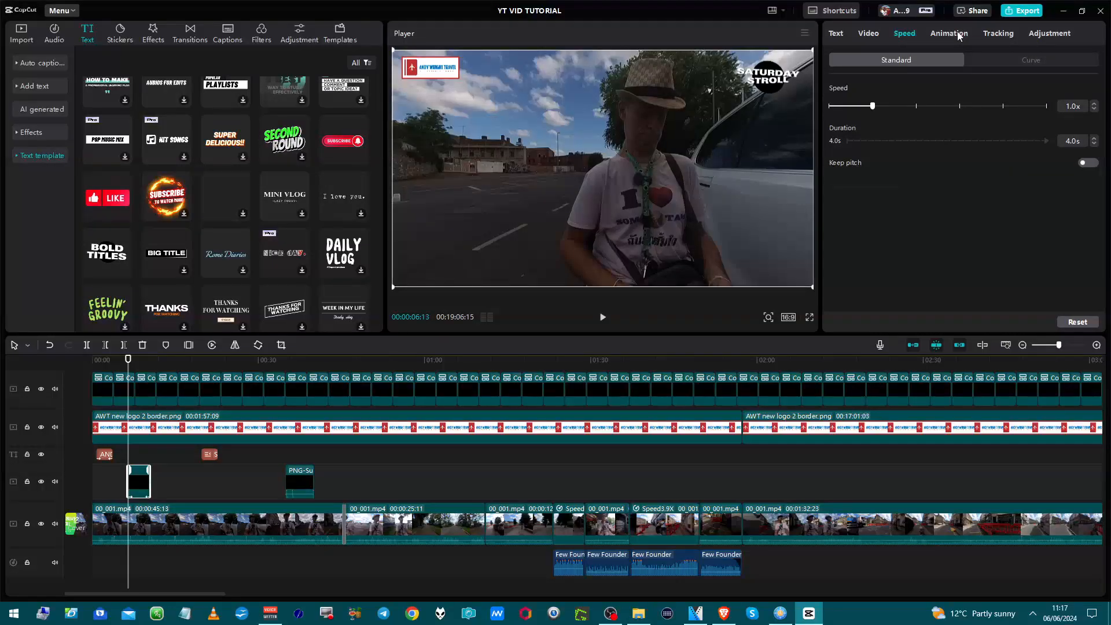
pyautogui.click(1050, 33)
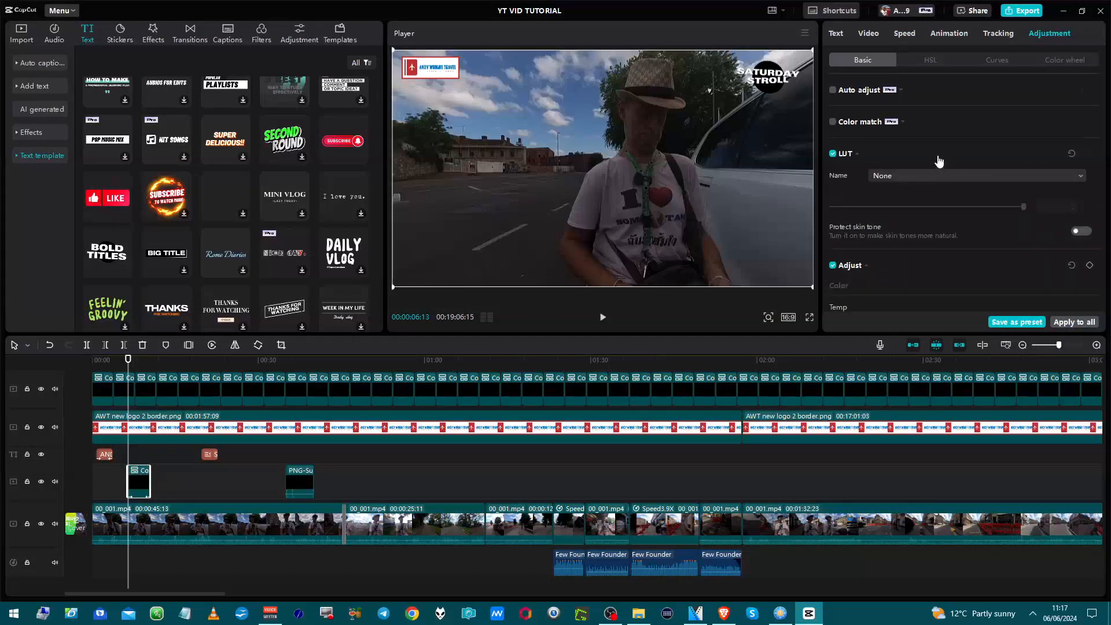
pyautogui.scroll(-10, 918, 155)
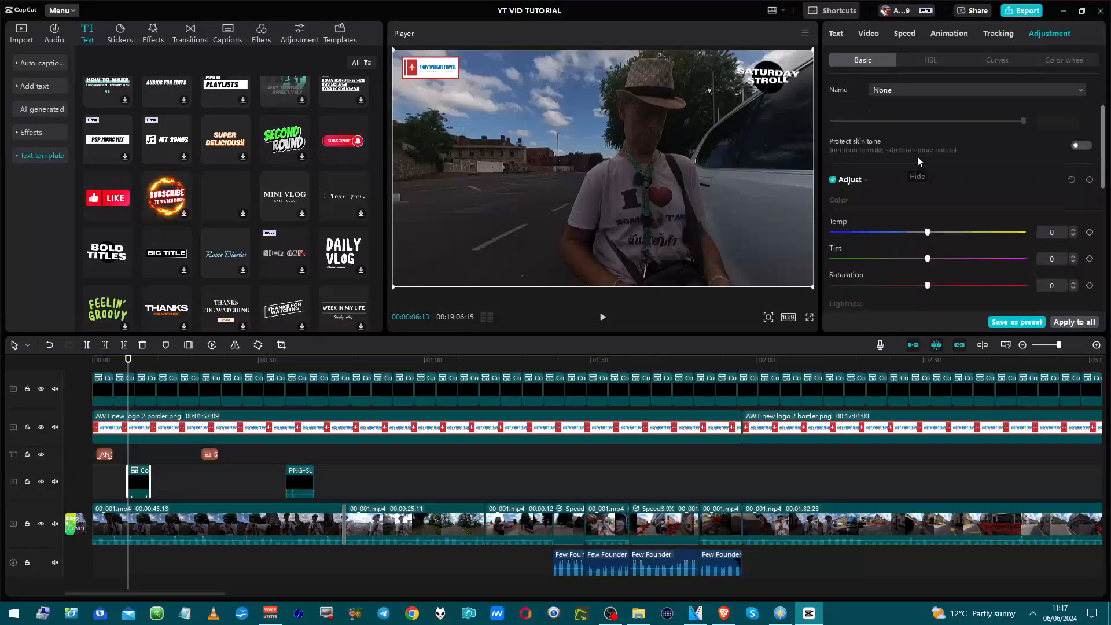
pyautogui.scroll(10, 915, 161)
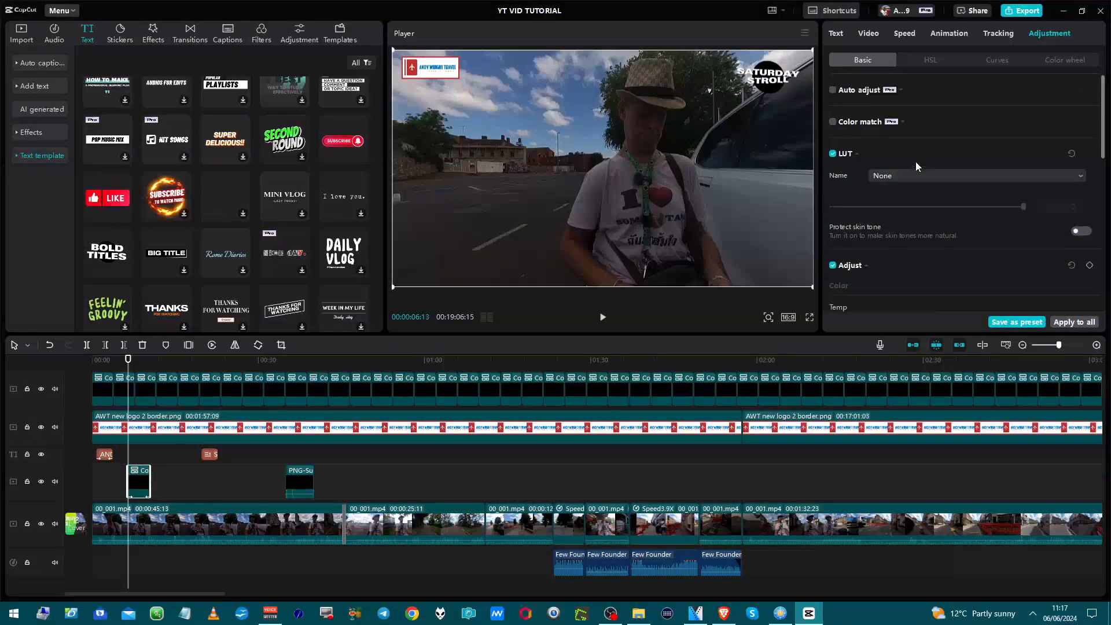
pyautogui.click(835, 35)
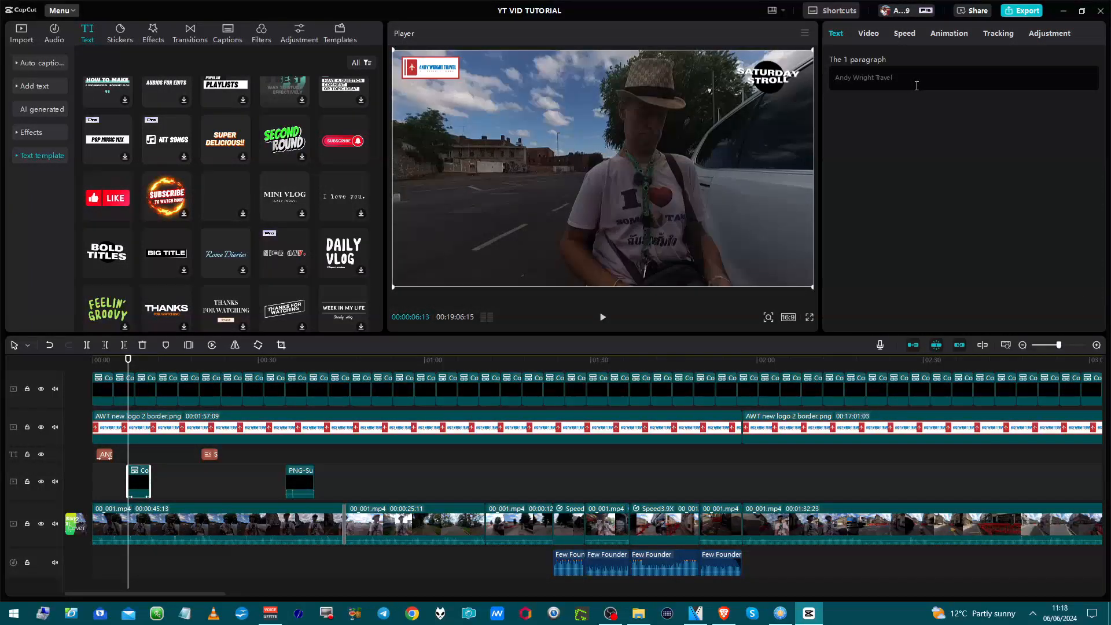
pyautogui.click(879, 80)
pyautogui.click(877, 35)
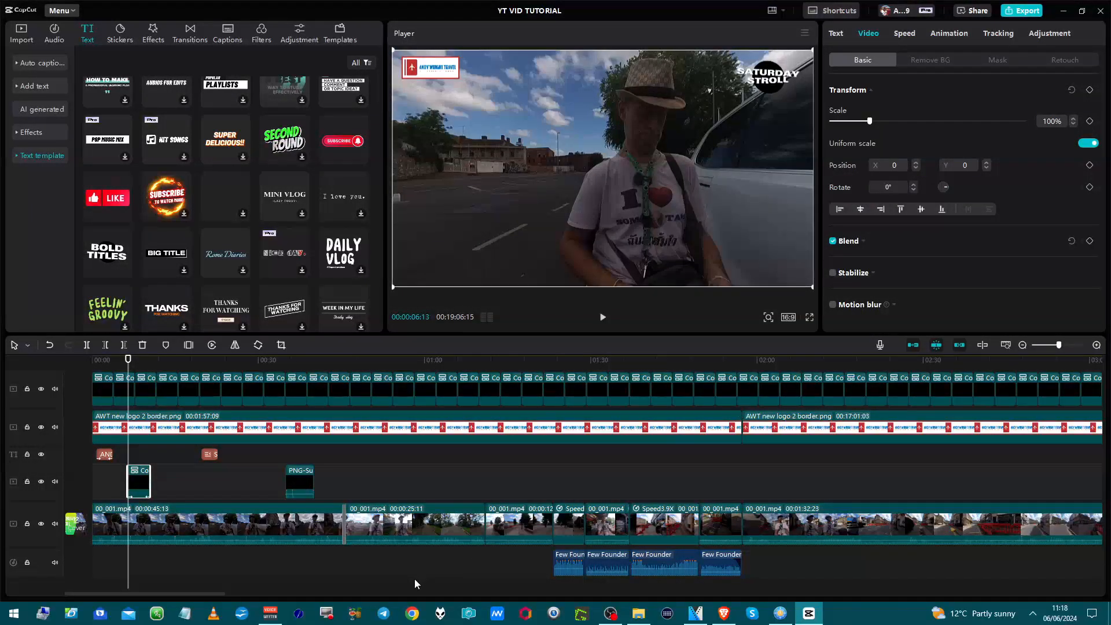
# Select the sped-up video clip at about 1:25 and examine its animation, speed and colour adjustment settings.
pyautogui.moveTo(422, 538)
pyautogui.click(567, 529)
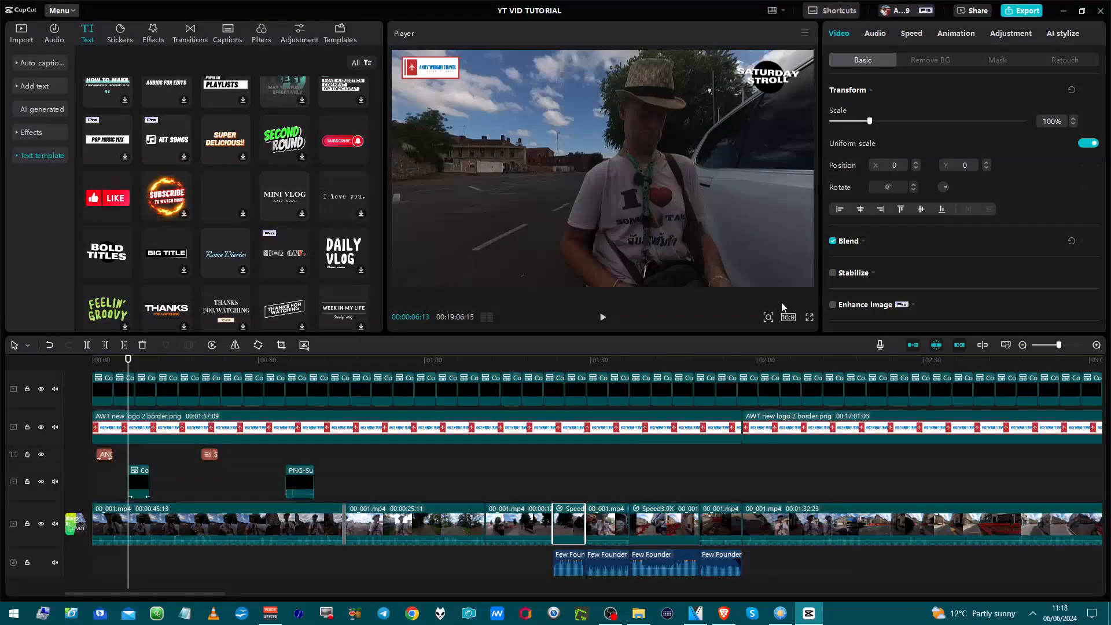
pyautogui.click(961, 34)
pyautogui.click(909, 34)
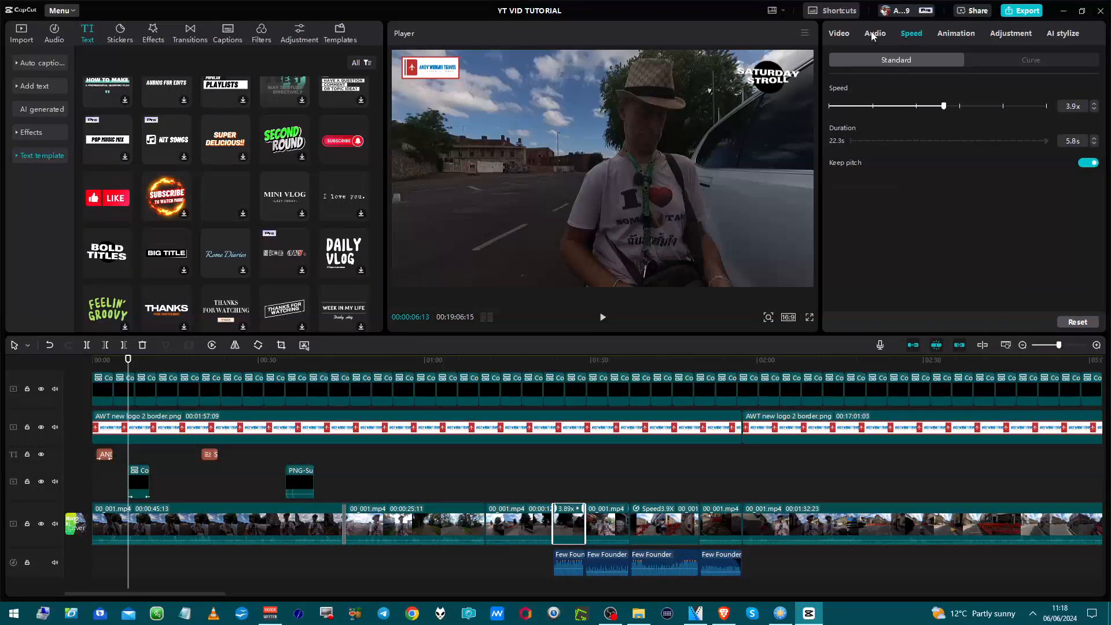
pyautogui.click(1011, 33)
pyautogui.scroll(-2, 954, 172)
pyautogui.scroll(-2, 952, 172)
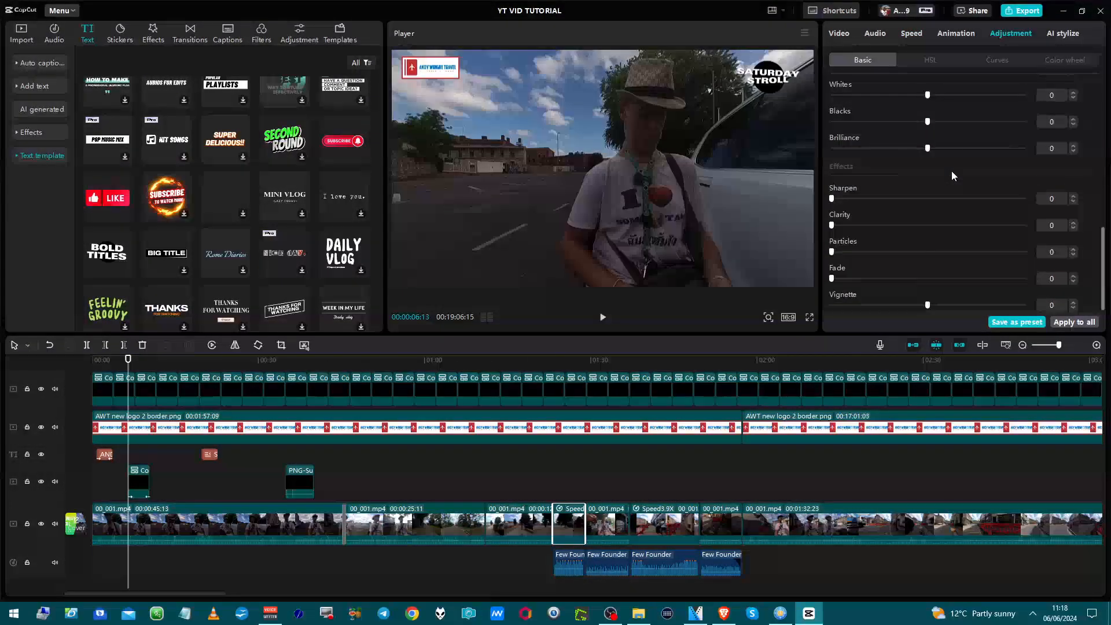
pyautogui.scroll(5, 952, 172)
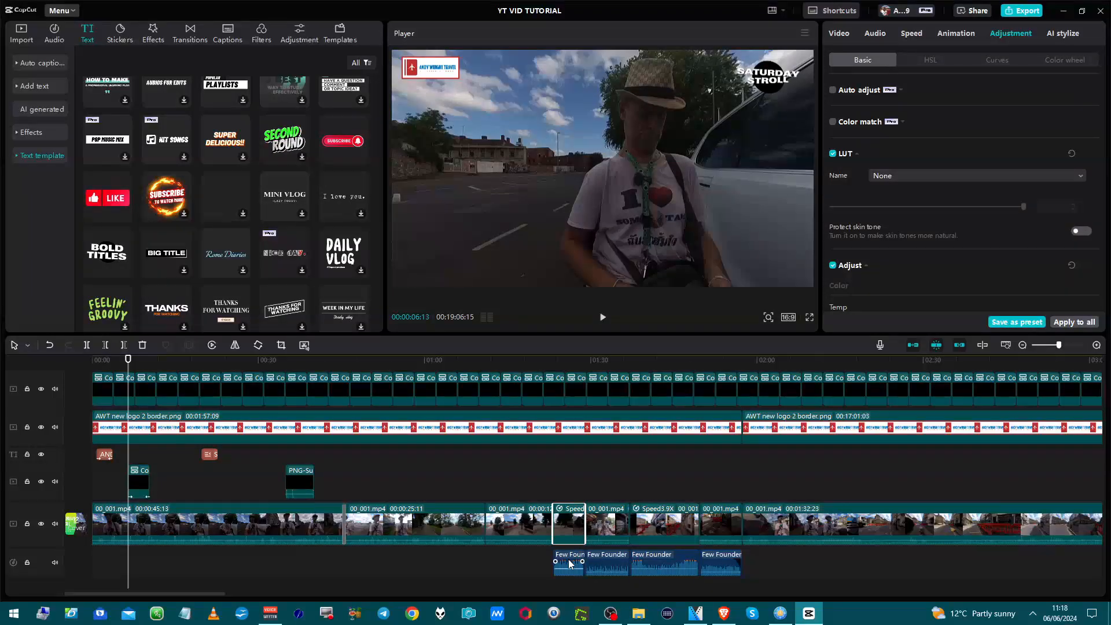
# Convert the sped-up video clip at about 1:25 into a compound clip and select it.
pyautogui.rightClick(566, 537)
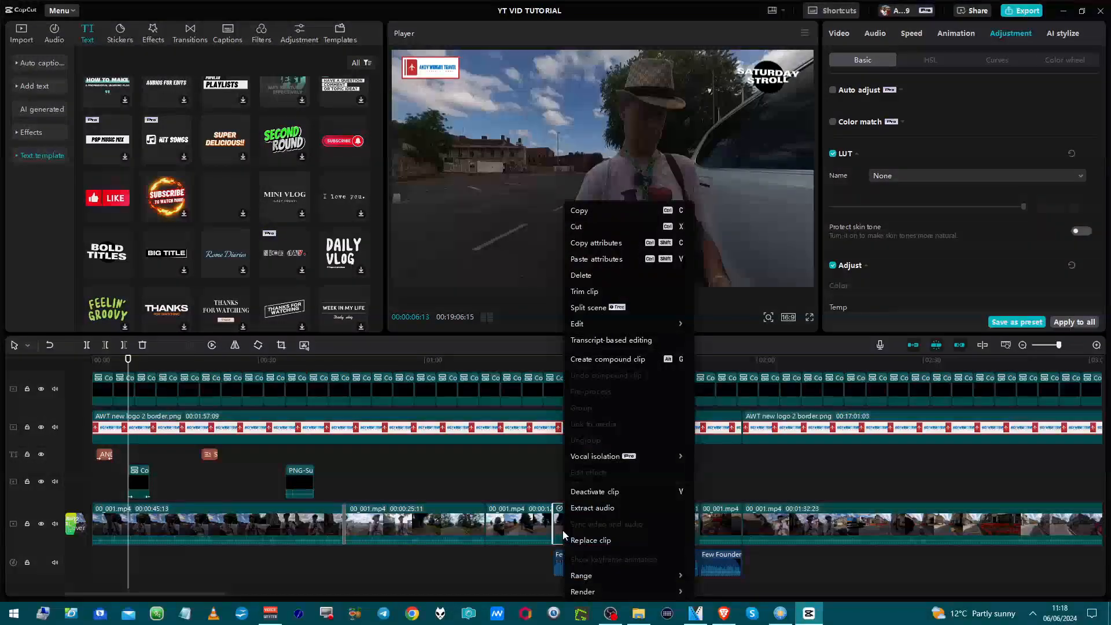
pyautogui.click(599, 359)
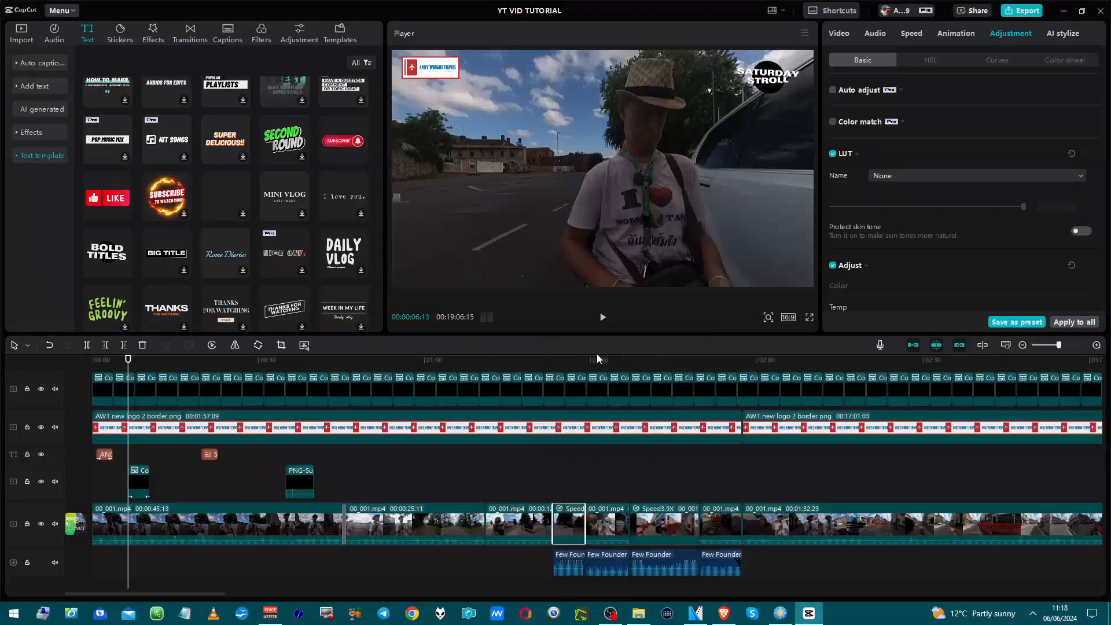
pyautogui.click(564, 516)
pyautogui.click(563, 515)
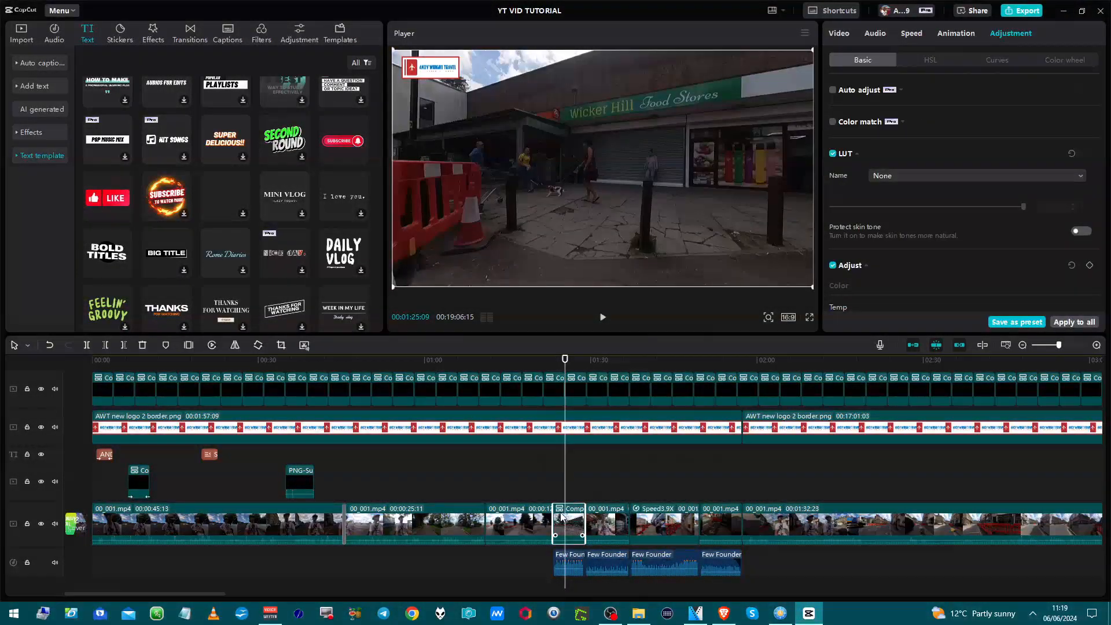
# Enable Motion blur on the compound clip at about 1:25 and show its blur options.
pyautogui.scroll(-5, 839, 284)
pyautogui.click(839, 33)
pyautogui.click(836, 305)
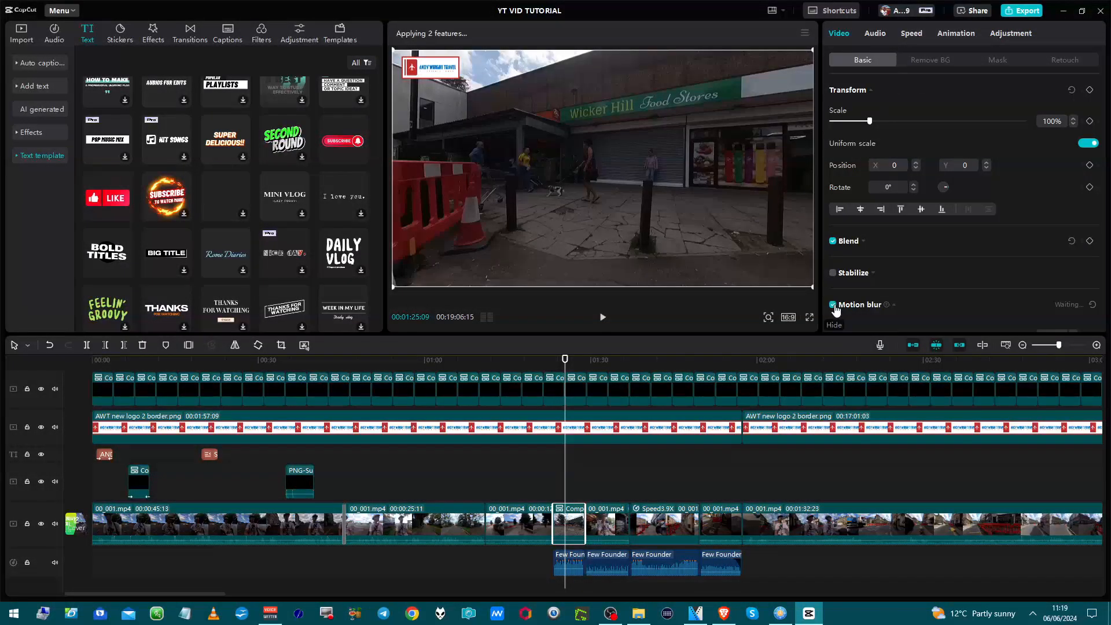
pyautogui.scroll(-3, 841, 323)
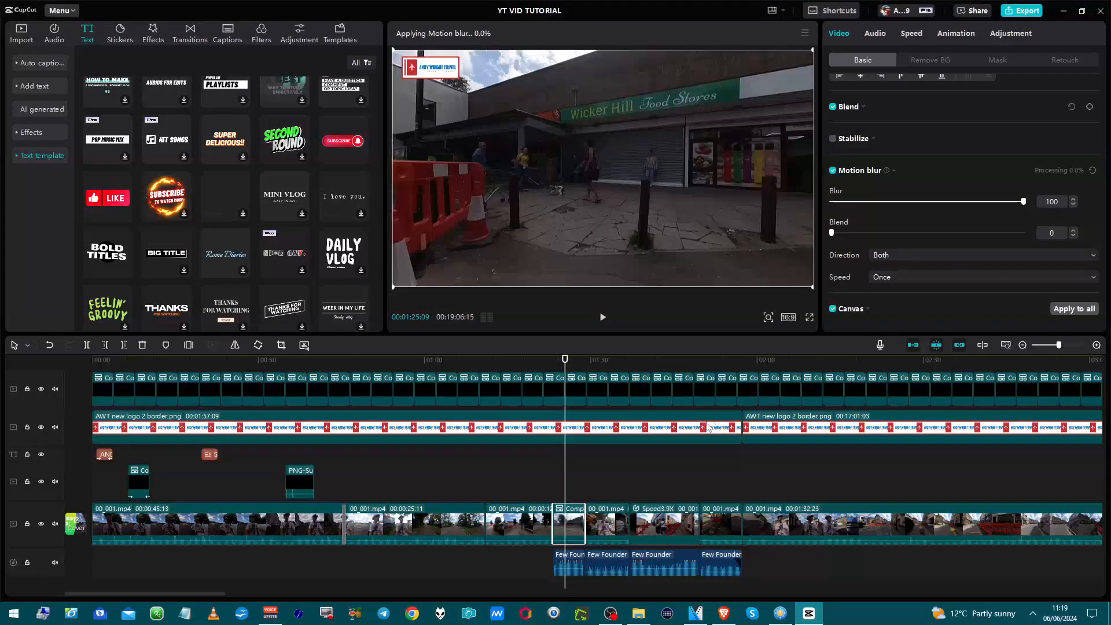
# Play the motion-blurred compound clip through to about 1:32, then examine its frame at 1:25 and reselect the clip.
pyautogui.click(553, 488)
pyautogui.press('space')
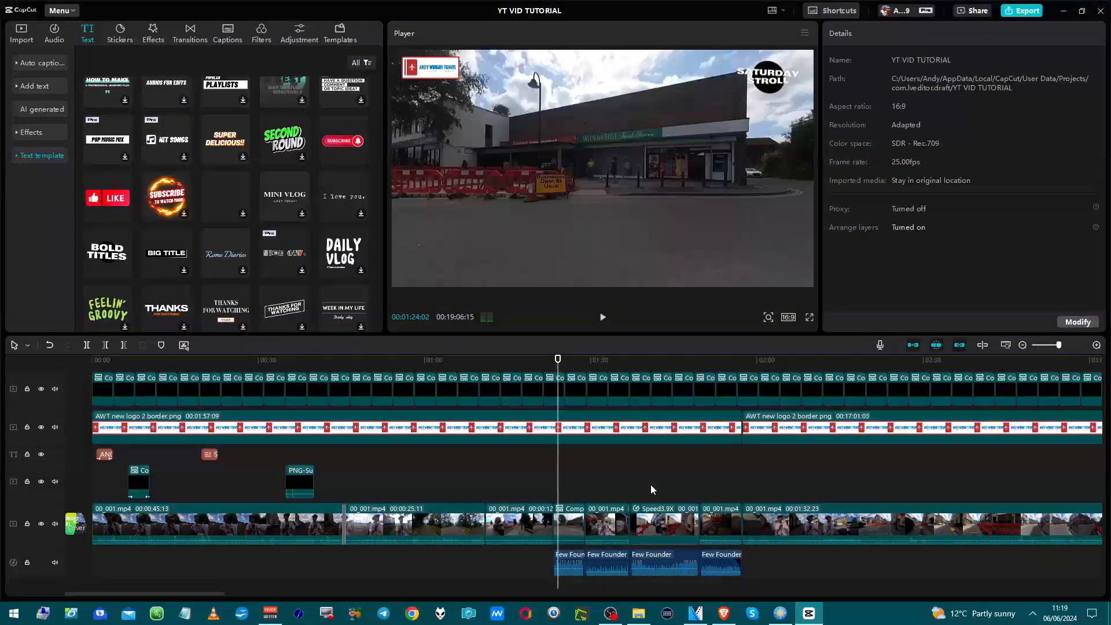
pyautogui.click(552, 490)
pyautogui.press('space')
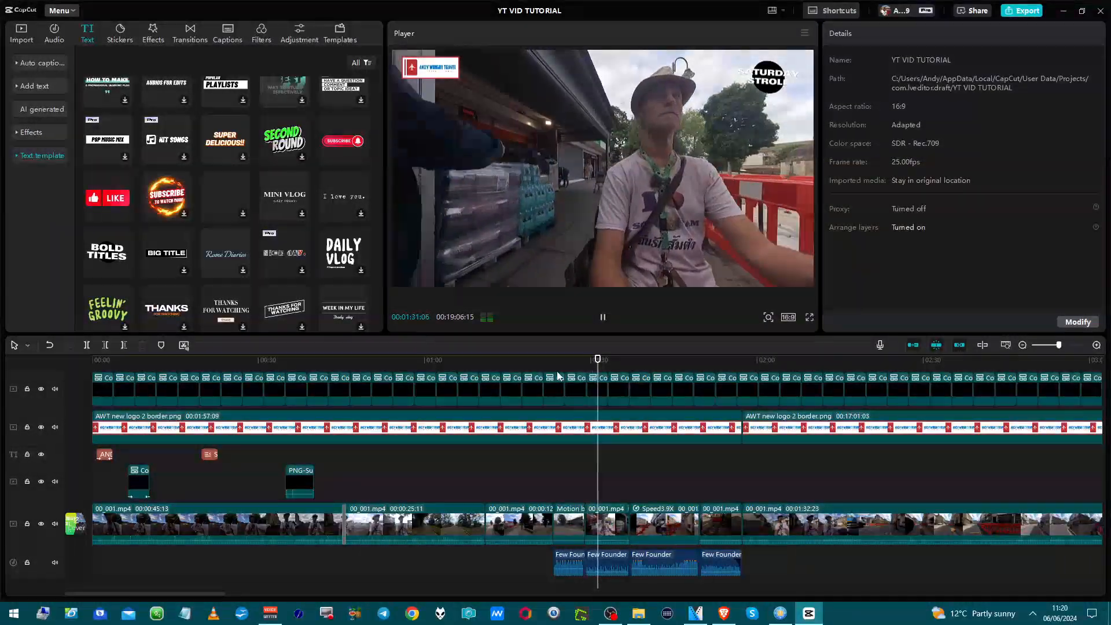
pyautogui.press('space')
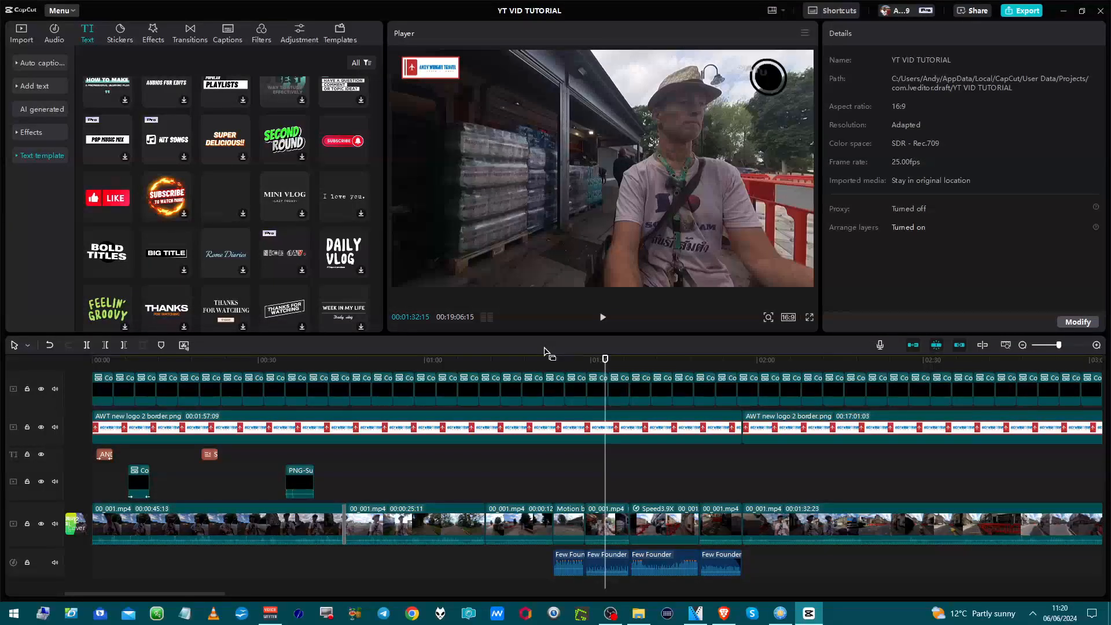
pyautogui.click(567, 519)
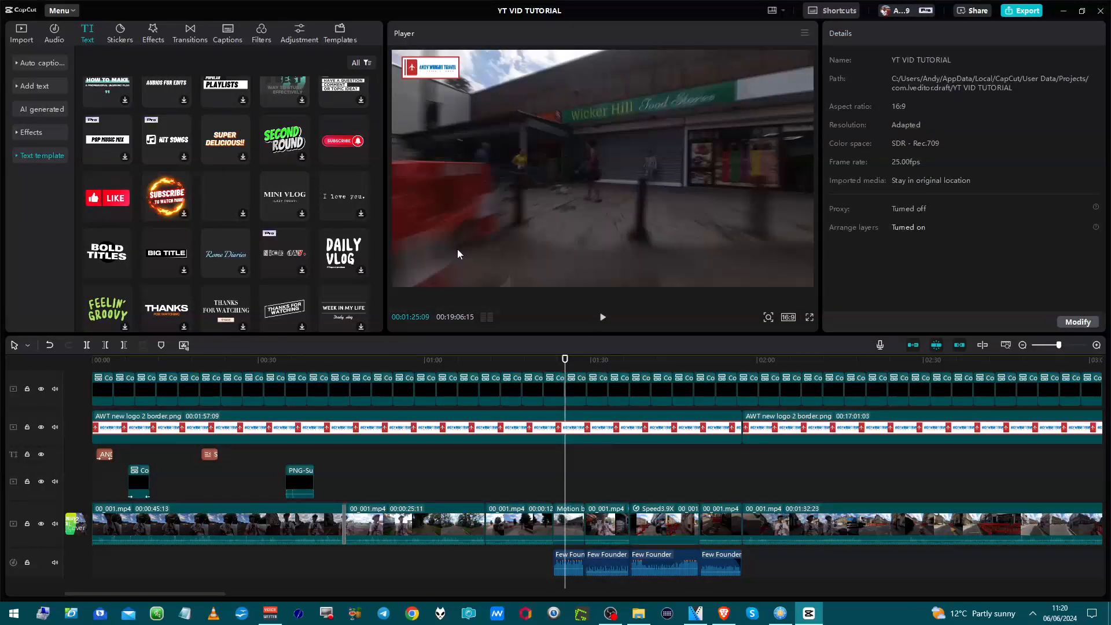
pyautogui.click(570, 530)
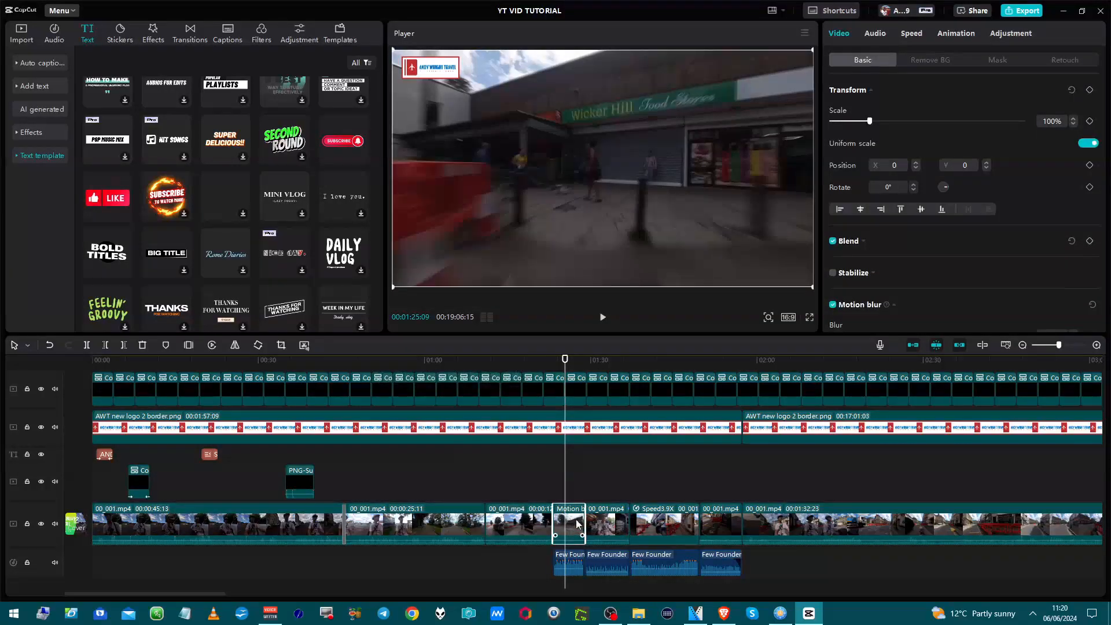